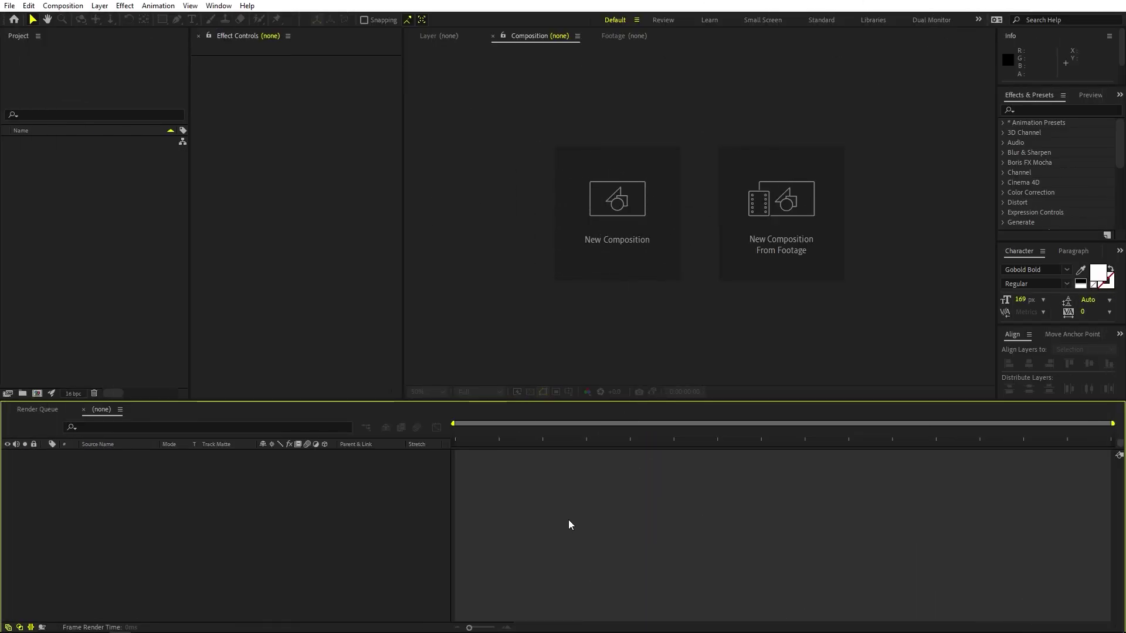
Create a new 1920 x 1080, 30 fps composition named Main with a 20-second duration.
click(63, 6)
click(69, 23)
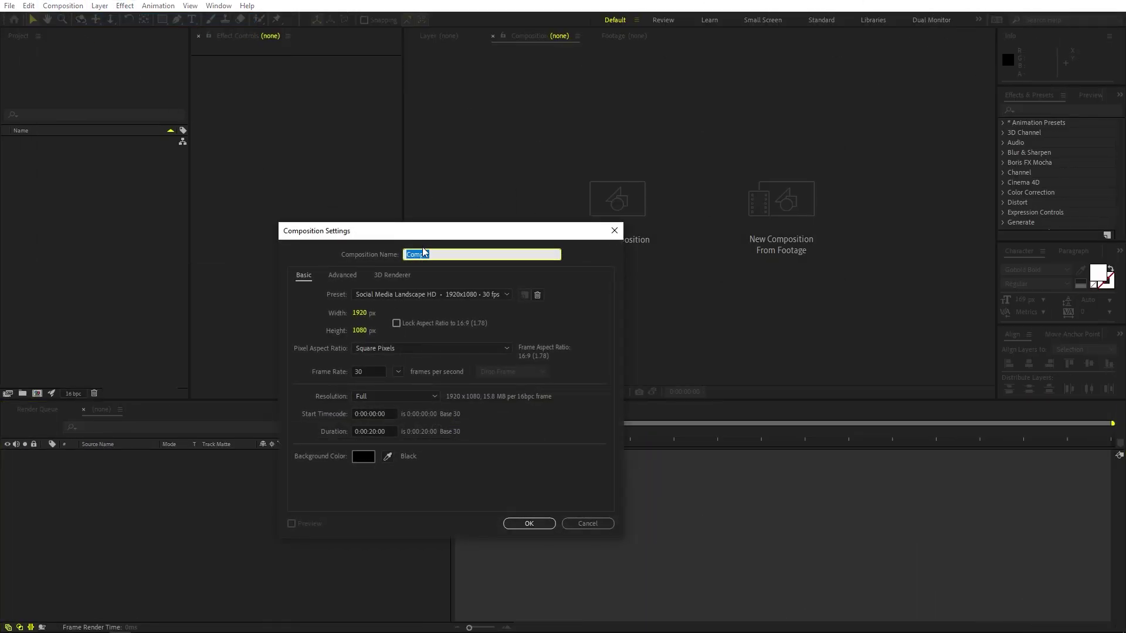
text(Main)
click(535, 522)
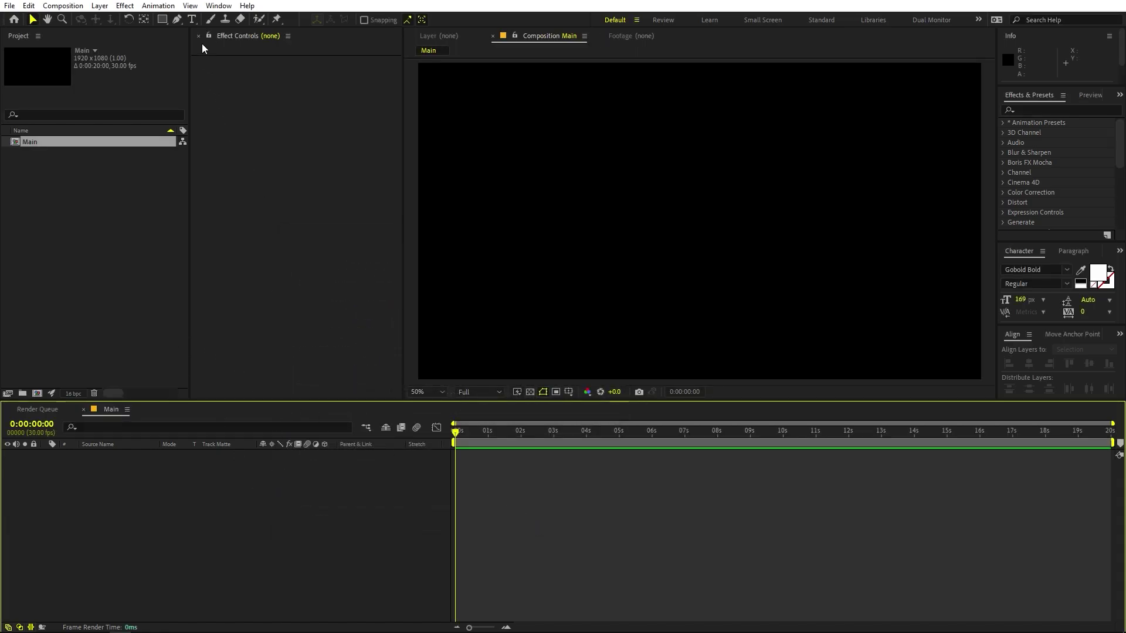
Add a white text layer reading LUMOS to the Main composition.
click(192, 19)
click(570, 197)
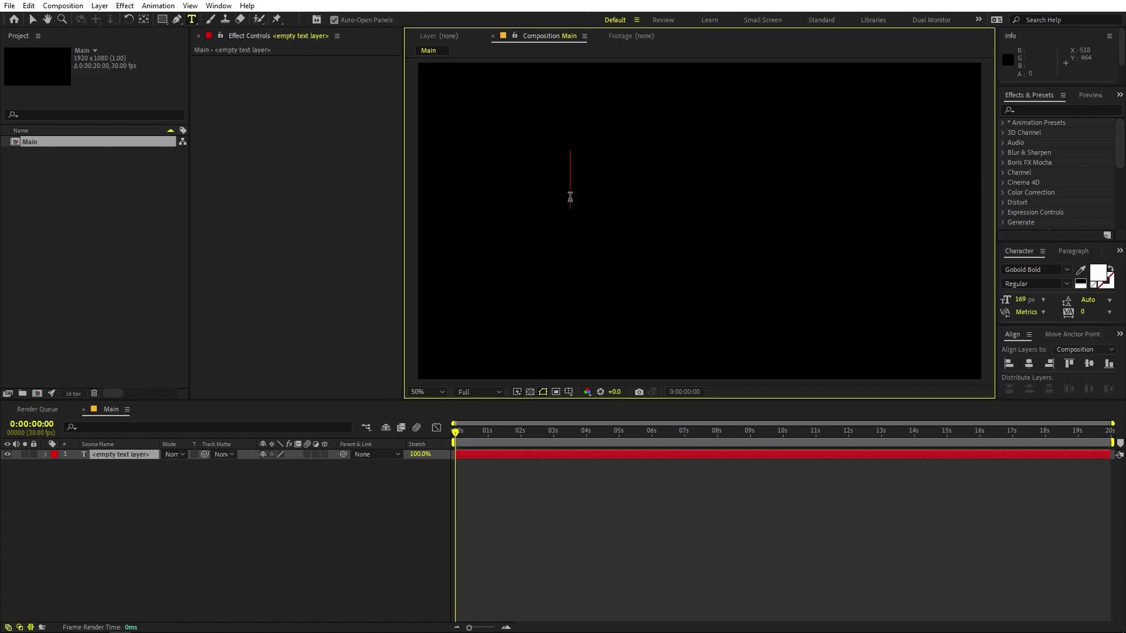
text(LUMOS)
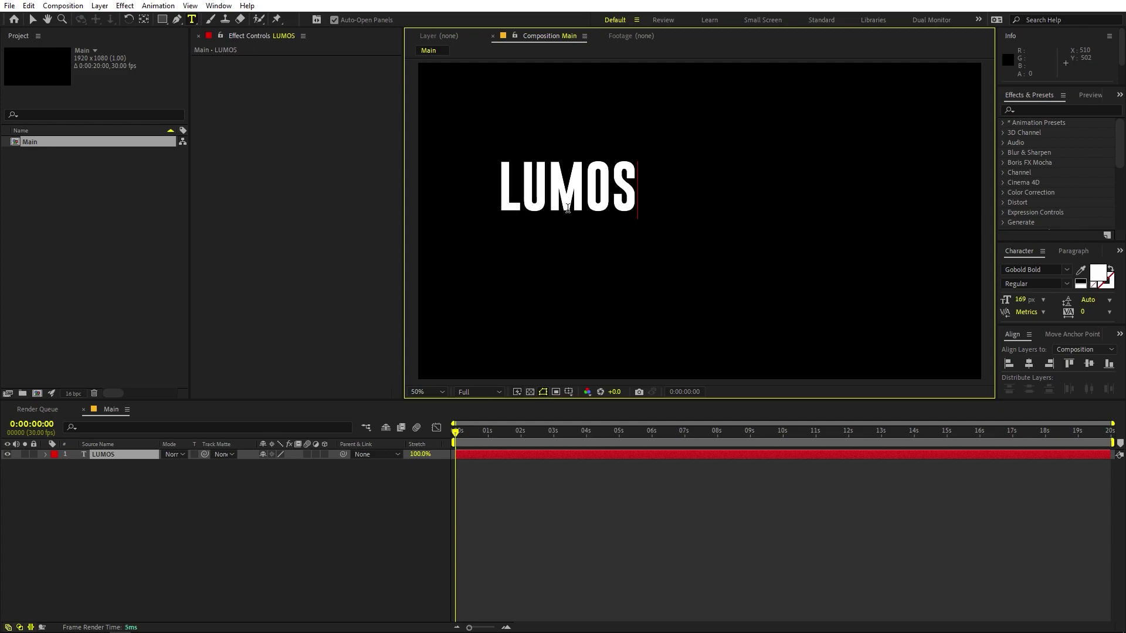
Center the LUMOS text horizontally and vertically in the composition.
click(1028, 363)
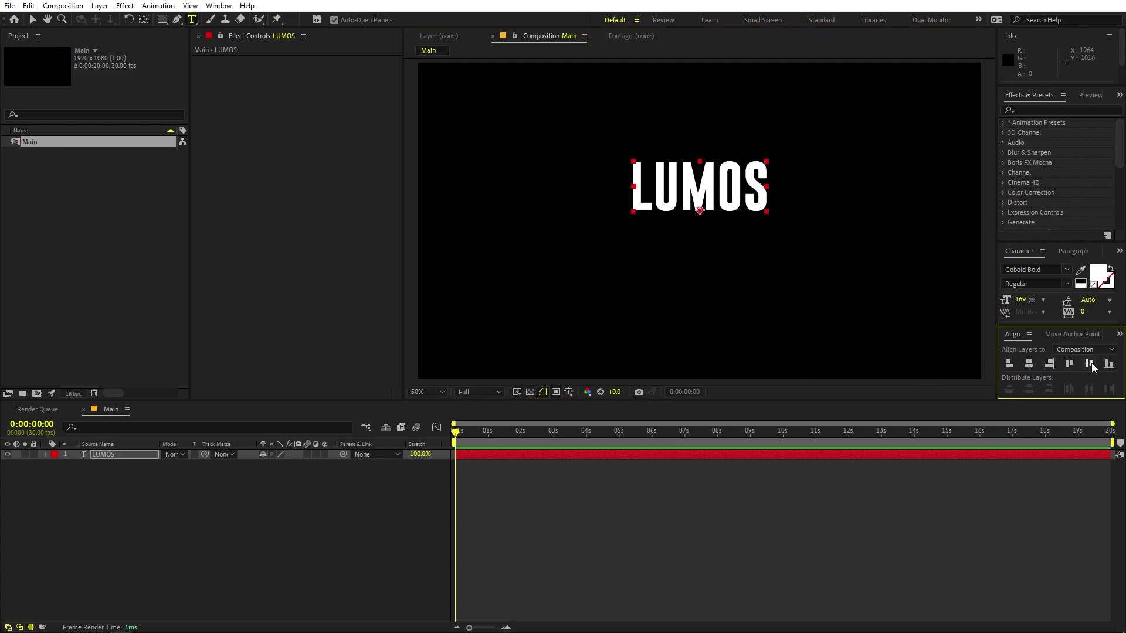
click(1089, 363)
click(218, 5)
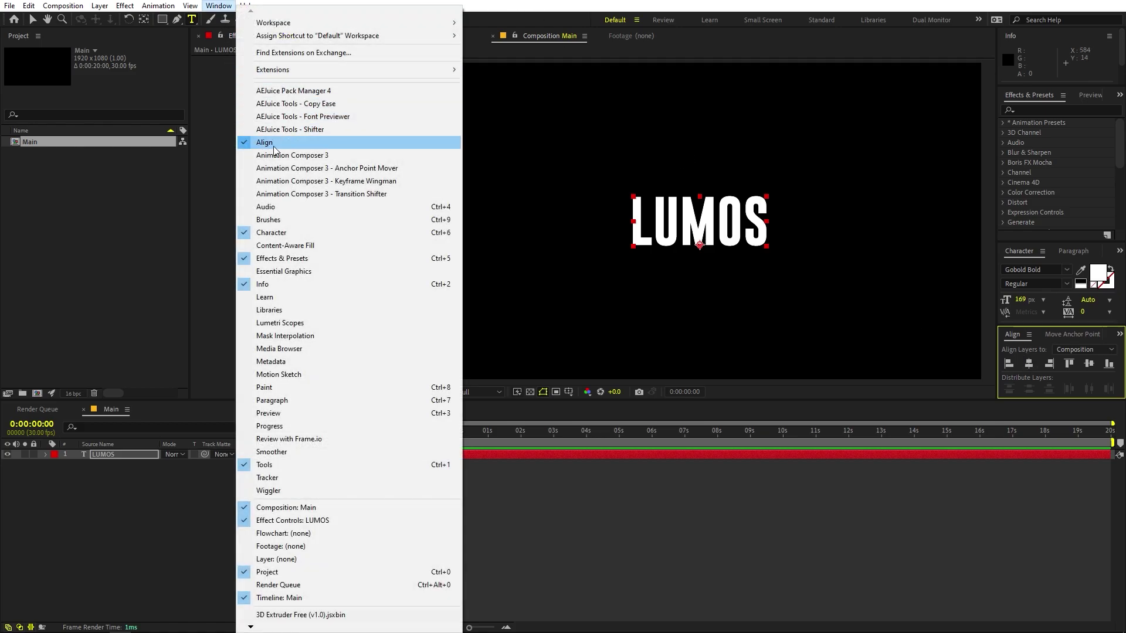
click(650, 519)
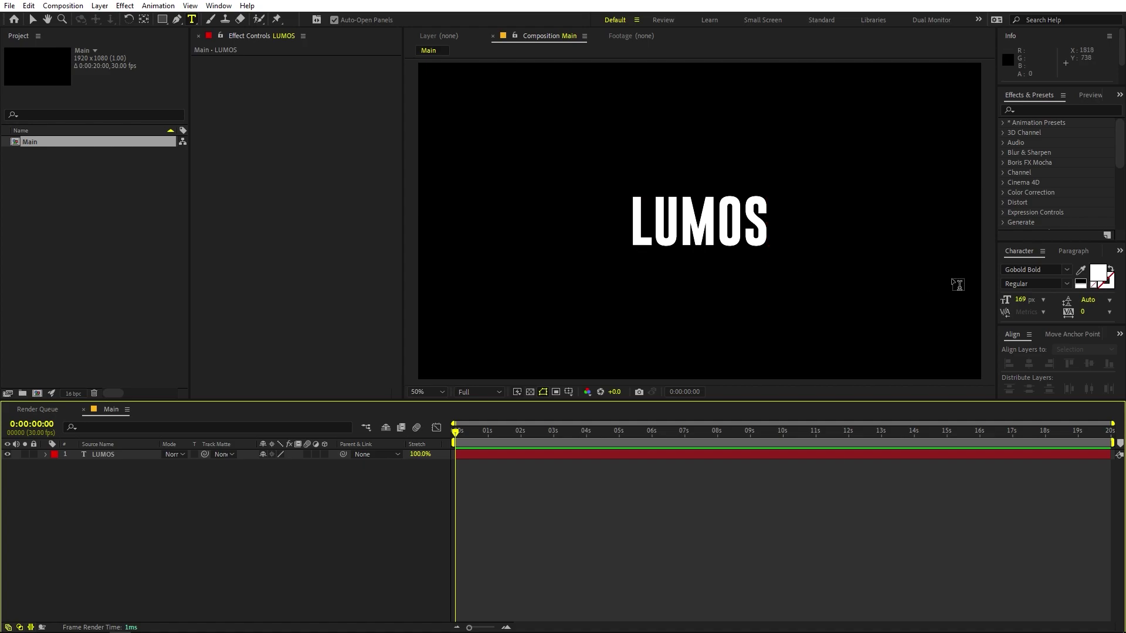
Center the anchor point on the LUMOS text and scale the layer up proportionally.
click(115, 455)
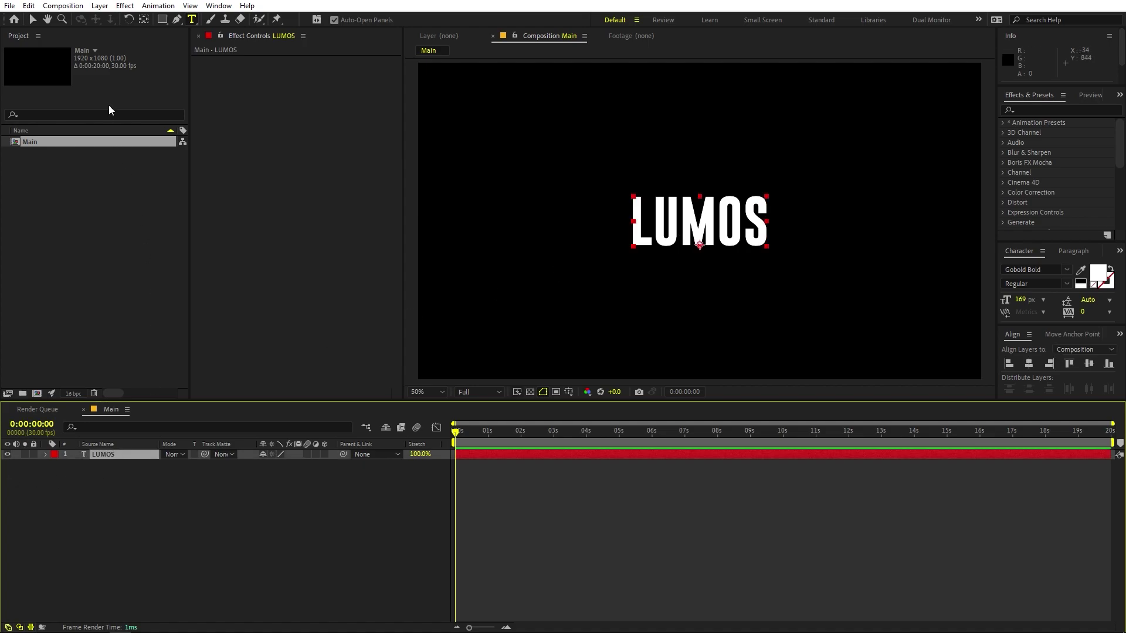
click(147, 18)
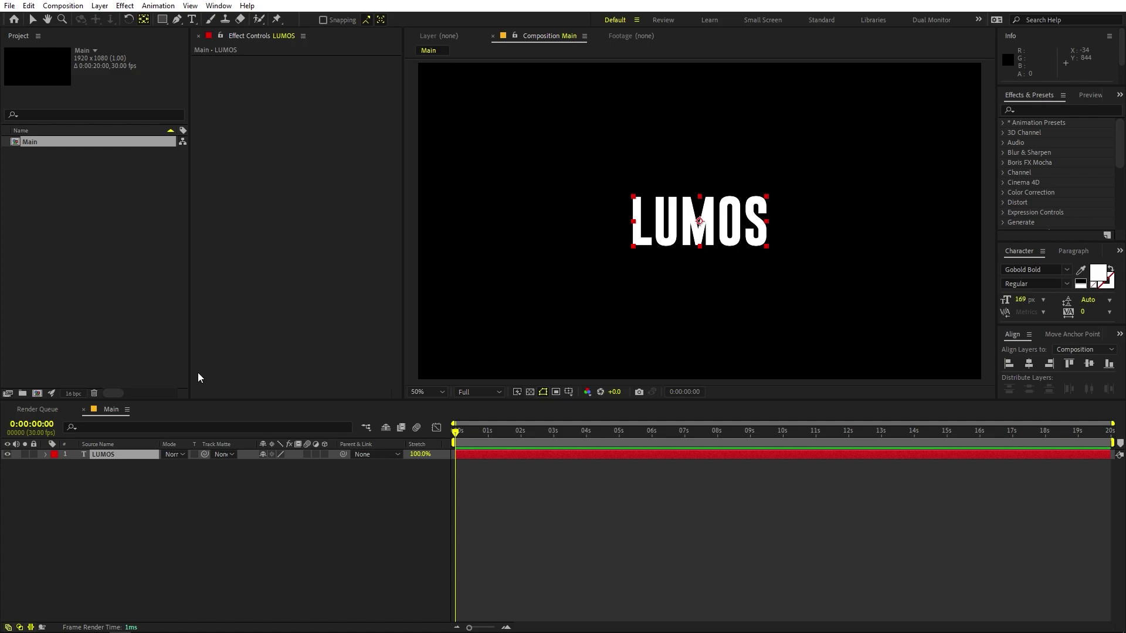
click(114, 452)
key(s)
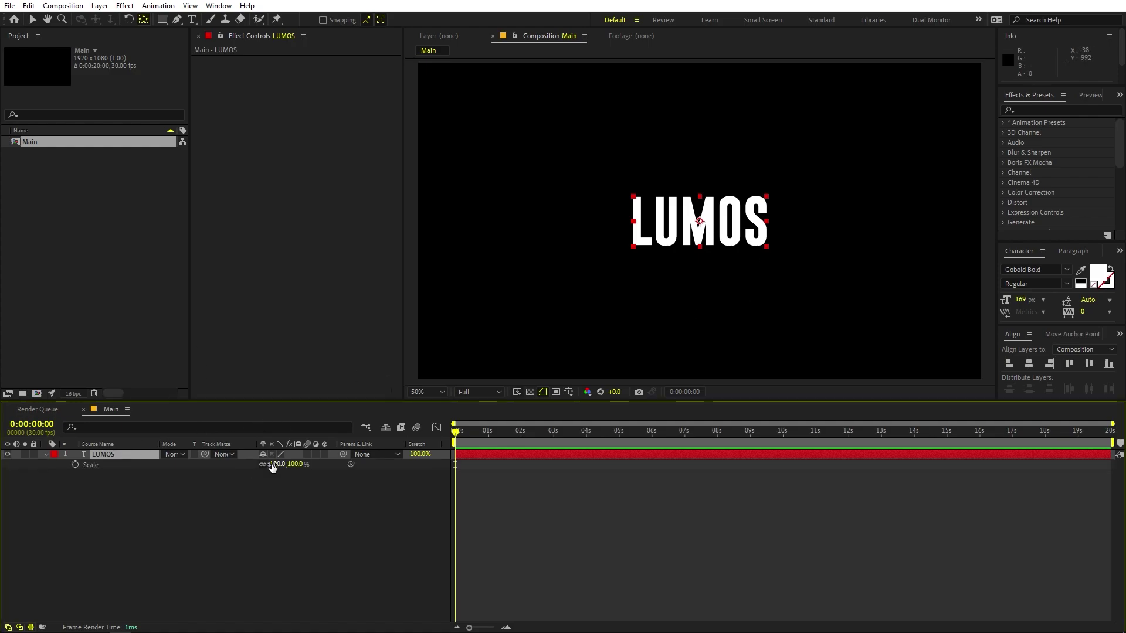
drag(276, 464, 656, 492)
click(659, 513)
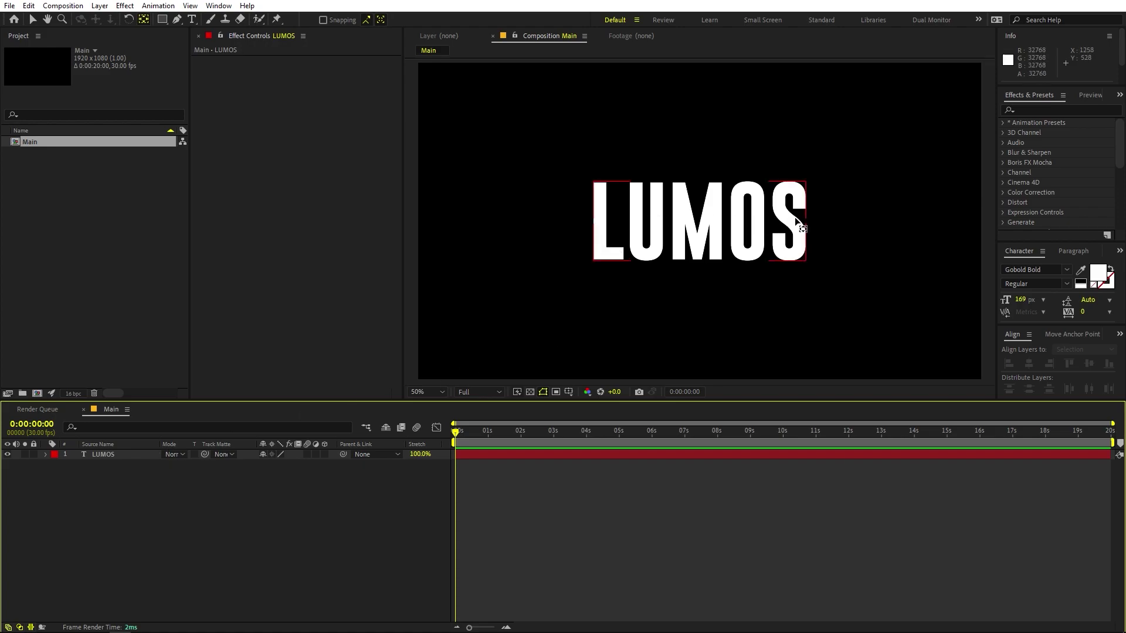
Draw a red rectangle shape without a stroke that covers the letter L of the text.
click(162, 19)
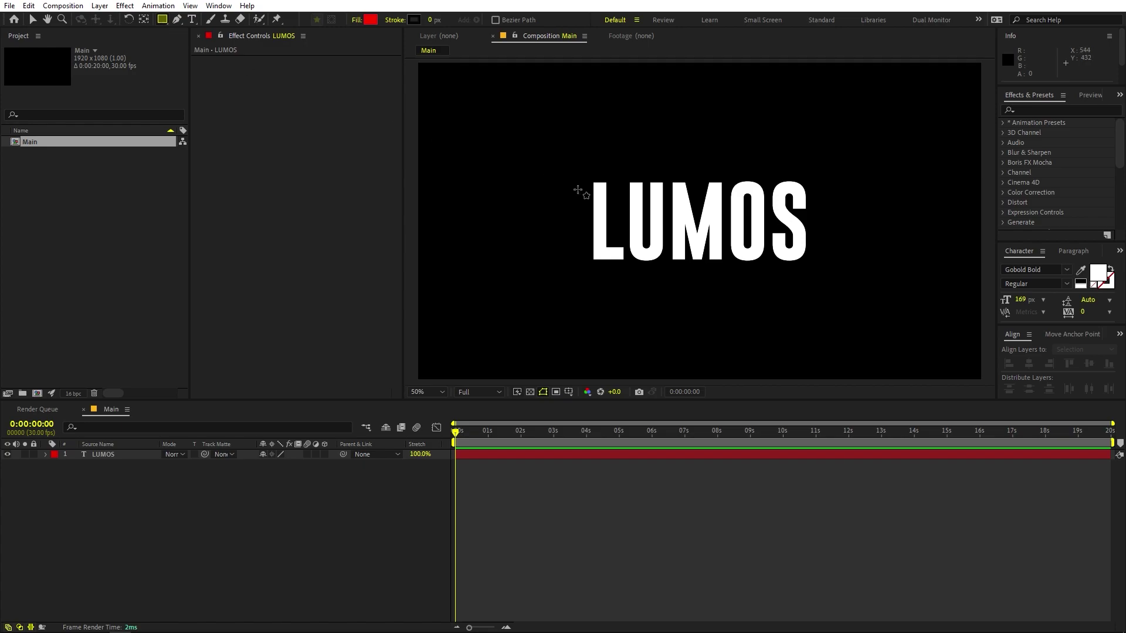
scroll(577, 190, up, 2)
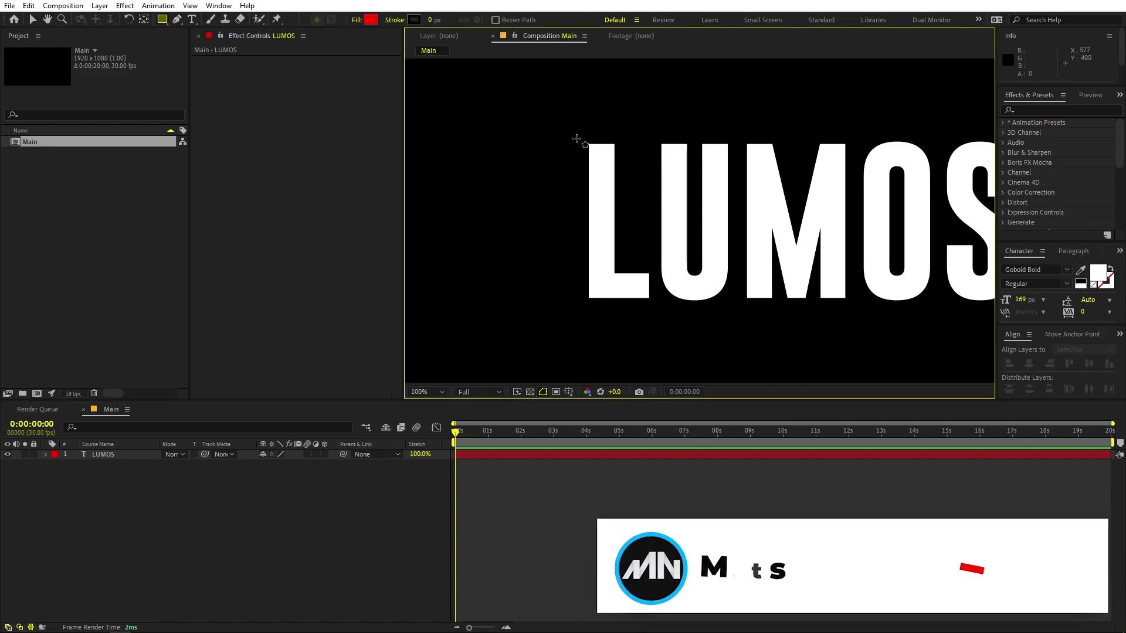
drag(577, 139, 654, 304)
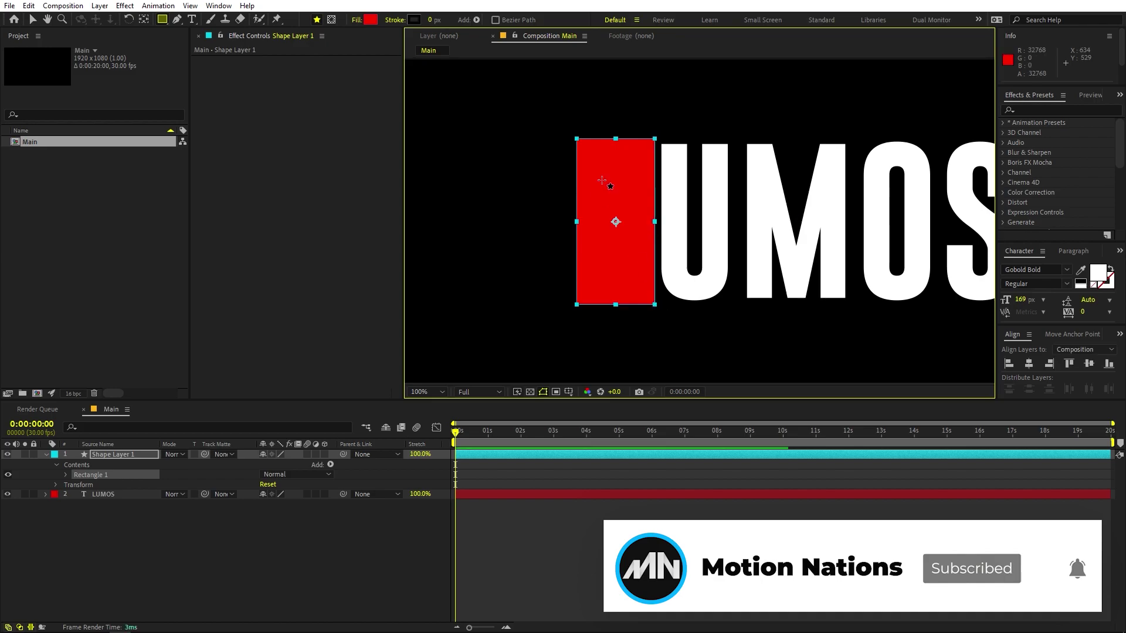
Move the rectangle's layer below the LUMOS text layer and center it vertically in the composition.
drag(121, 455, 125, 517)
click(1086, 364)
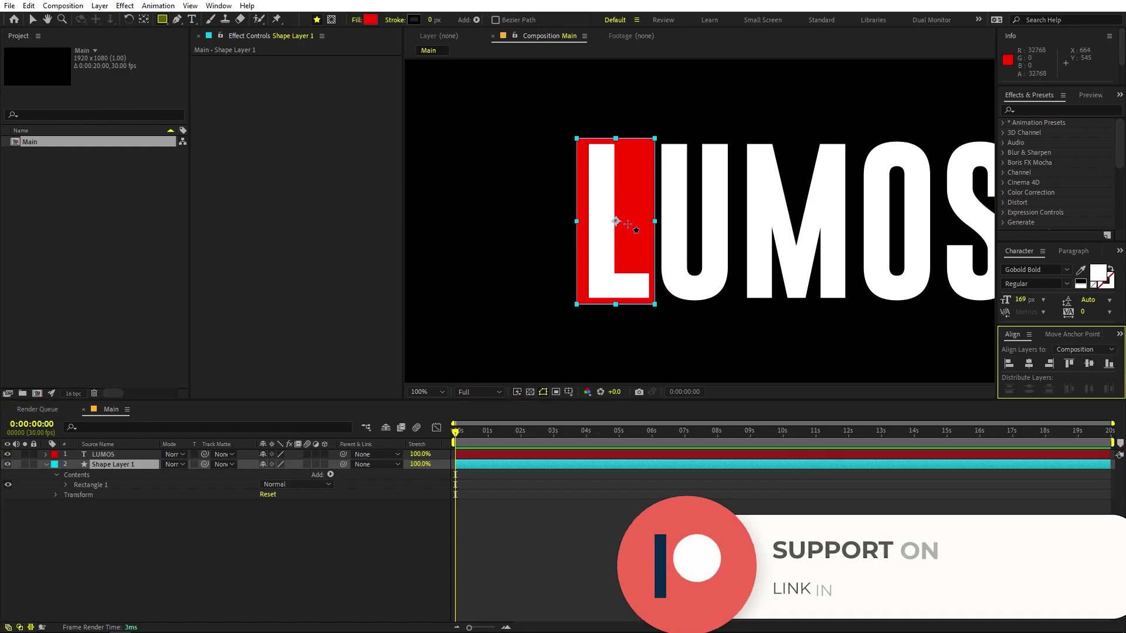
Unlink the rectangle's scale proportions and set its vertical scale to 93.5% to match the height of the letter L.
click(33, 20)
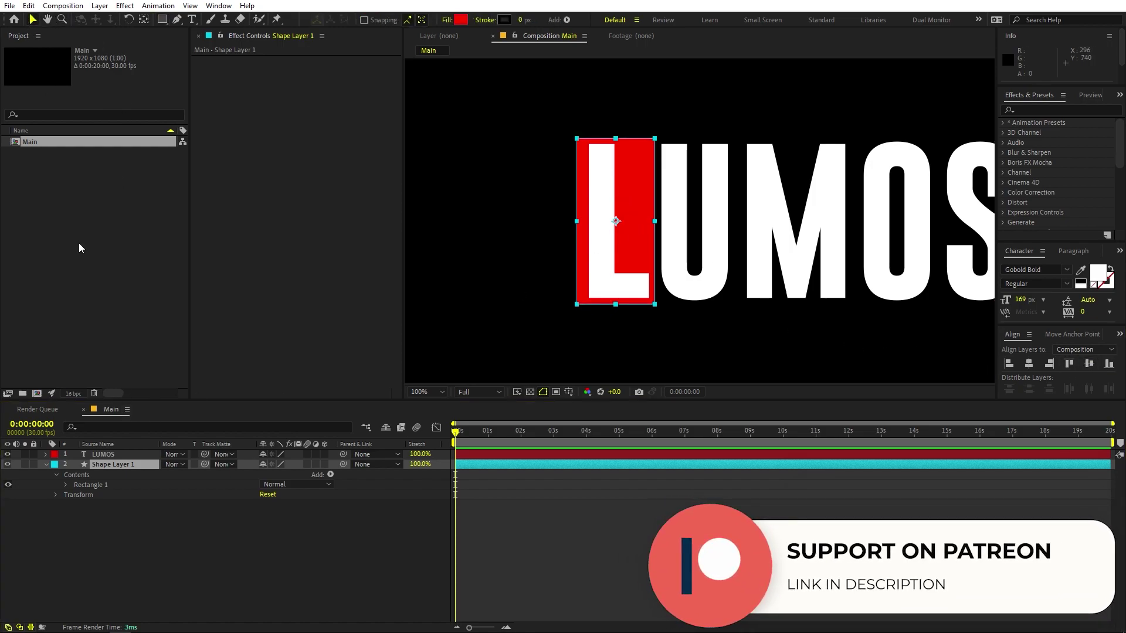
click(138, 467)
key(s)
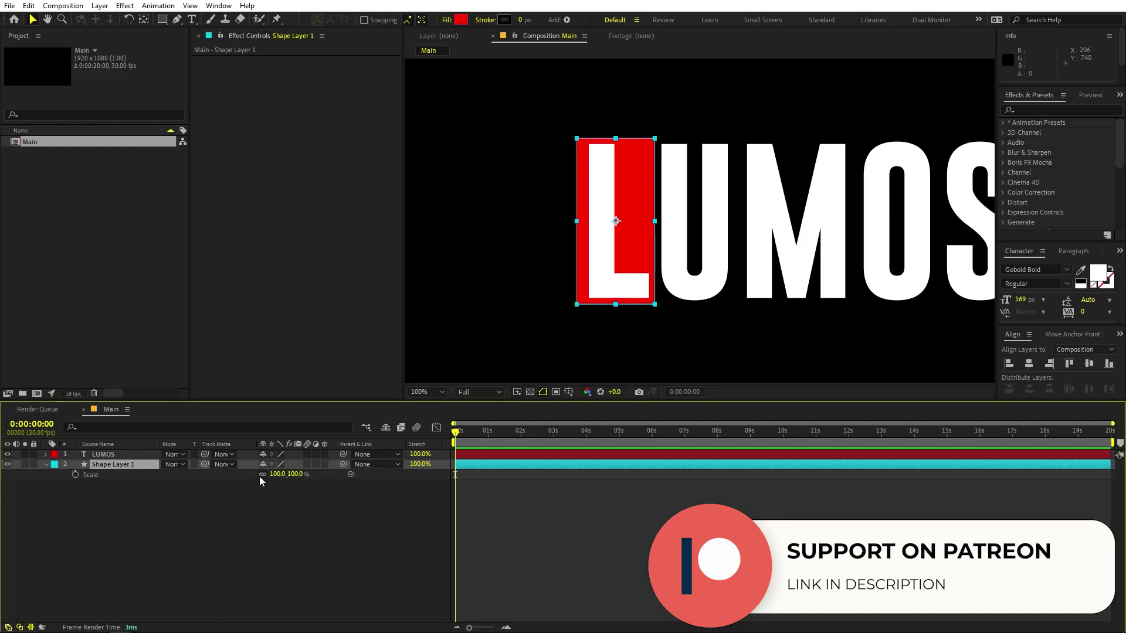
scroll(729, 150, up, 2)
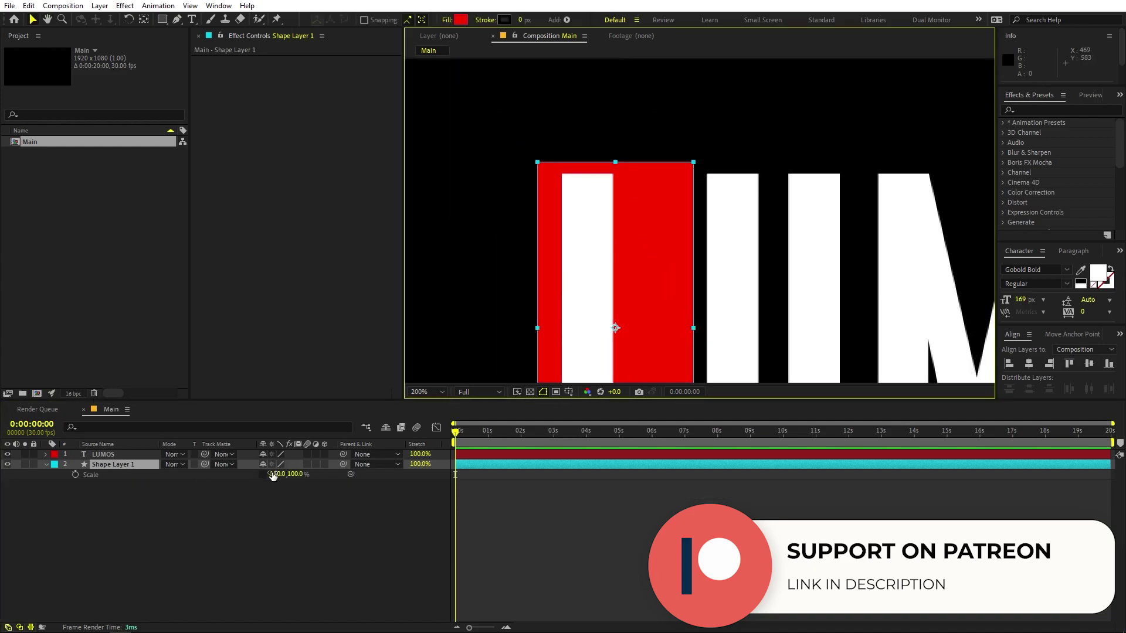
drag(296, 473, 265, 479)
scroll(628, 264, up, 3)
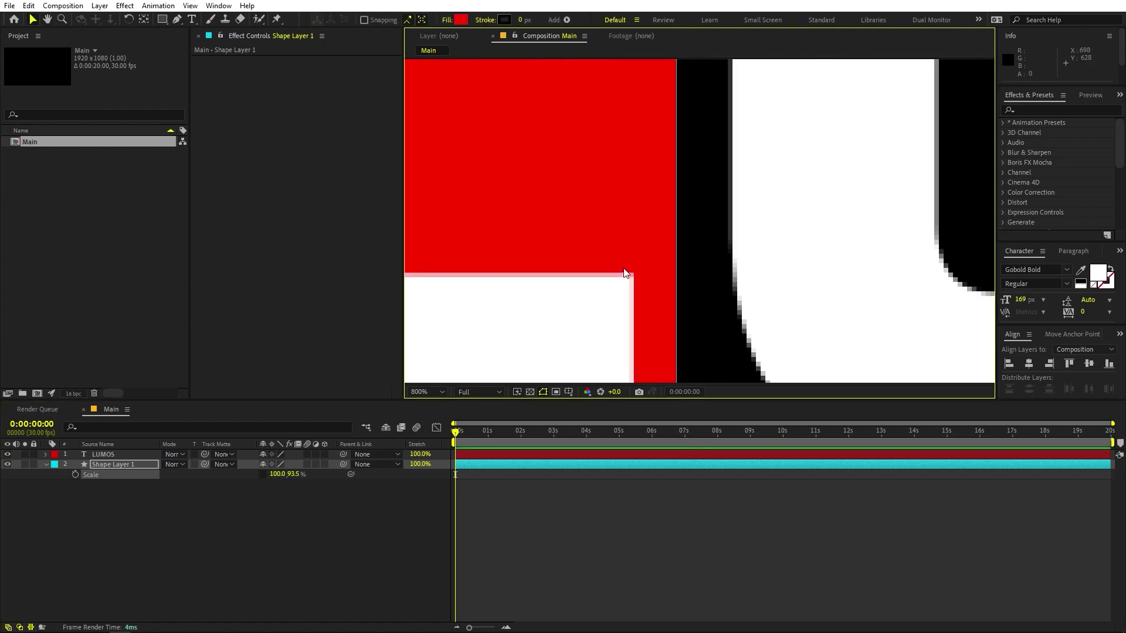
drag(419, 377, 576, 271)
scroll(701, 221, down, 6)
key(v)
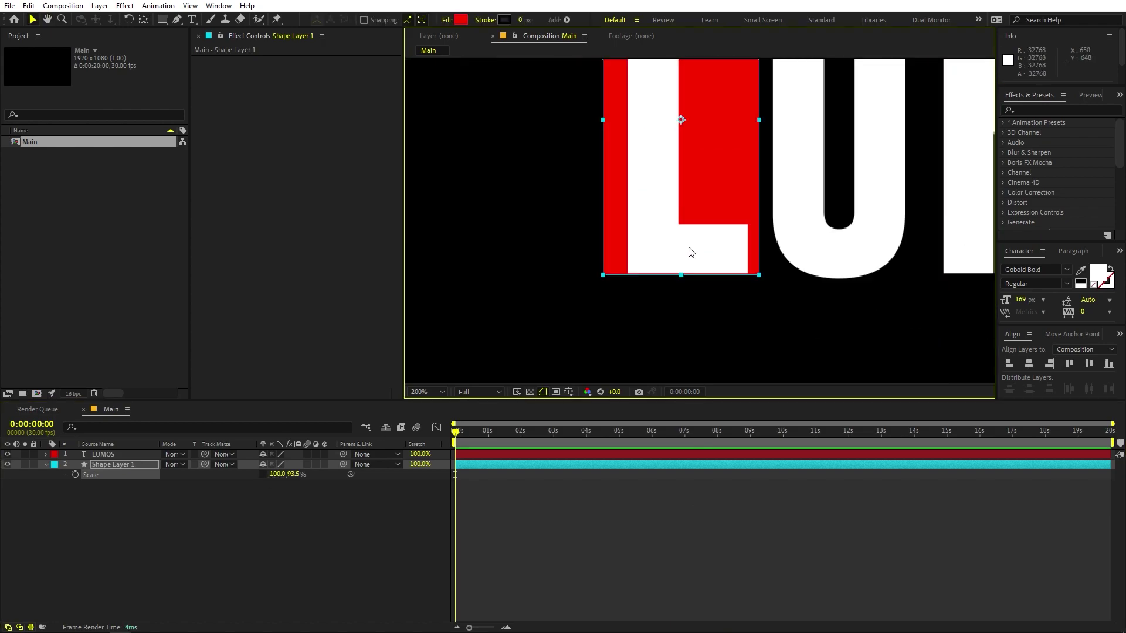
drag(749, 207, 721, 239)
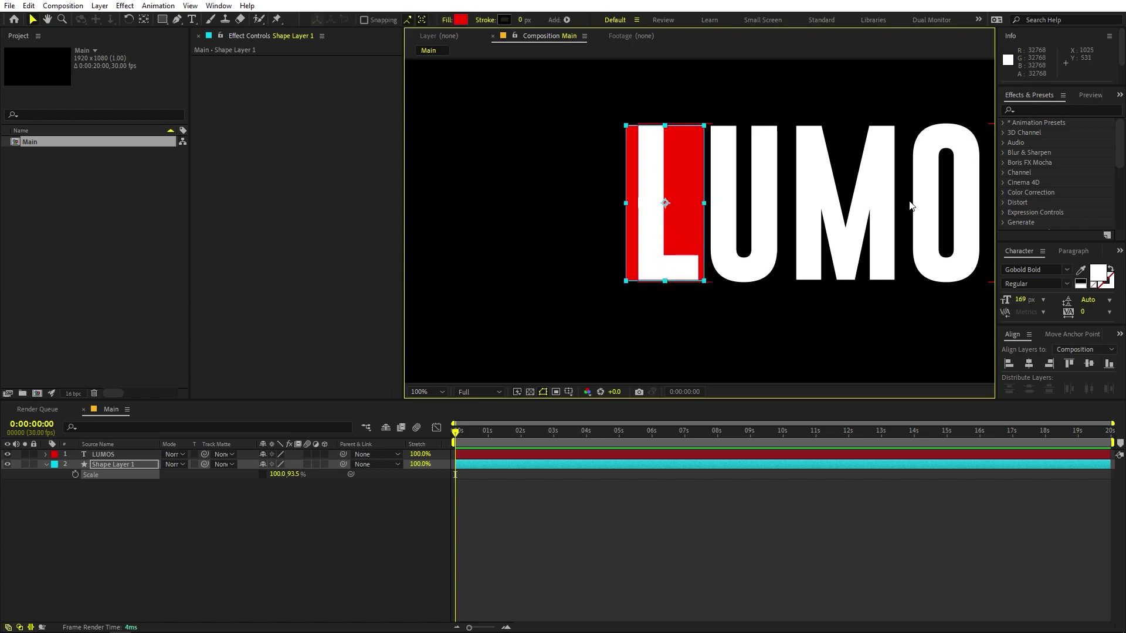
Nudge the rectangle left and narrow it to a 92.5% horizontal scale so it fits behind the letter L.
key(Up)
key(Down)
key(Left)
key(Left)
key(Left)
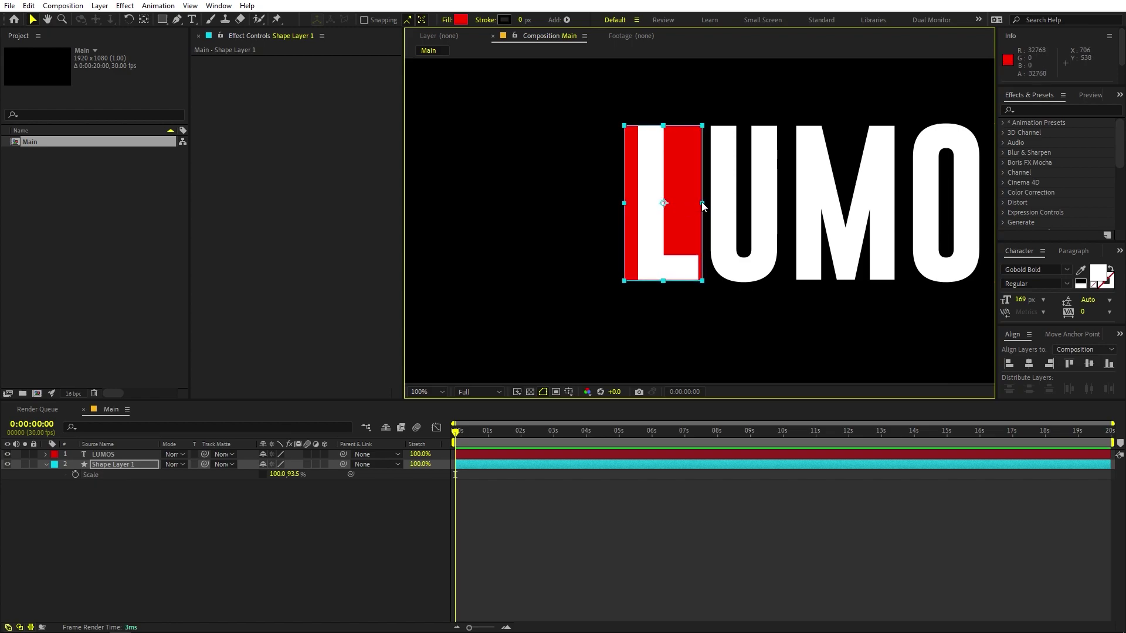
drag(701, 203, 684, 198)
key(ctrl+z)
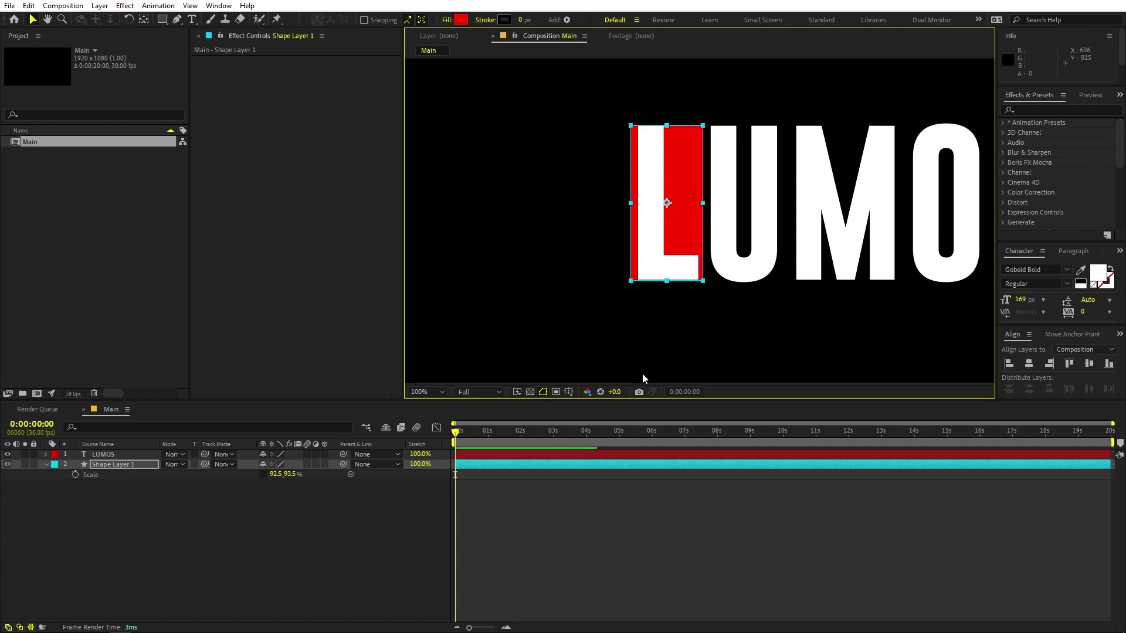
click(653, 519)
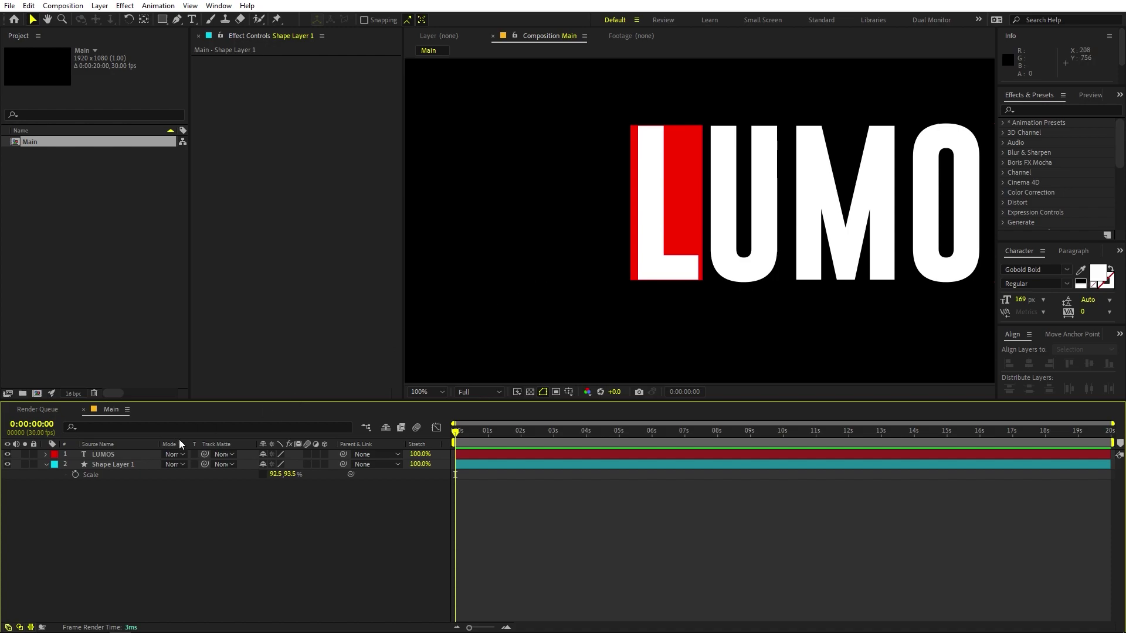
Duplicate the L rectangle's layer and move the copy behind the letter U.
click(118, 464)
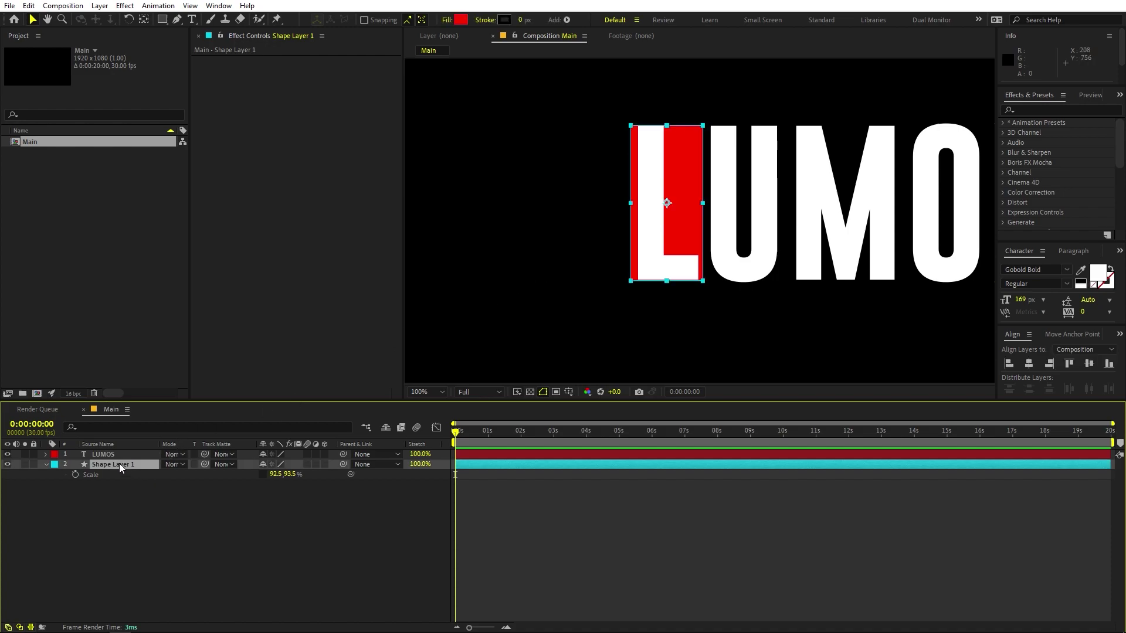
key(ctrl+d)
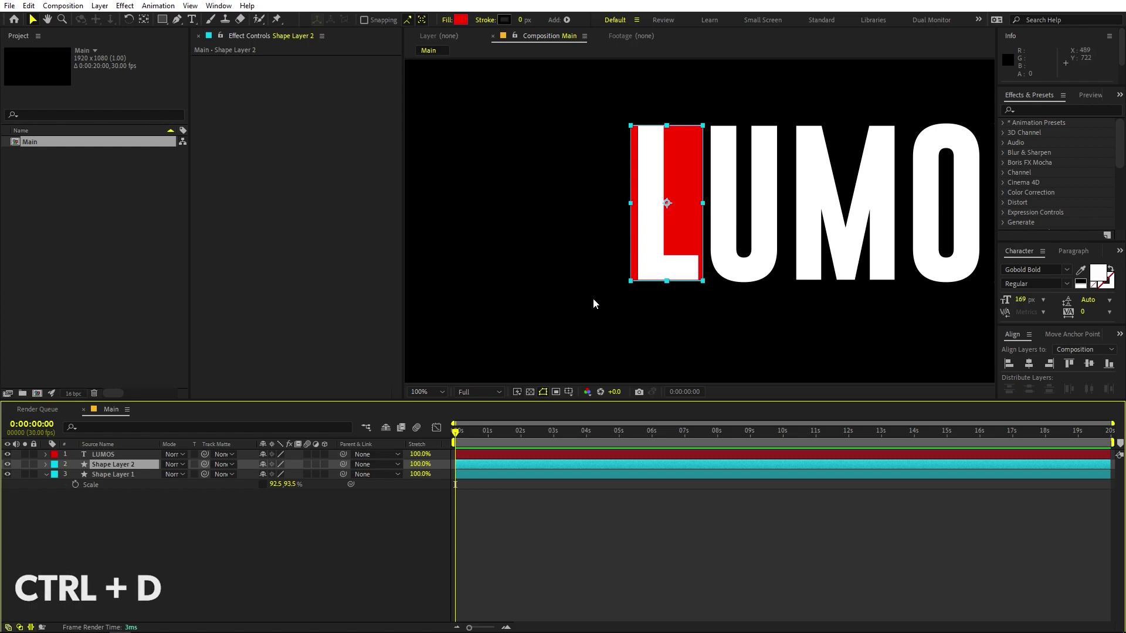
drag(685, 236, 762, 238)
Set the U rectangle's vertical scale to 95.5% so it covers the rounded bottom of the letter.
scroll(762, 242, up, 3)
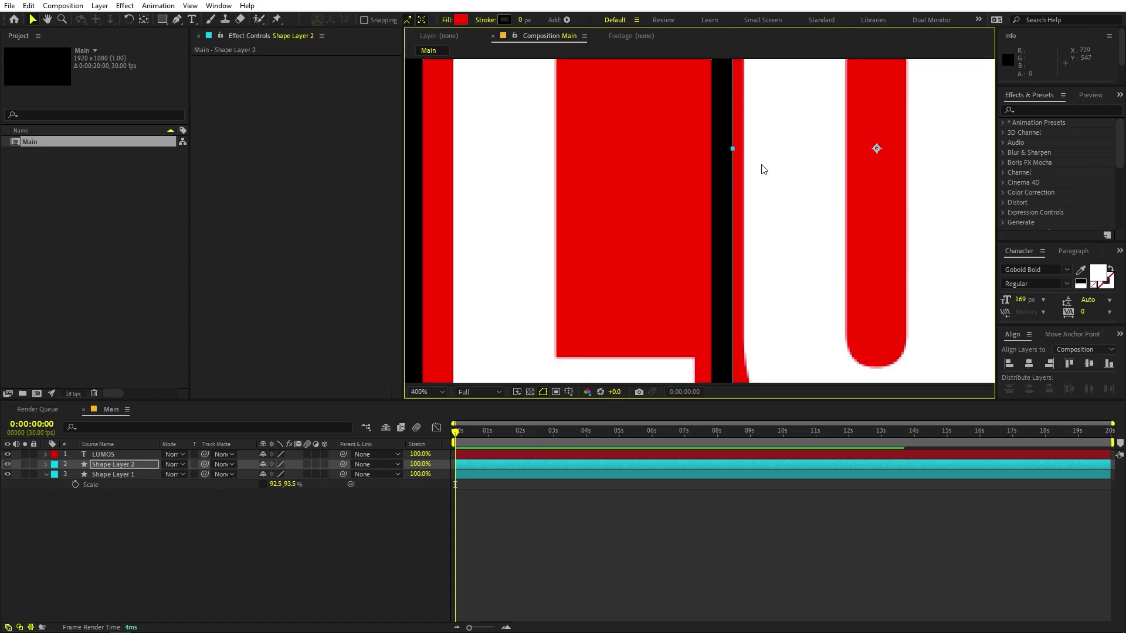
drag(760, 291, 785, 78)
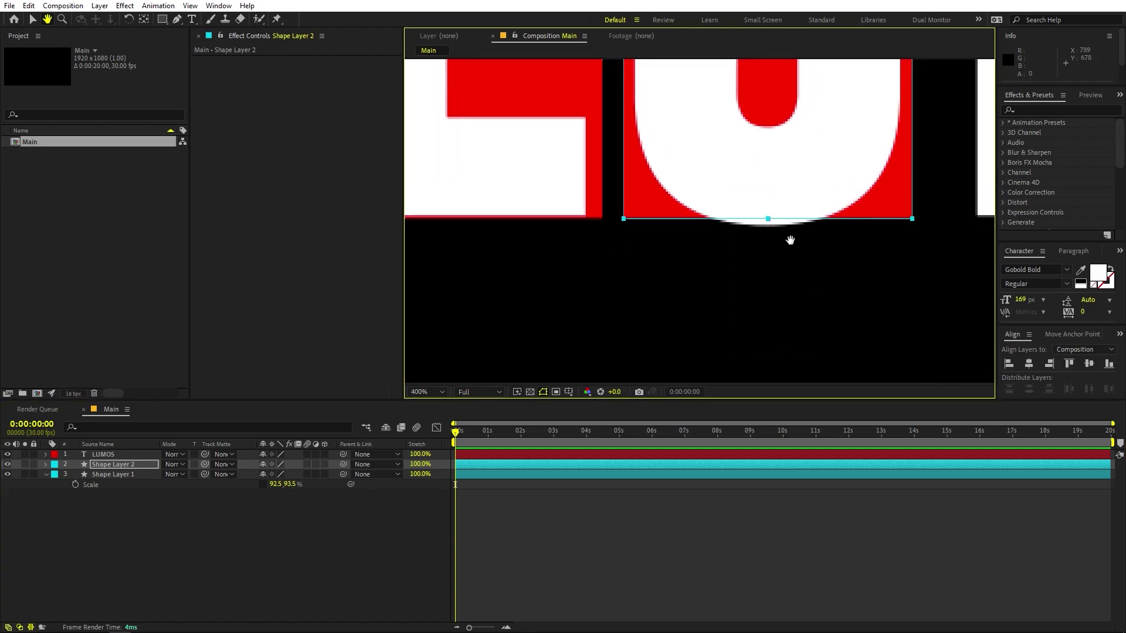
click(104, 465)
key(s)
drag(293, 479, 294, 479)
scroll(701, 227, down, 2)
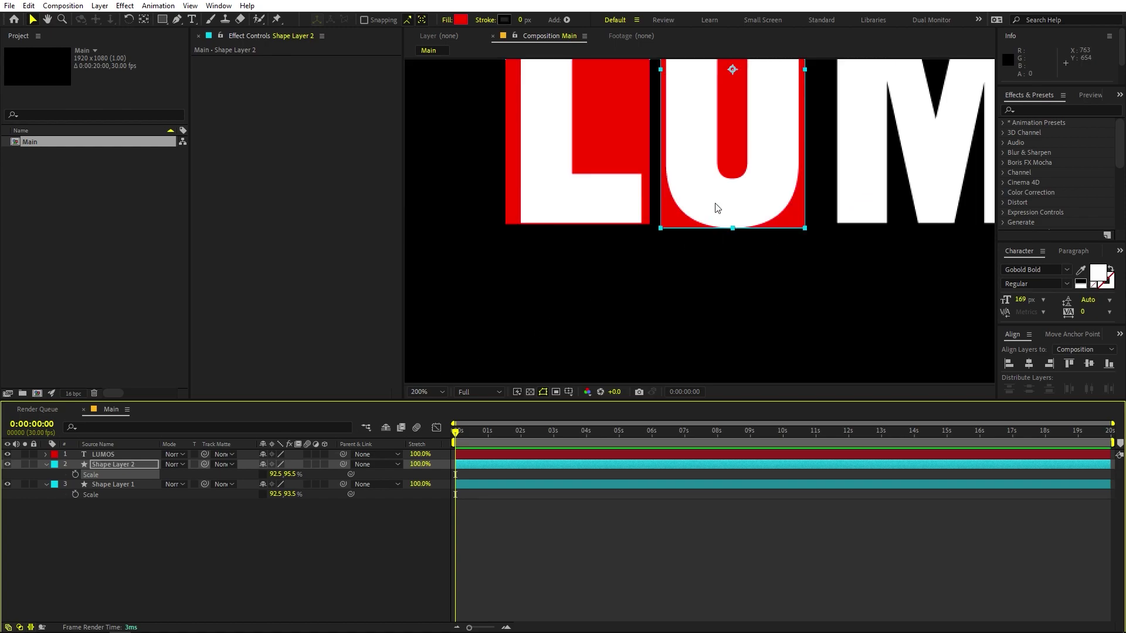
scroll(706, 281, up, 5)
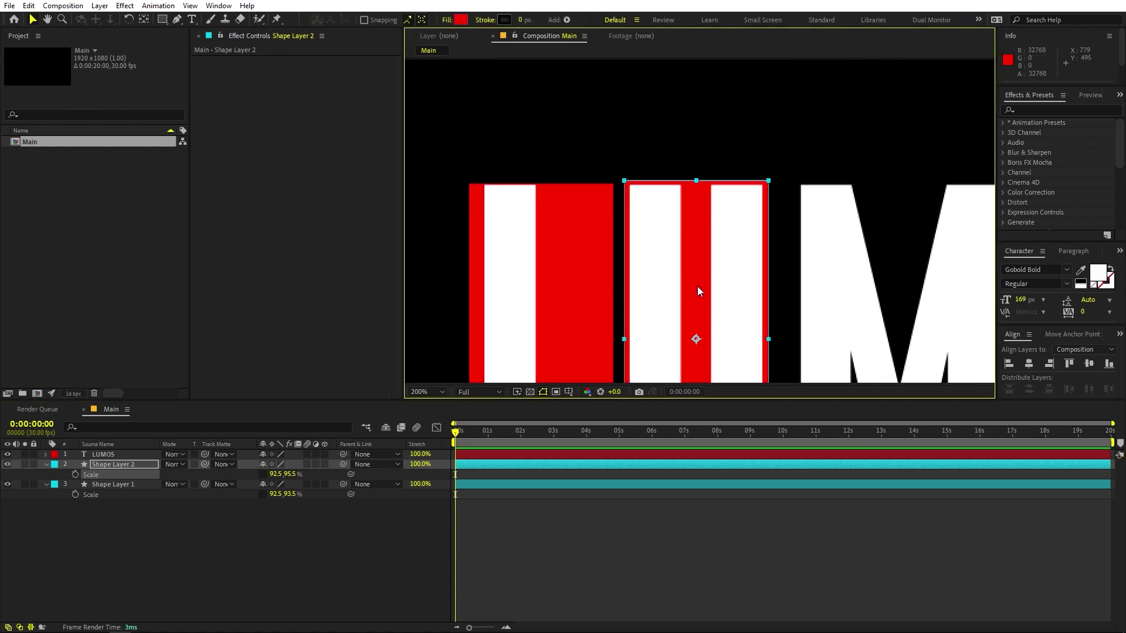
scroll(698, 287, down, 3)
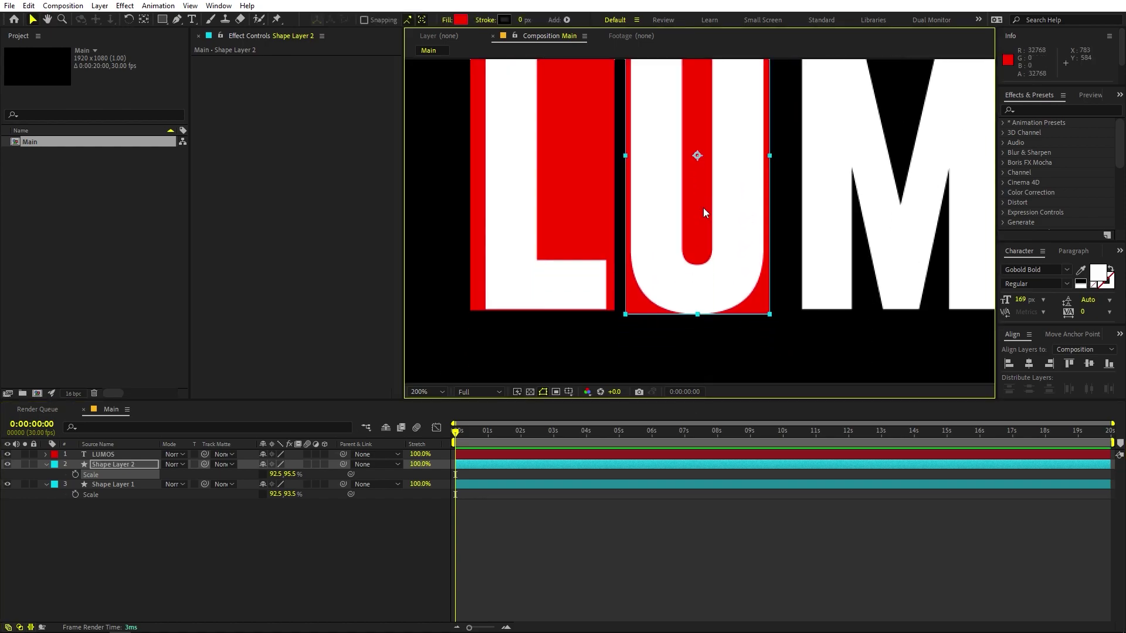
Duplicate the U rectangle, move the copy behind the letter M and widen it to fit the letter.
scroll(703, 209, down, 1)
scroll(722, 193, right, 3)
click(136, 469)
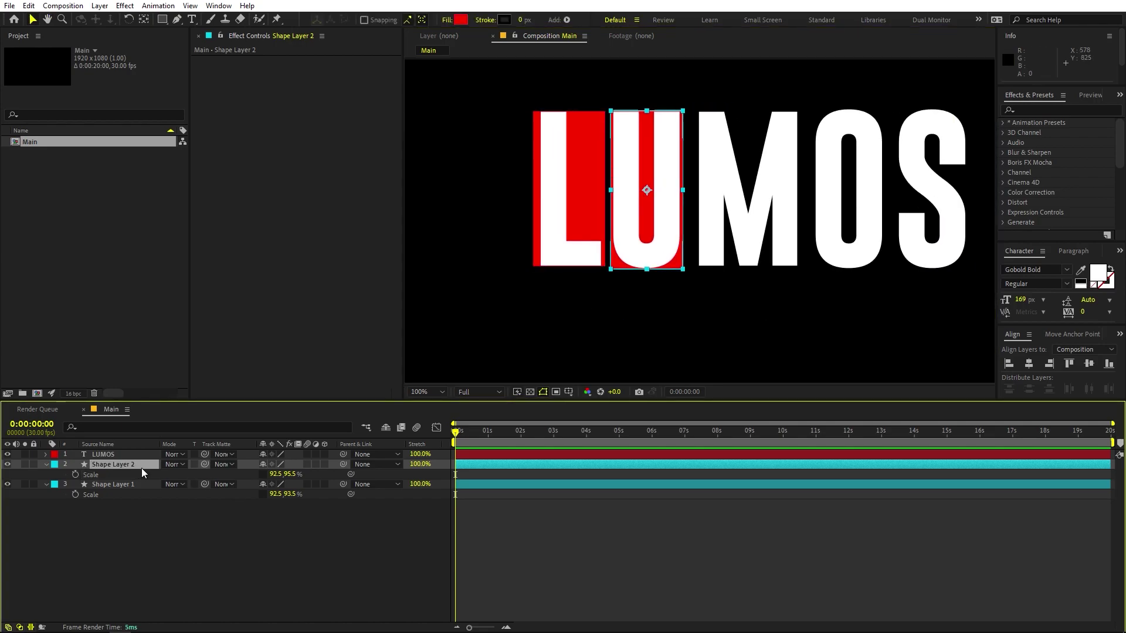
key(ctrl+d)
drag(647, 193, 801, 192)
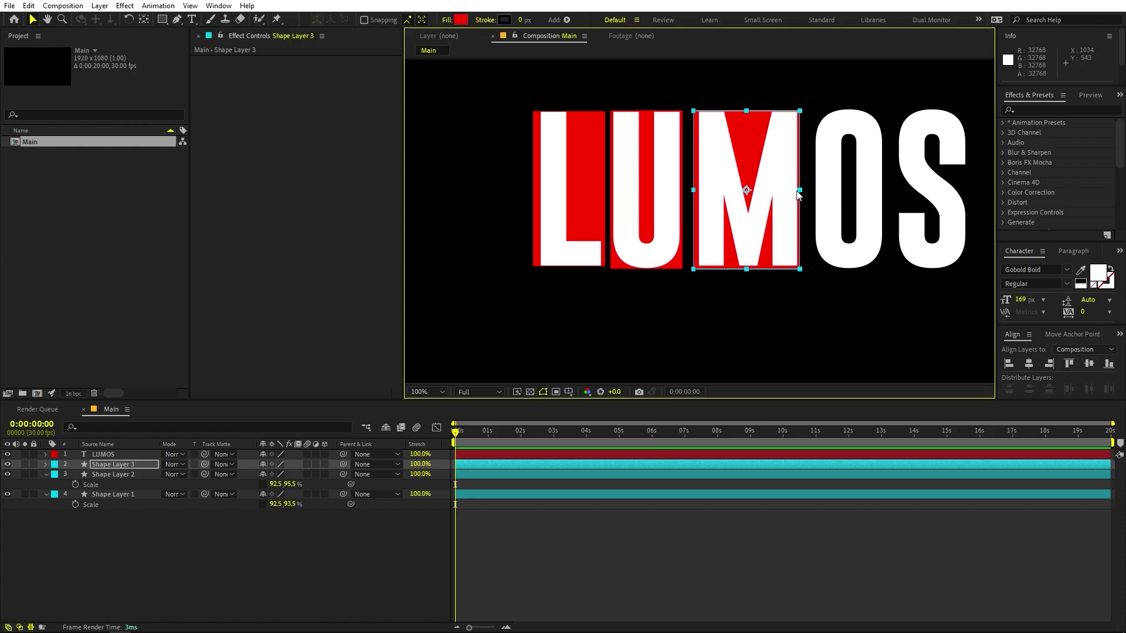
key(Up)
key(Right)
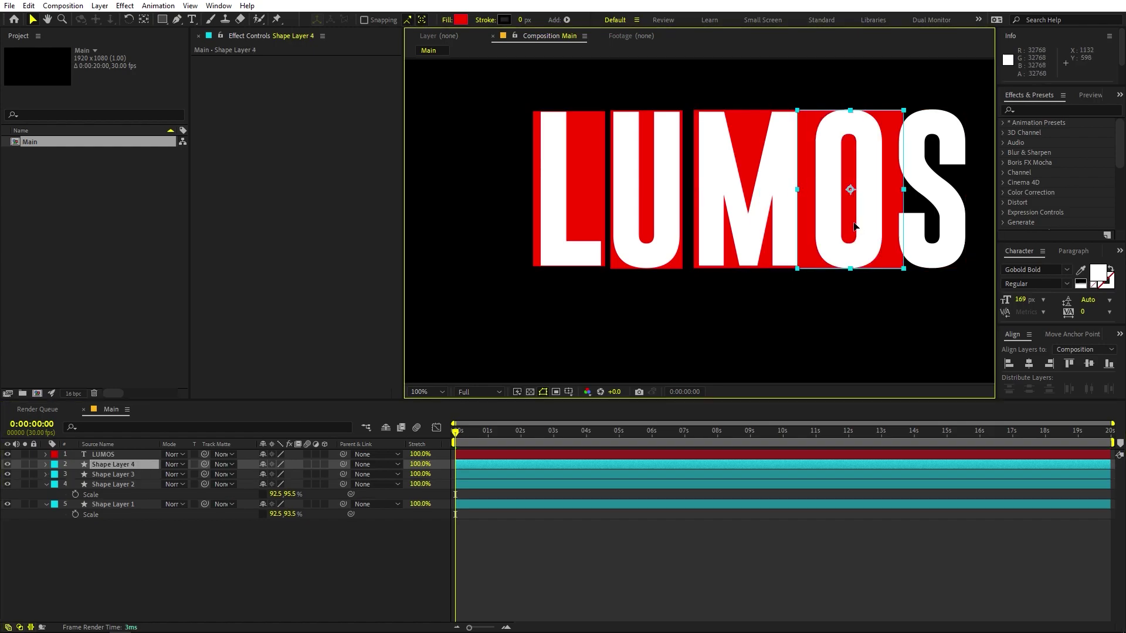
Fit the copied rectangle behind the letter O and place a duplicate of it behind the letter S.
scroll(782, 197, up, 4)
scroll(782, 197, down, 3)
scroll(782, 197, up, 1)
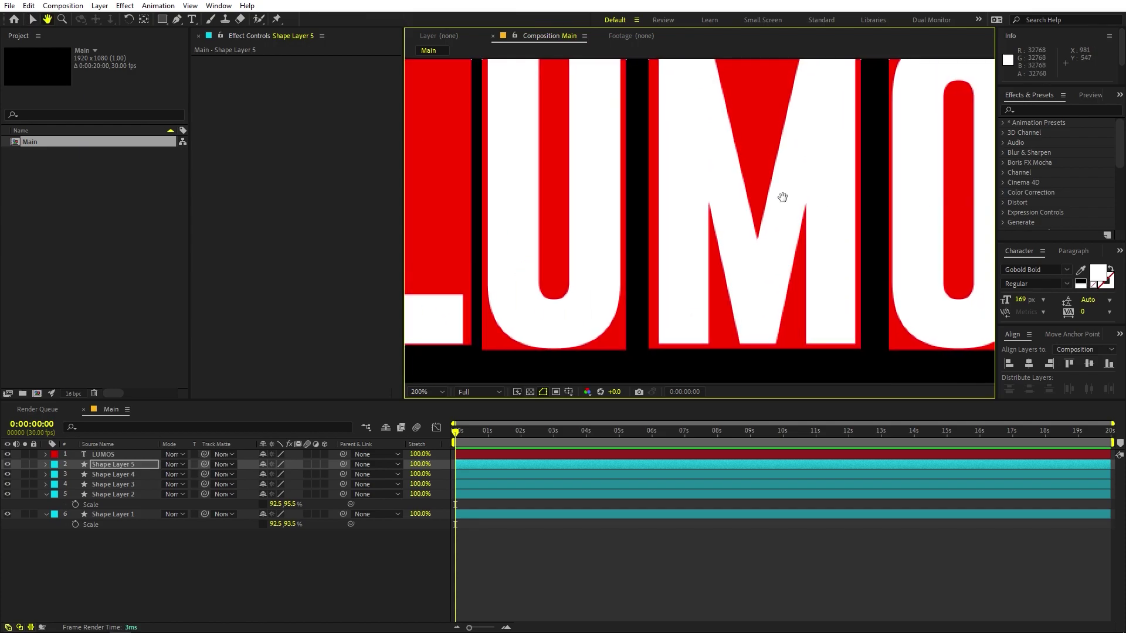
scroll(782, 197, down, 5)
click(422, 392)
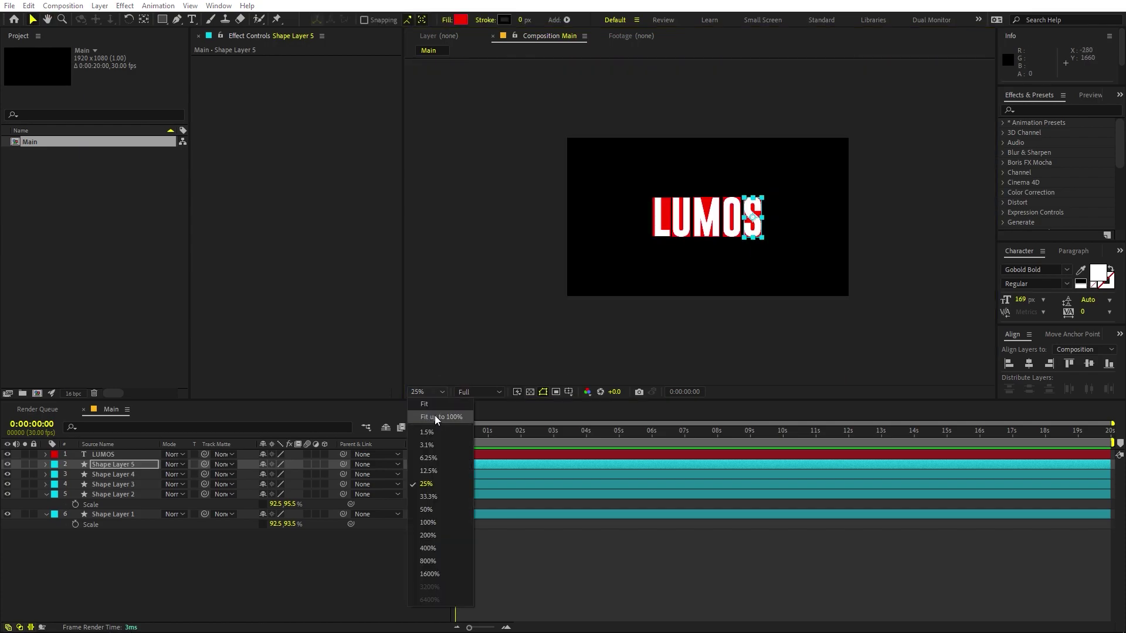
click(434, 415)
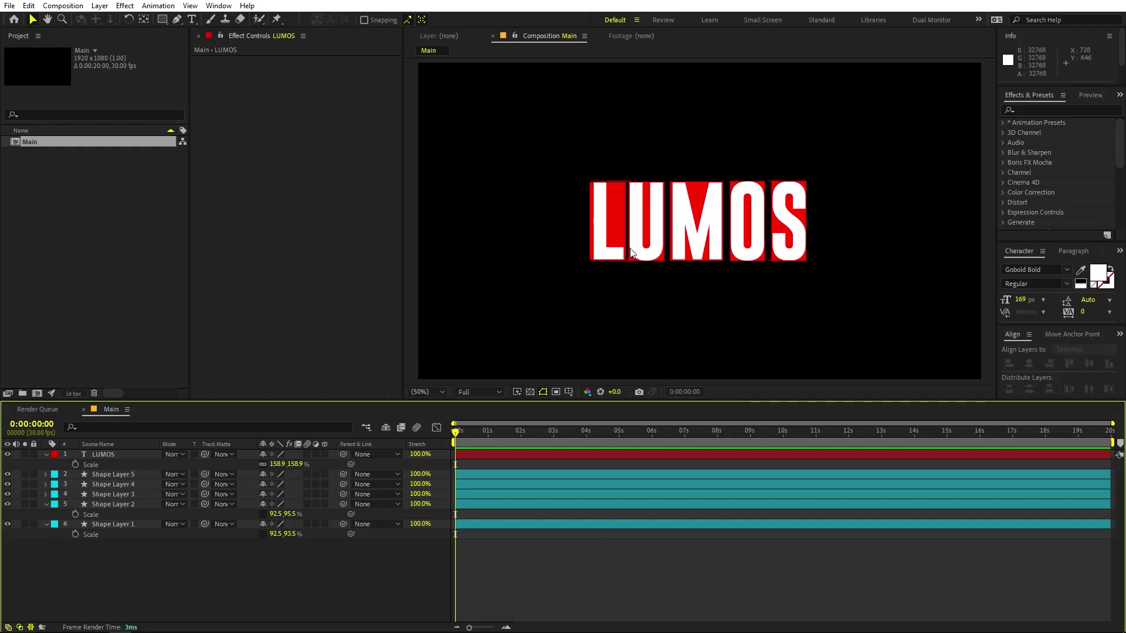
Duplicate the LUMOS text layer four times so there is one text layer per letter.
click(121, 454)
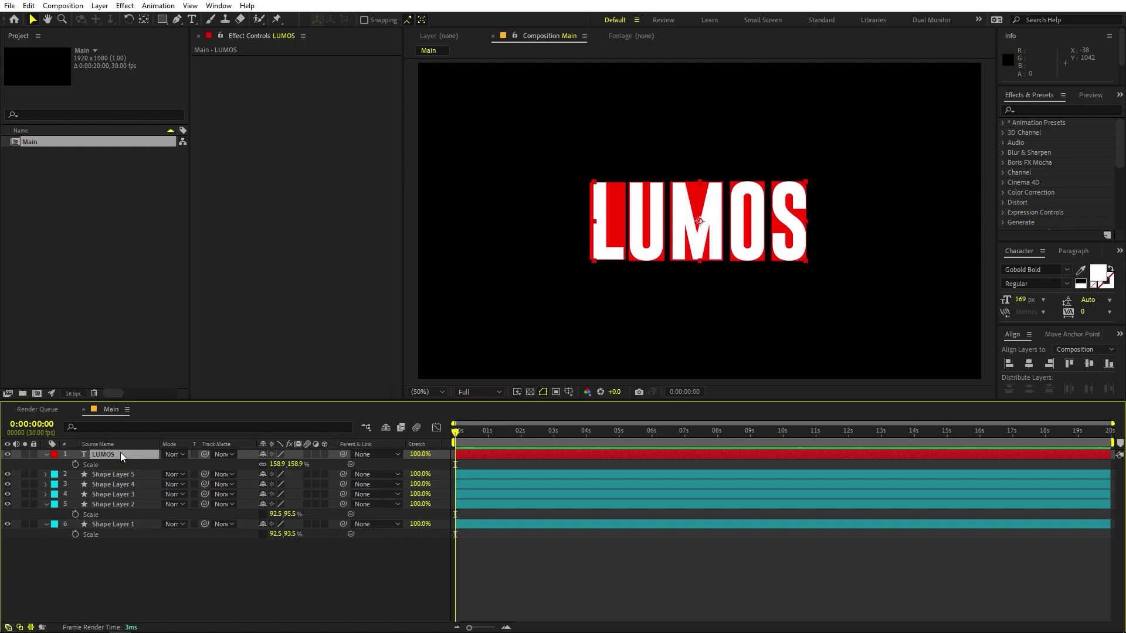
key(ctrl+d)
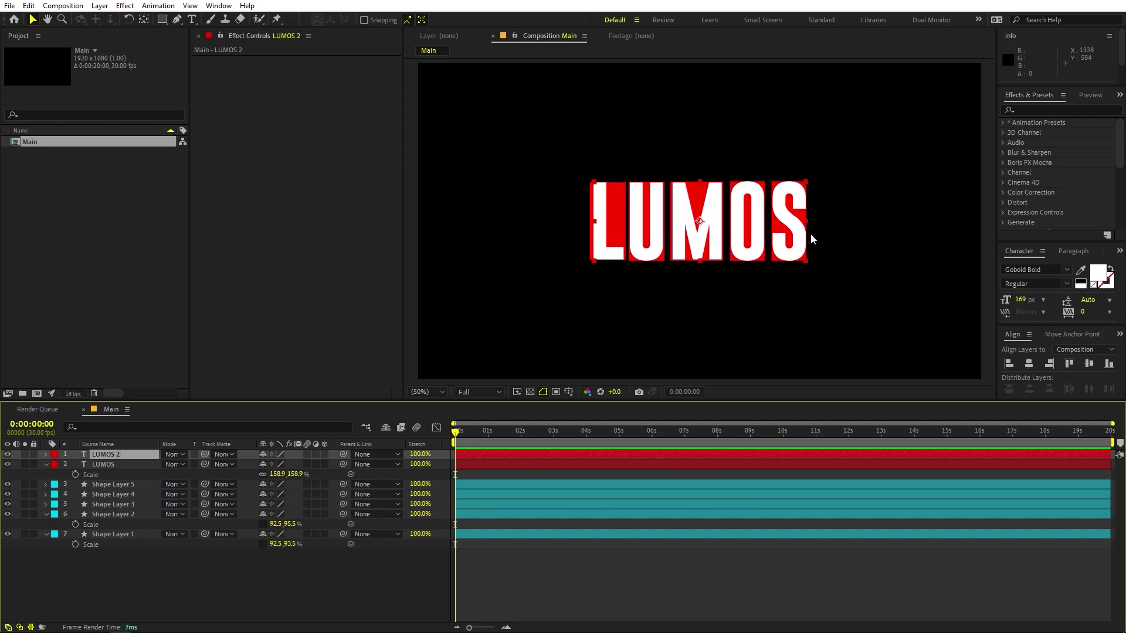
key(ctrl+d)
key(ctrl+d)
key(ctrl+d)
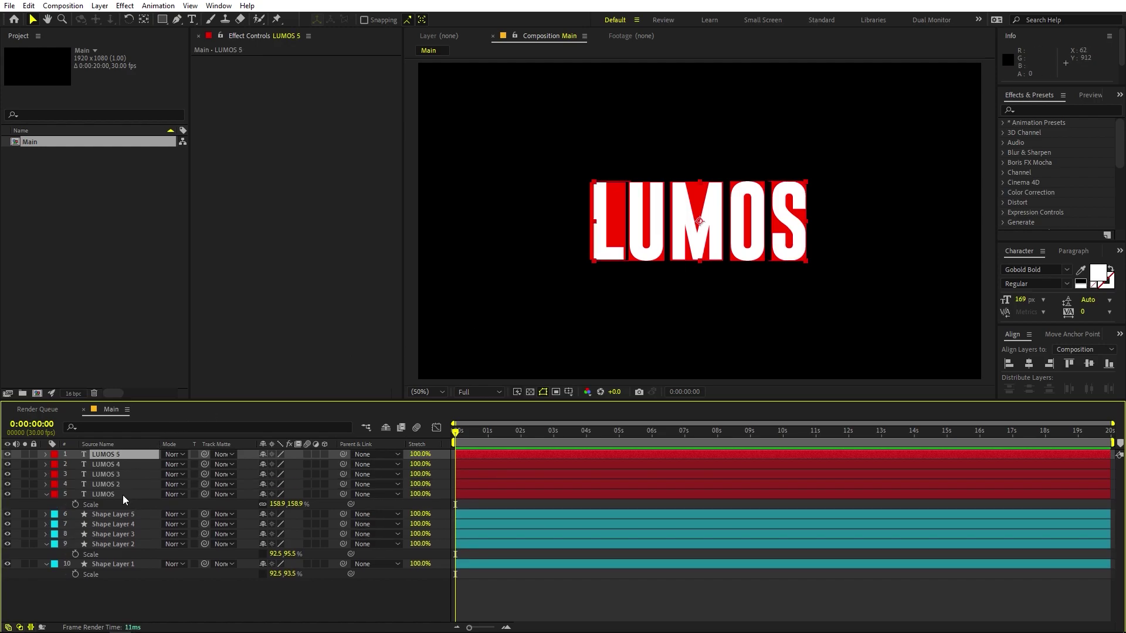
Draw a rectangular mask around the letter L on the original LUMOS text layer.
click(122, 495)
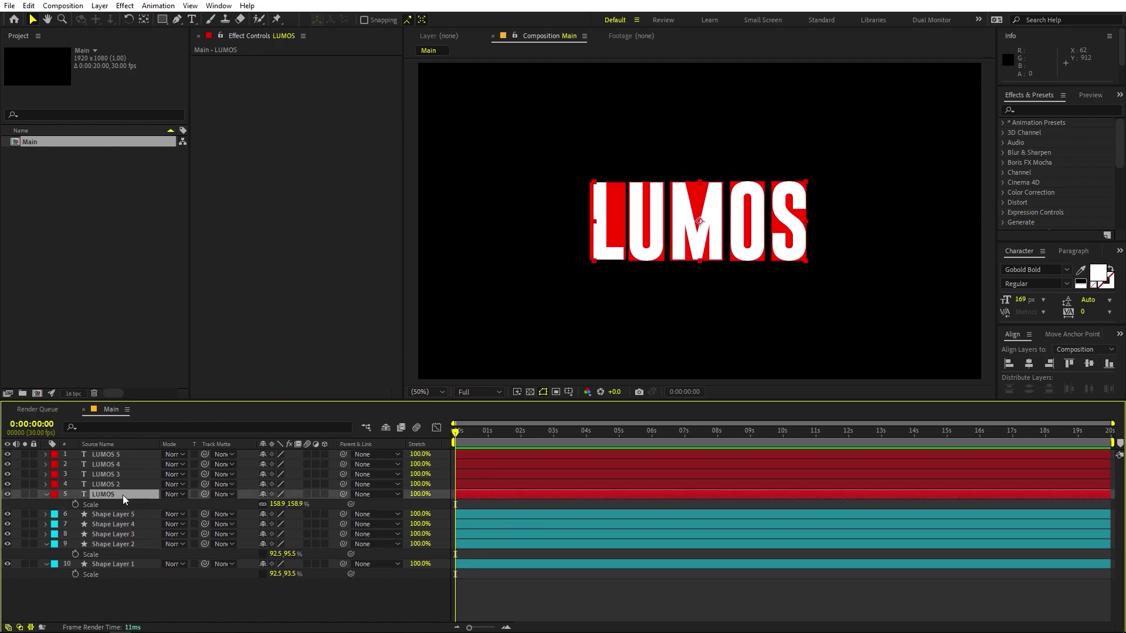
click(162, 21)
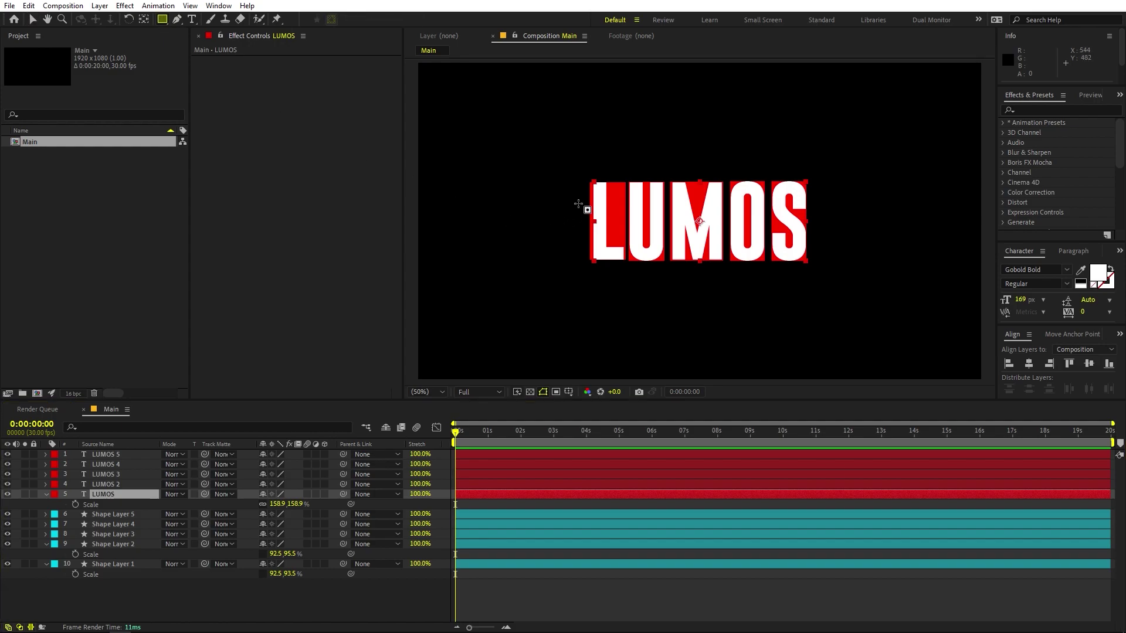
key(slash)
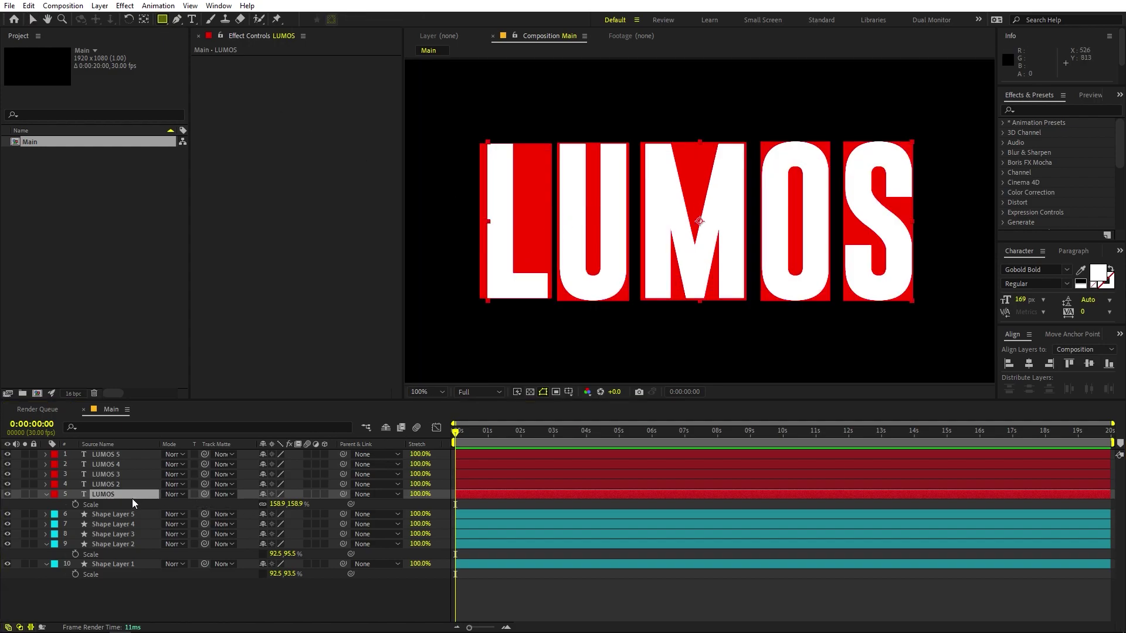
drag(469, 135, 551, 312)
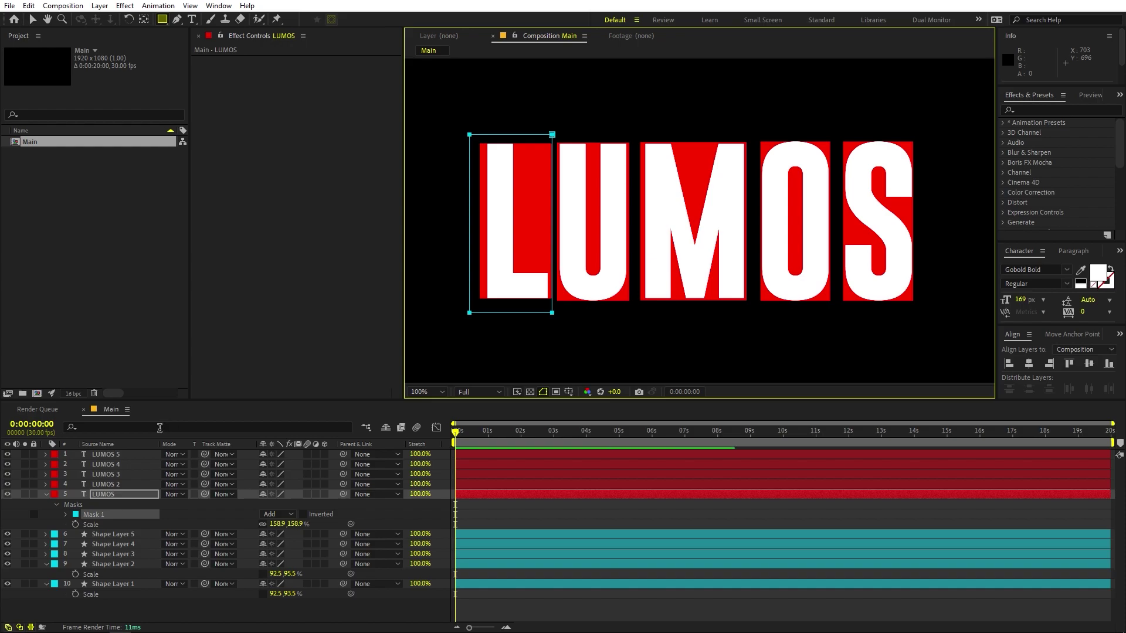
Draw a rectangular mask on each LUMOS copy, isolating U on LUMOS 2, M on LUMOS 3, O on LUMOS 4 and S on LUMOS 5.
click(135, 483)
drag(555, 136, 632, 311)
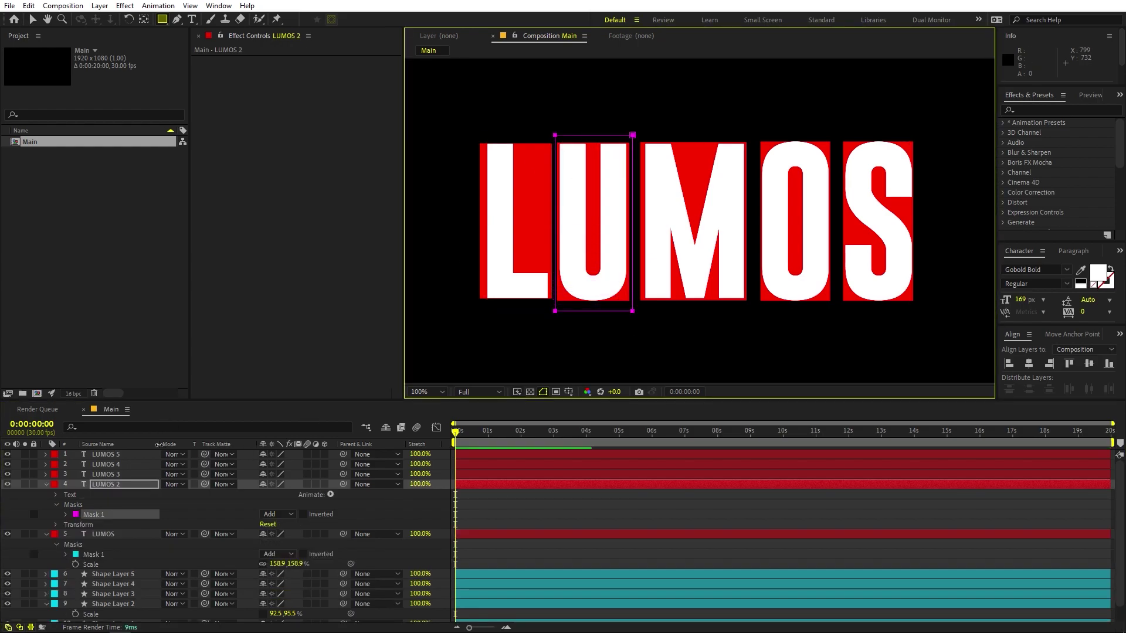
click(107, 474)
drag(636, 135, 749, 317)
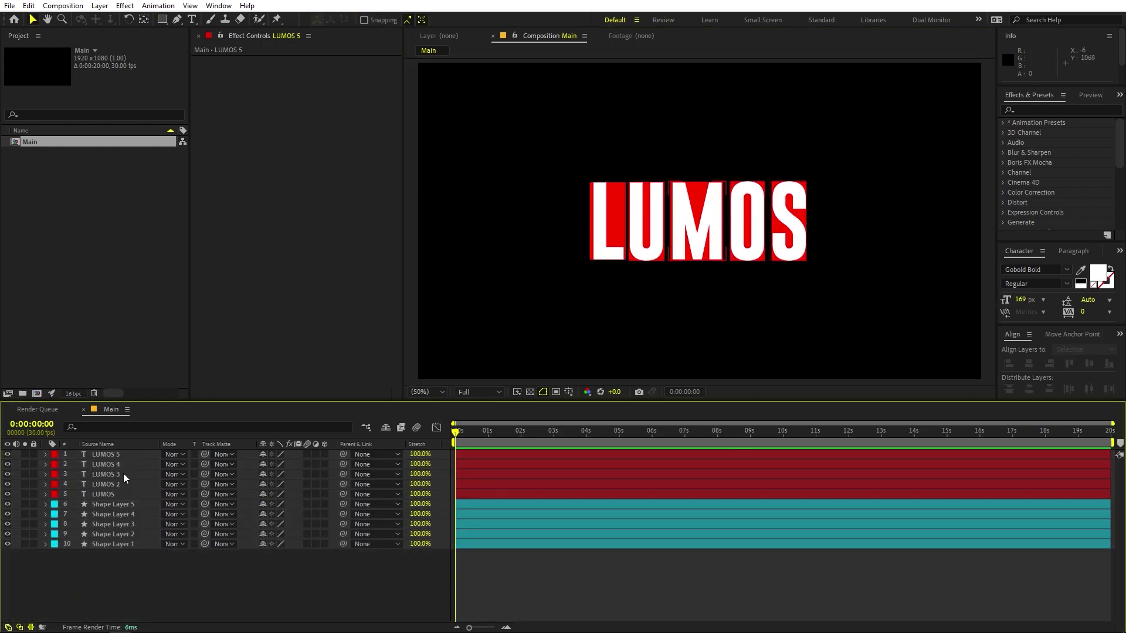
Center the anchor points of all five LUMOS text layers on their masked letters, and check the anchor points of the rectangles.
click(123, 455)
click(119, 474)
click(111, 484)
click(107, 494)
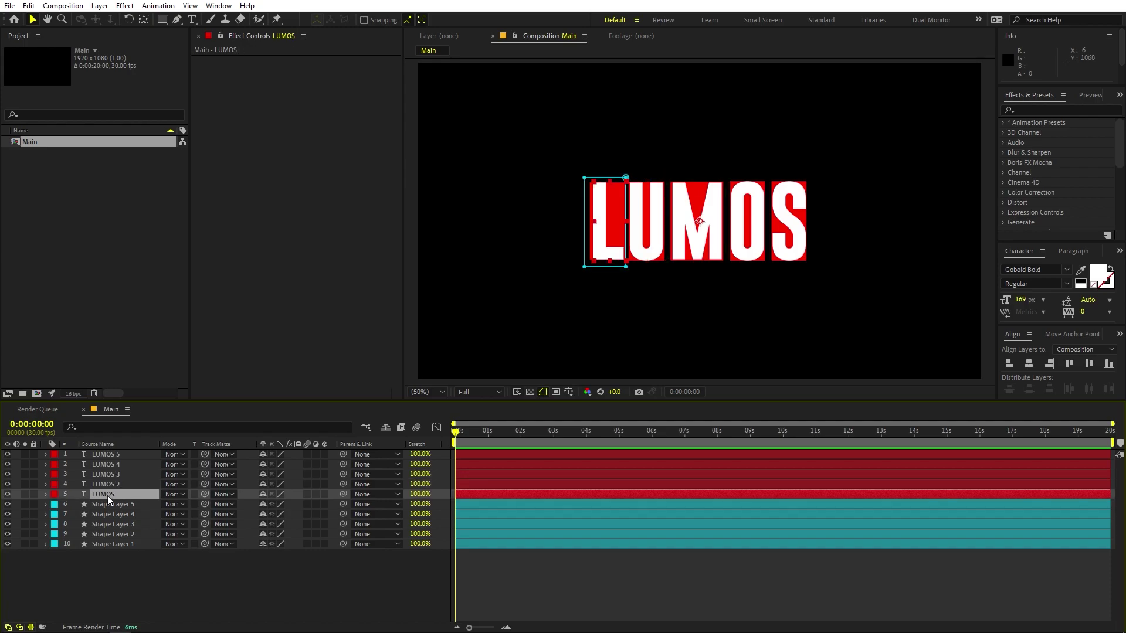
shift+click(108, 456)
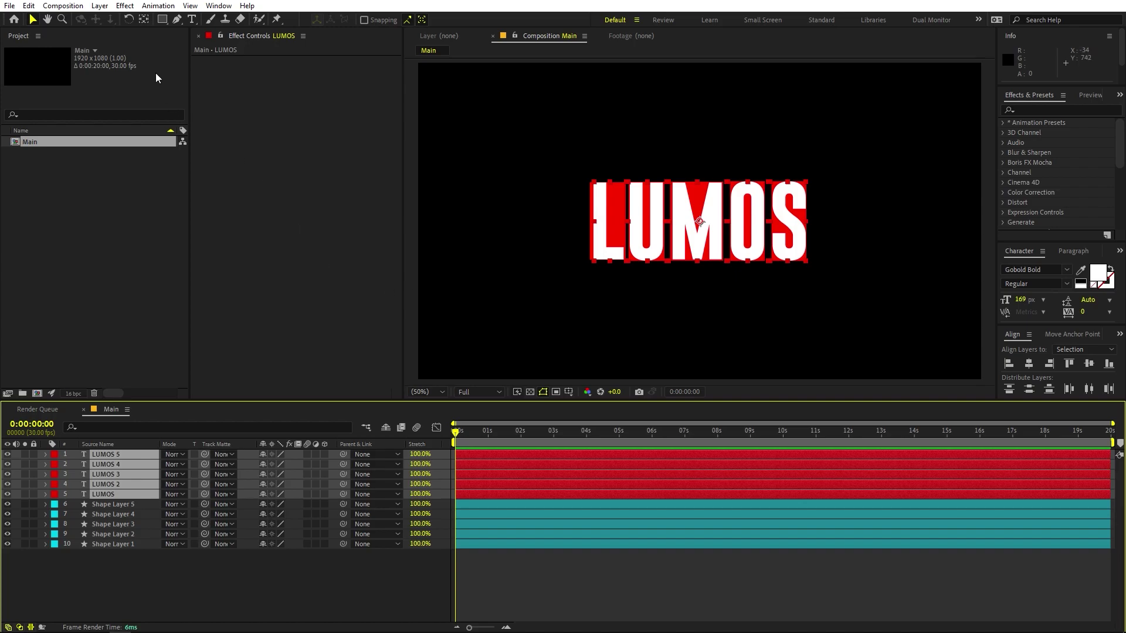
click(144, 19)
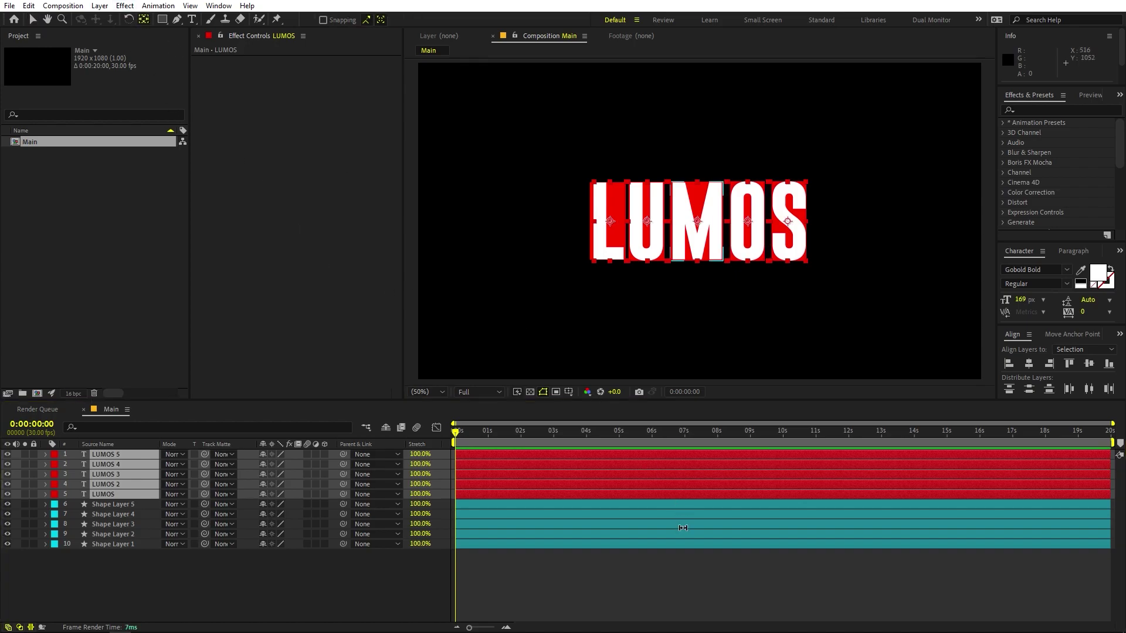
click(645, 563)
click(136, 503)
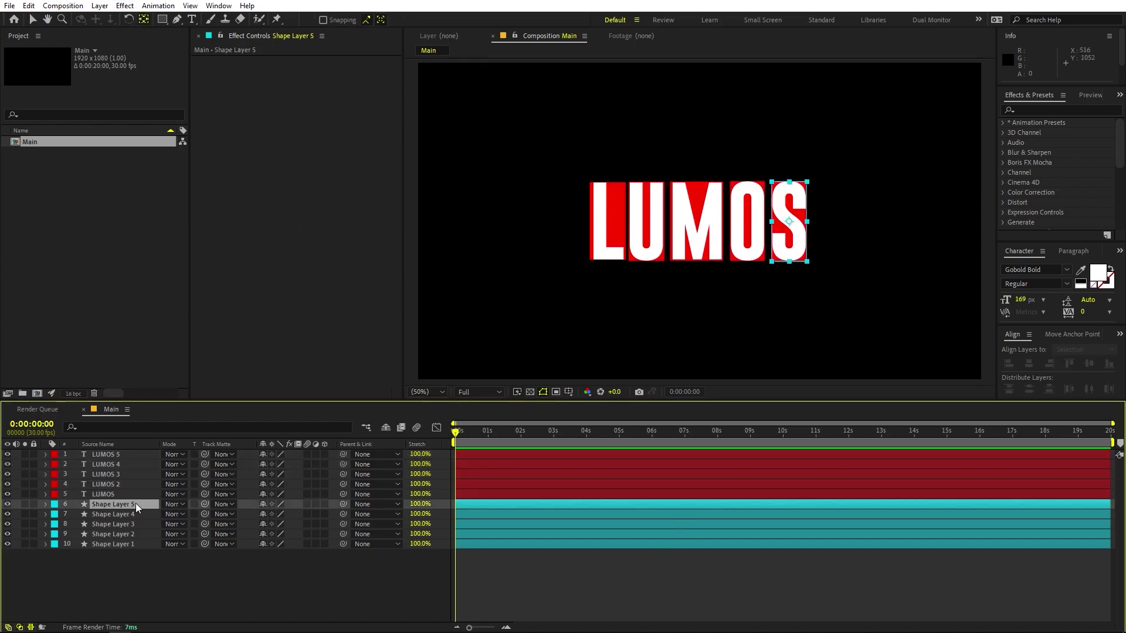
click(121, 541)
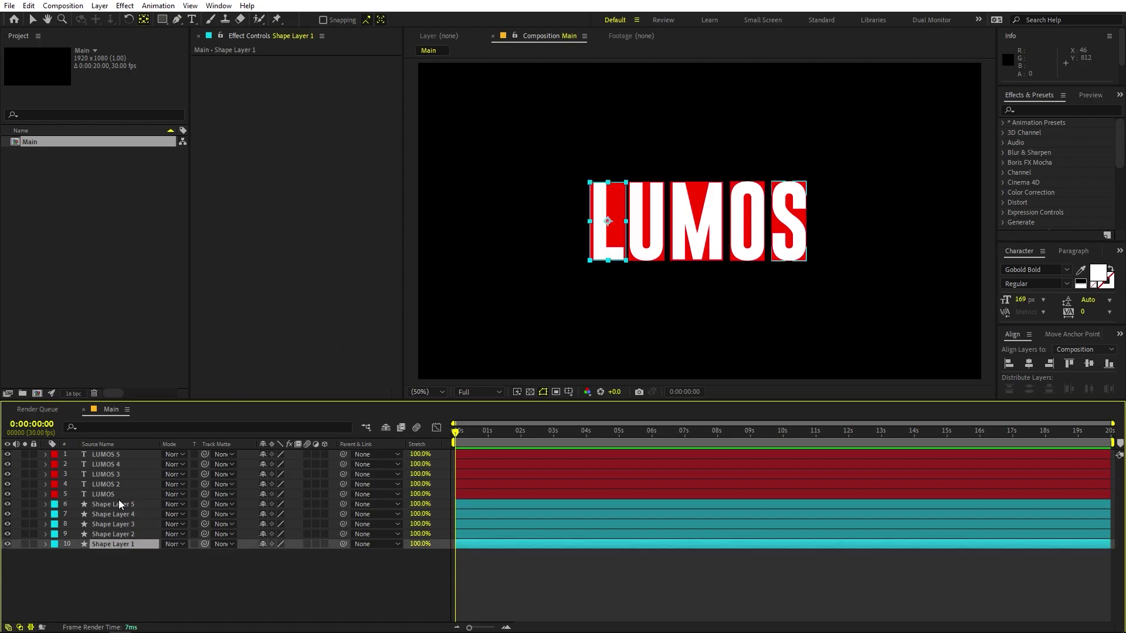
Reorder the layers so each LUMOS text layer sits directly below the shape layer of its own letter.
click(105, 494)
drag(104, 493, 132, 595)
click(107, 535)
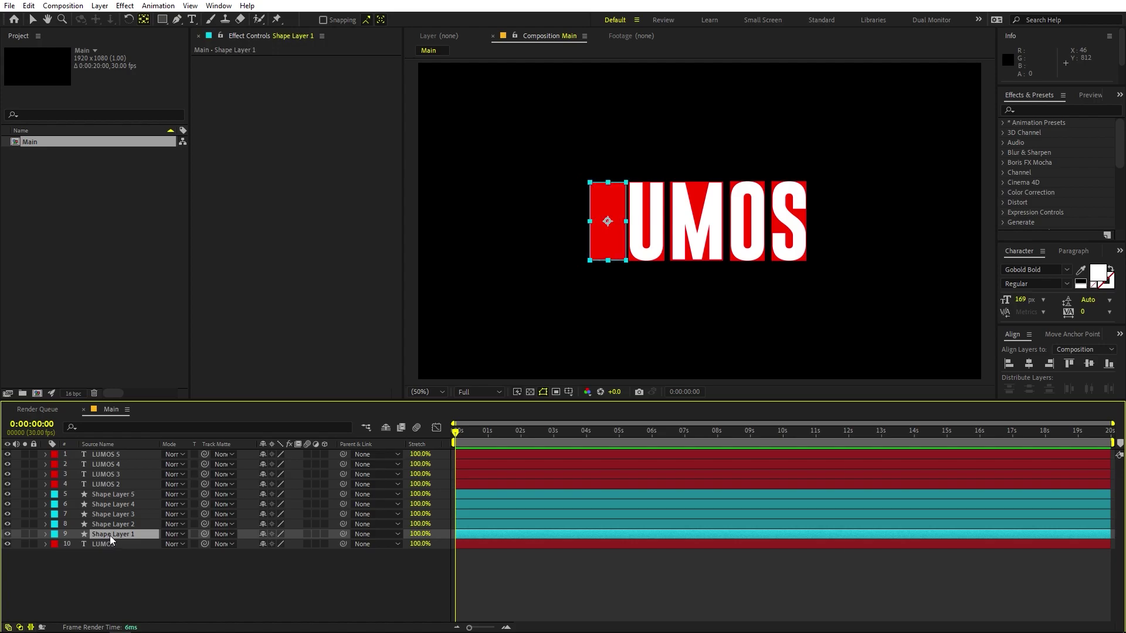
click(112, 523)
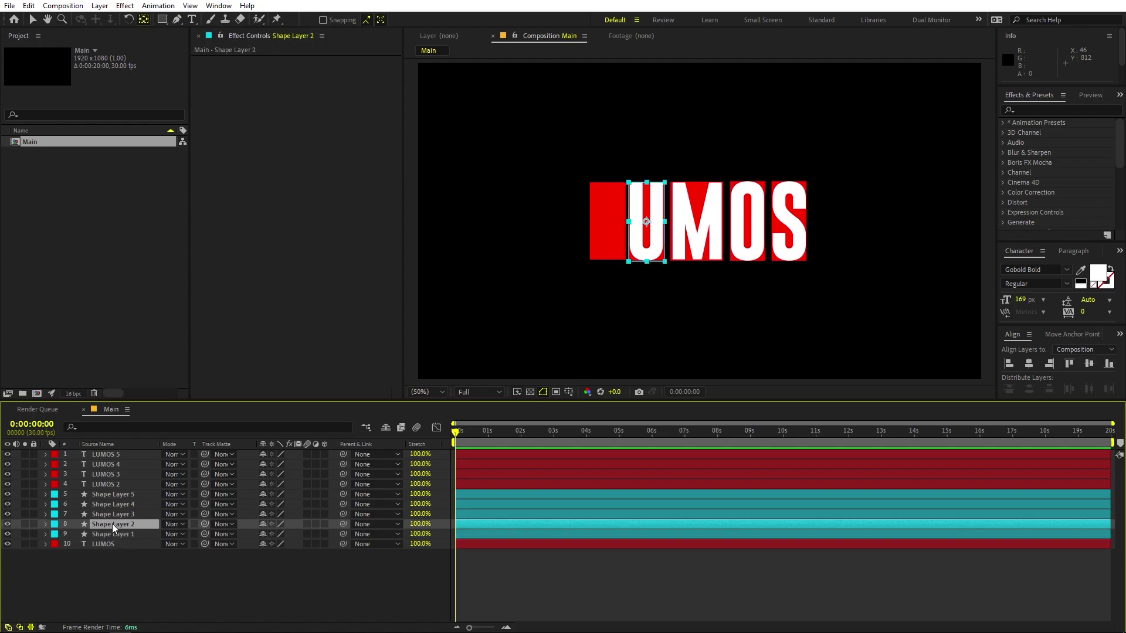
drag(101, 482, 115, 523)
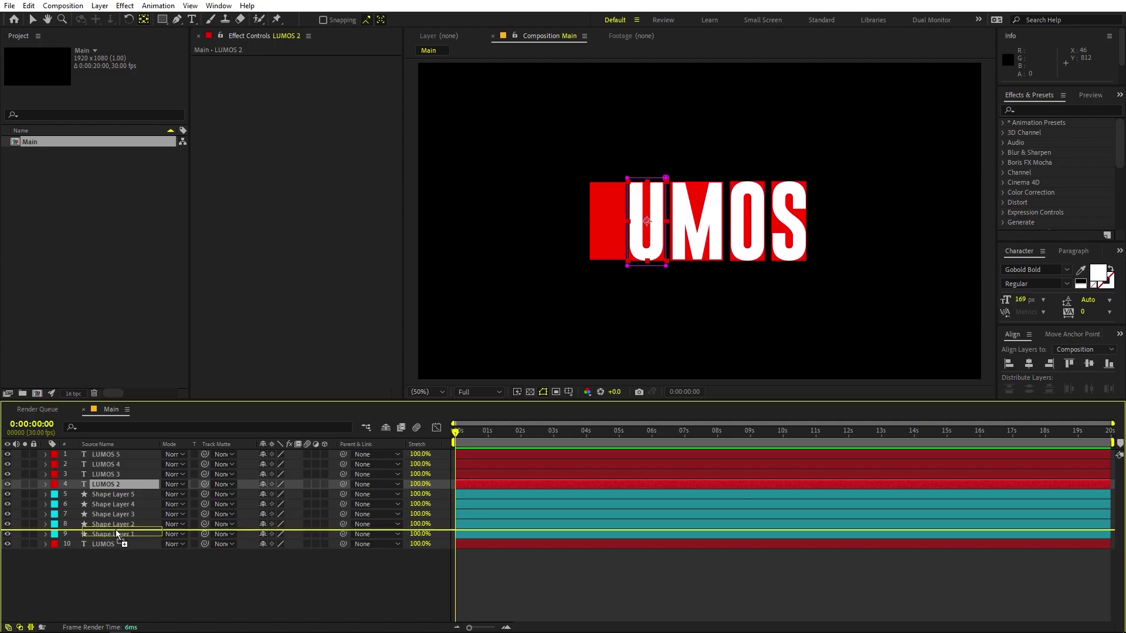
click(115, 466)
drag(115, 472, 119, 505)
mouse_move(117, 466)
mouse_down()
mouse_move(119, 491)
mouse_move(121, 471)
mouse_up()
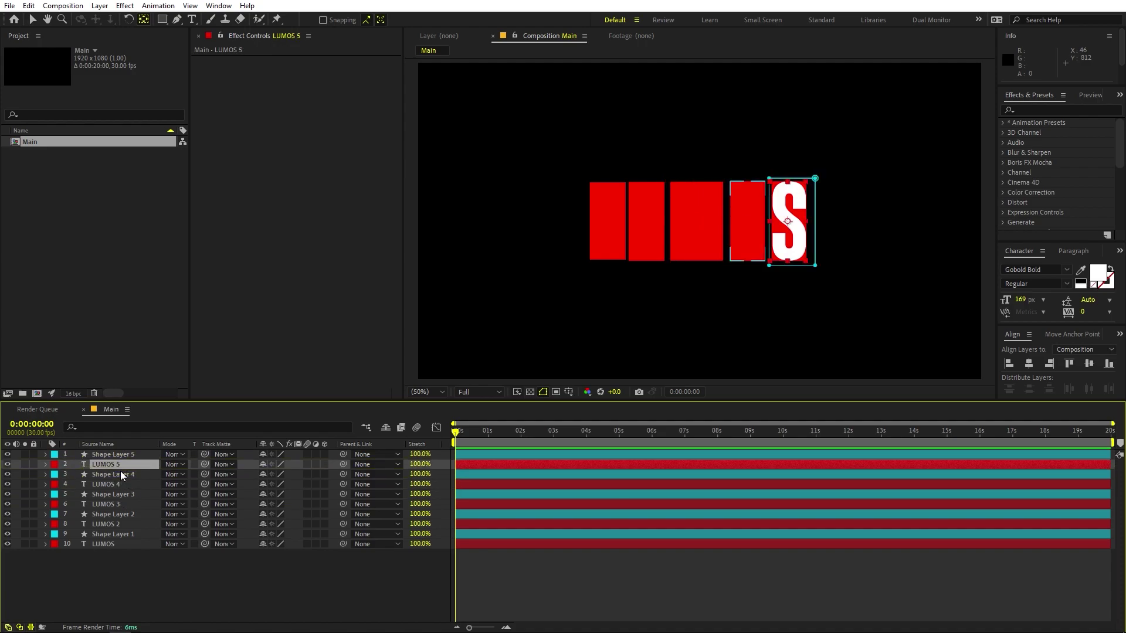
click(833, 370)
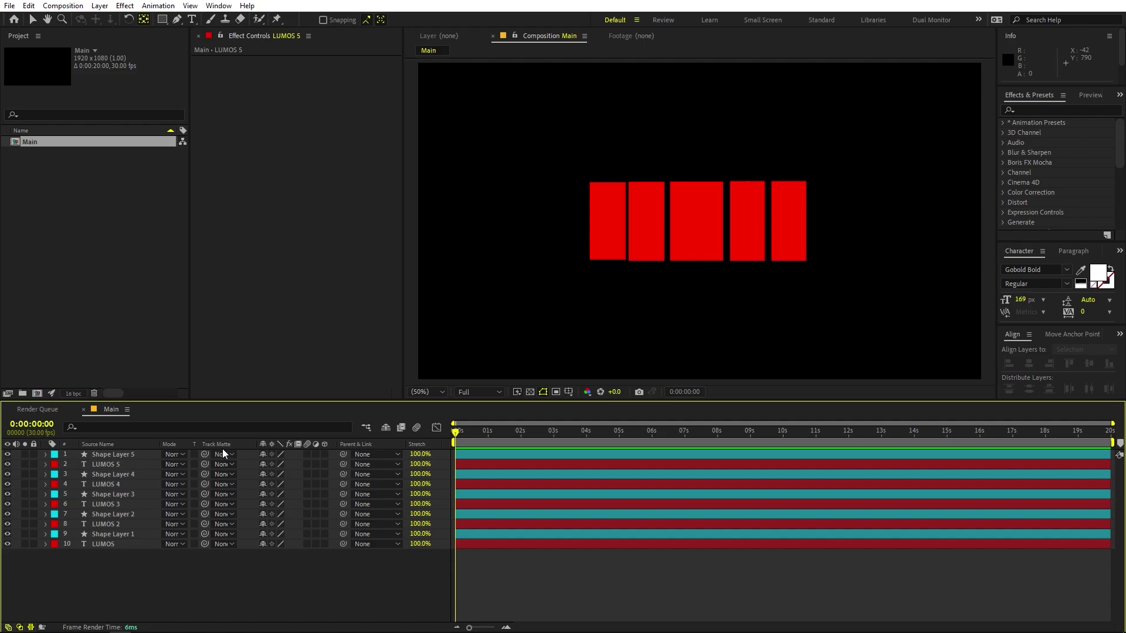
click(113, 463)
click(219, 462)
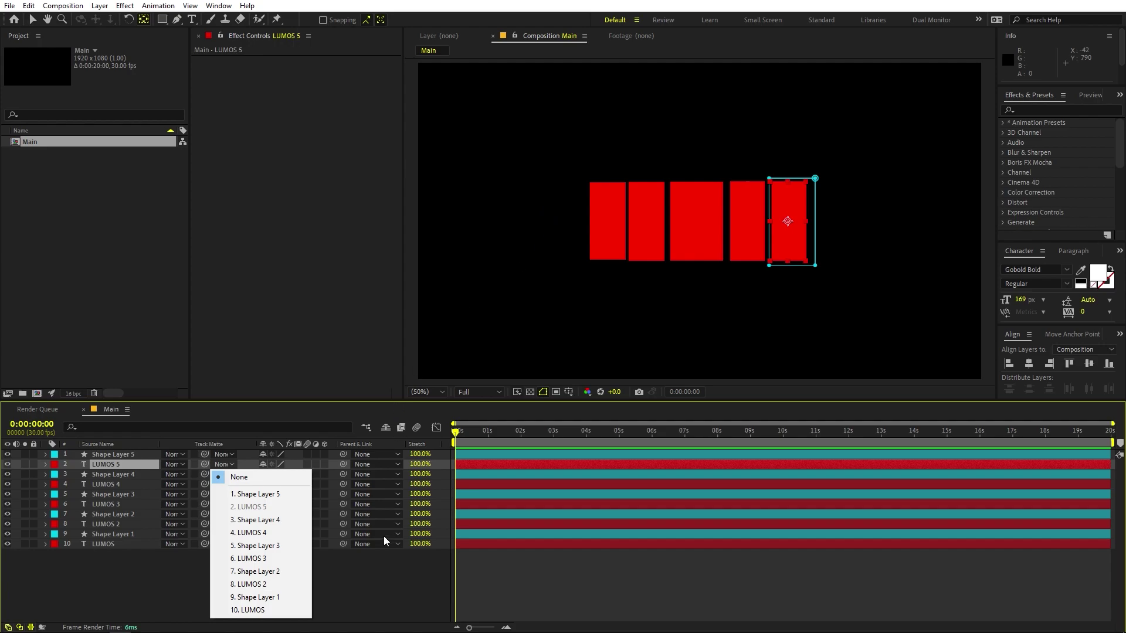
click(357, 599)
Set the shape layer directly above each of the five LUMOS text layers as that text layer's track matte.
click(115, 464)
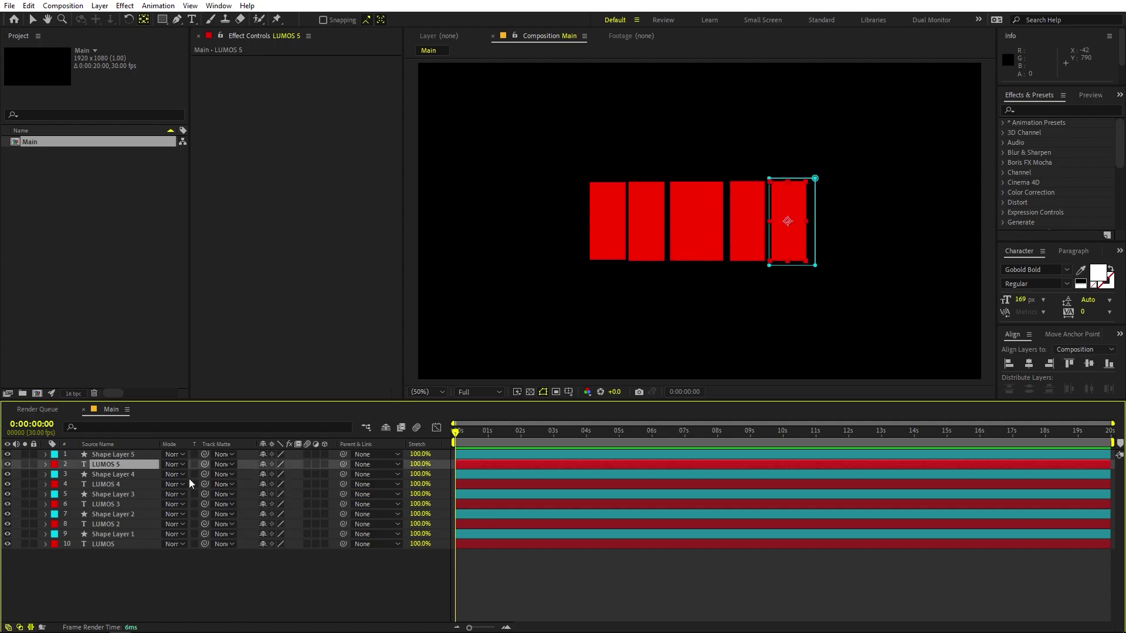
drag(204, 464, 109, 456)
click(109, 482)
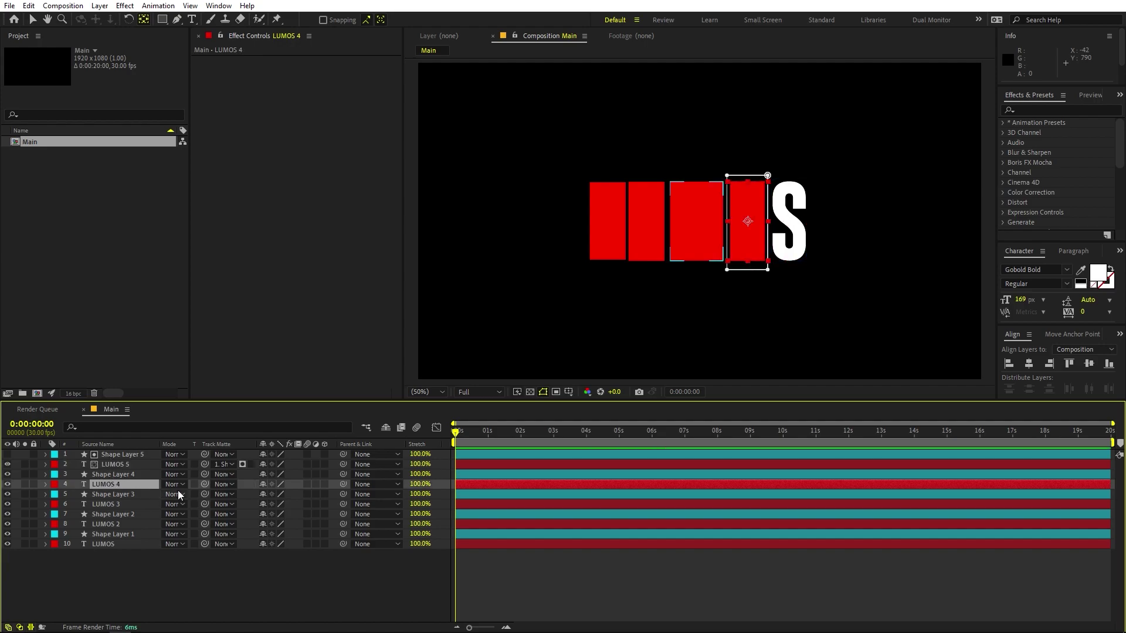
drag(205, 484, 117, 473)
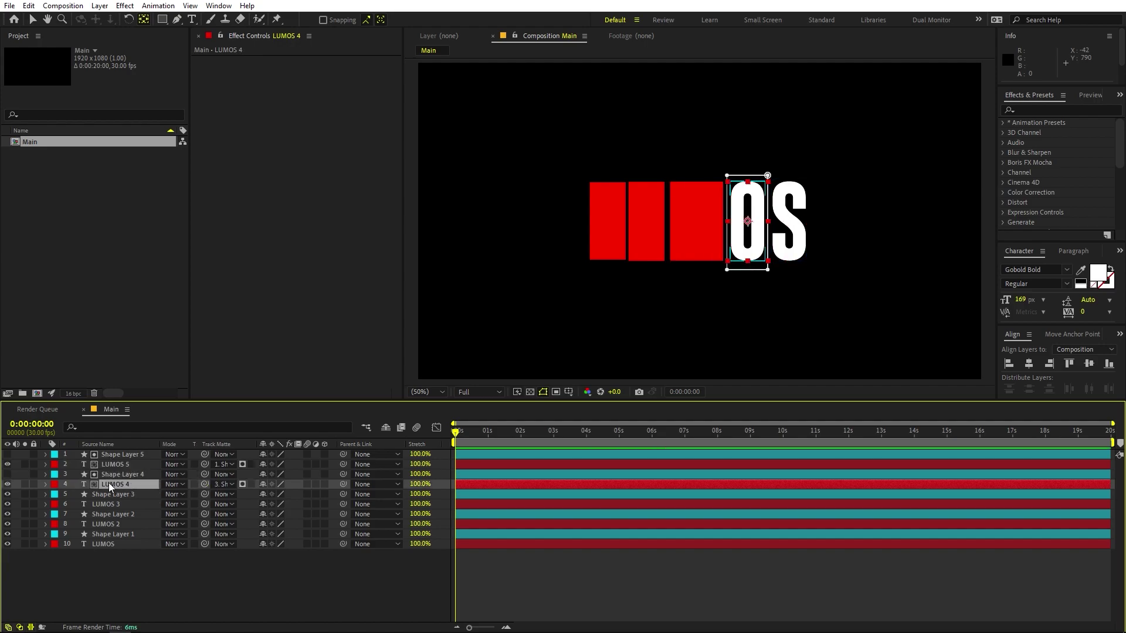
click(121, 504)
drag(205, 504, 111, 495)
click(118, 524)
drag(205, 524, 110, 515)
click(139, 544)
drag(204, 544, 113, 534)
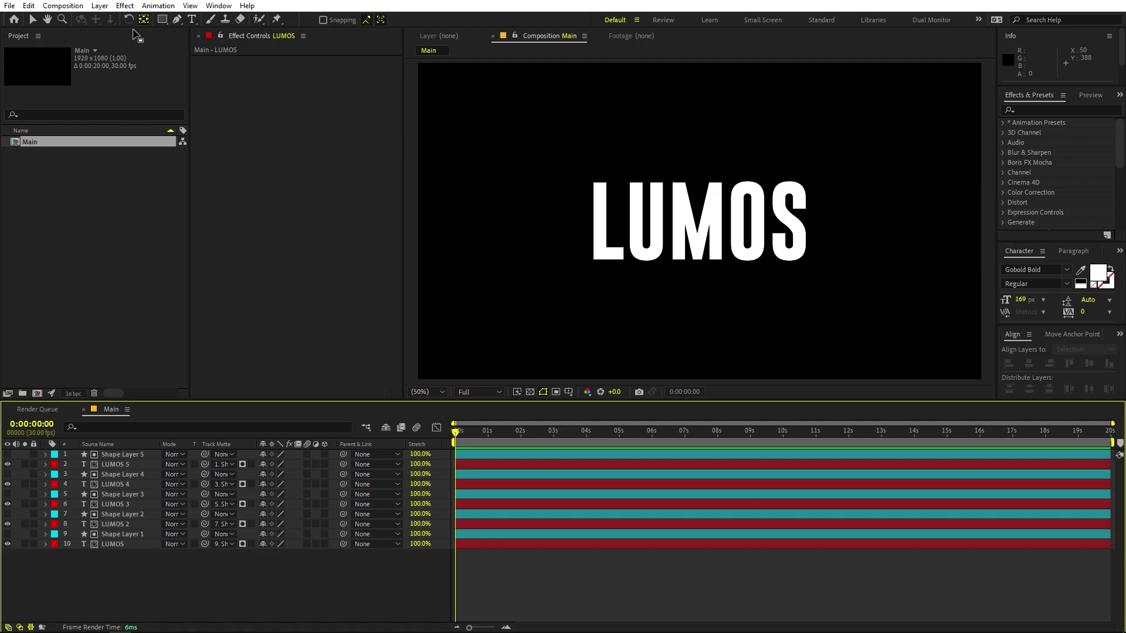
Find the CC RepeTile effect and apply it to the LUMOS text layer that holds the letter L.
click(115, 546)
click(1033, 111)
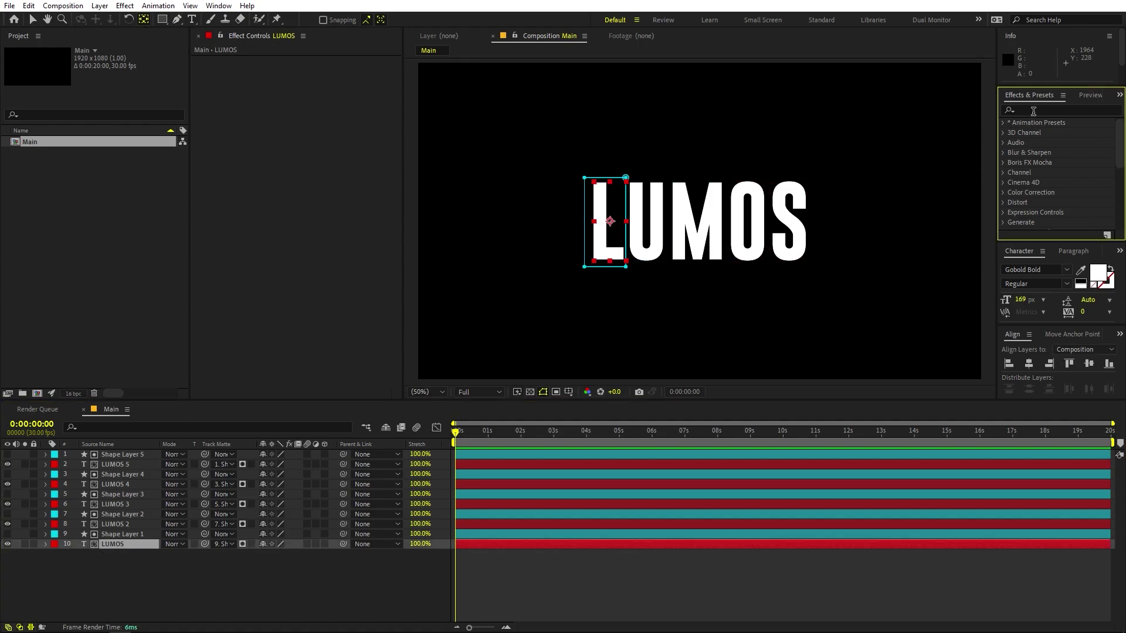
click(1046, 110)
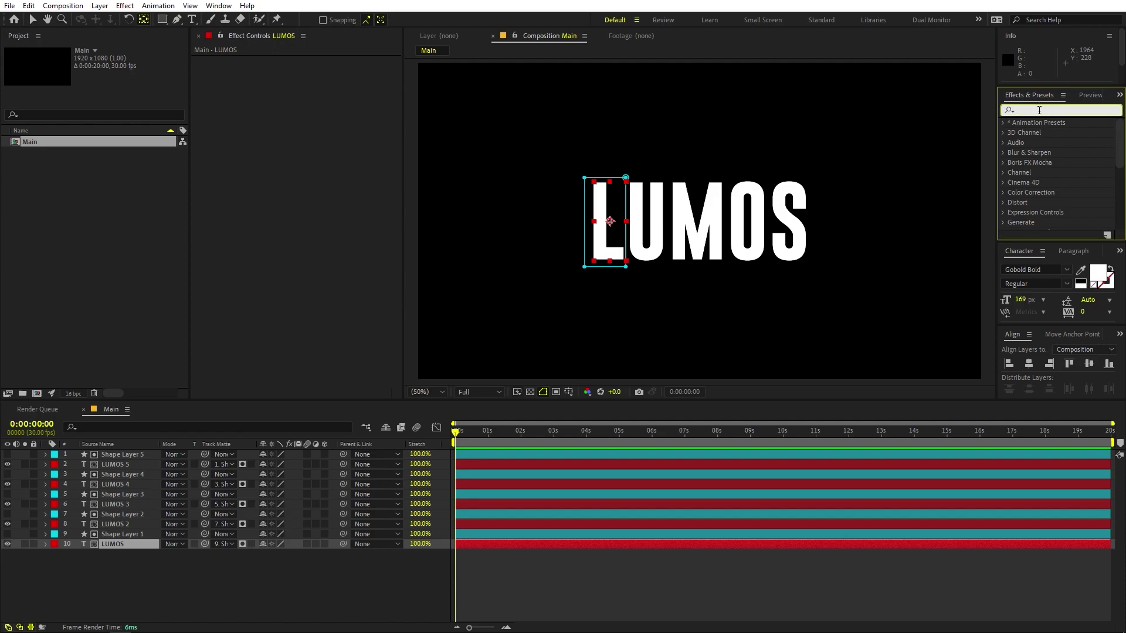
text(cc re)
drag(1054, 133, 143, 547)
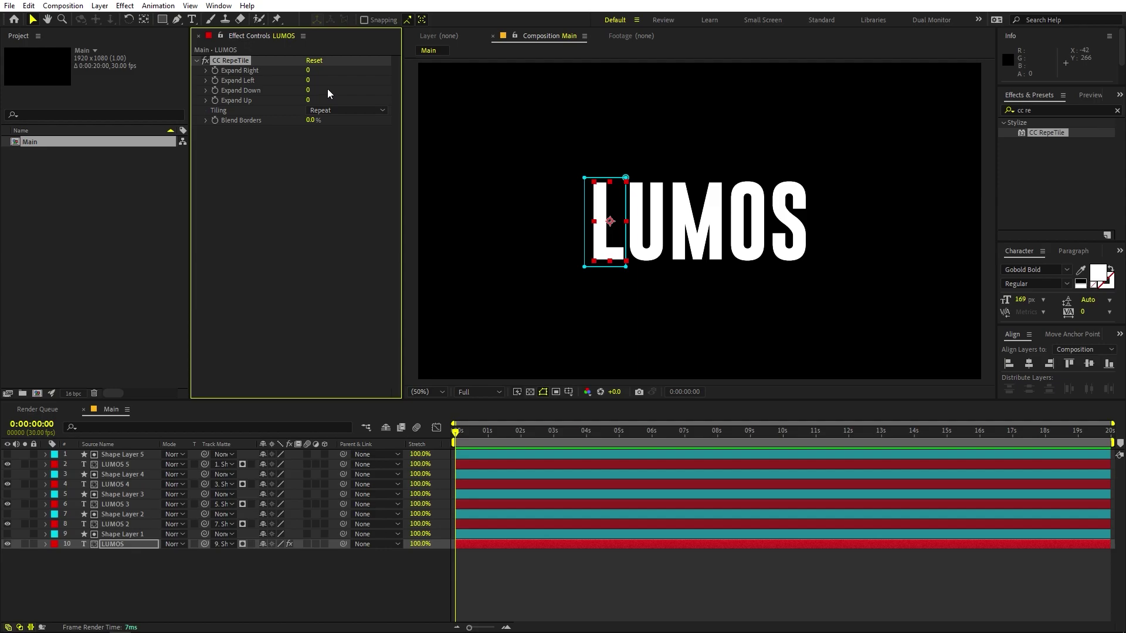
Set Expand Down and Expand Up of the letter L's CC RepeTile effect to 2000.
click(307, 91)
text(2000)
key(Tab)
click(279, 219)
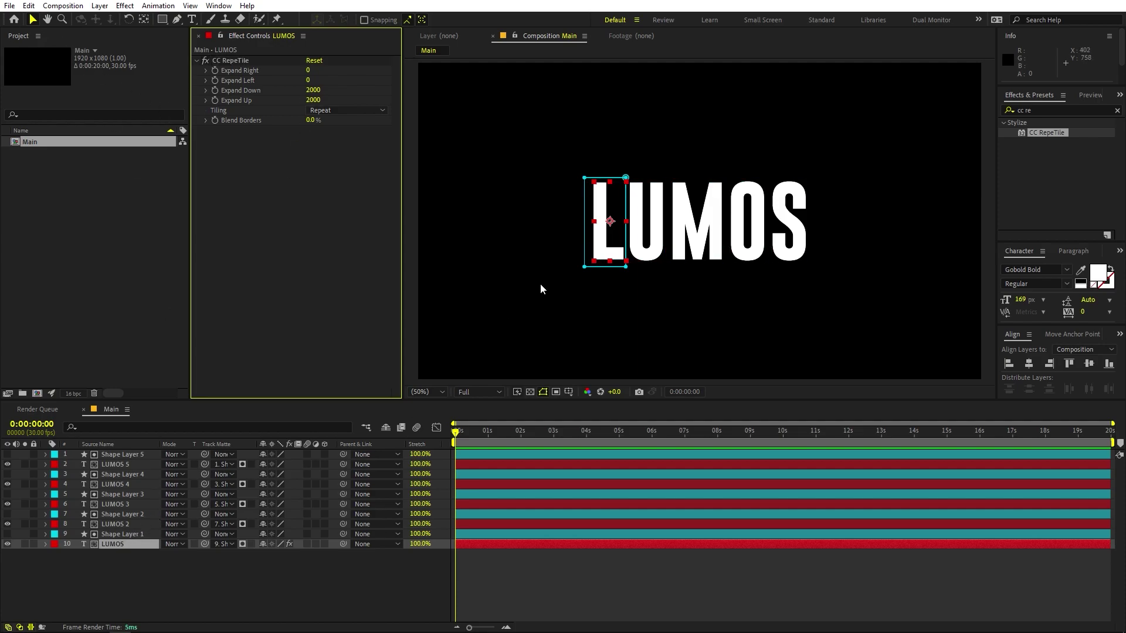
Move the letter L layer vertically to test the tiling inside its matte, and undo the move.
drag(607, 238, 600, 421)
drag(595, 479, 632, 172)
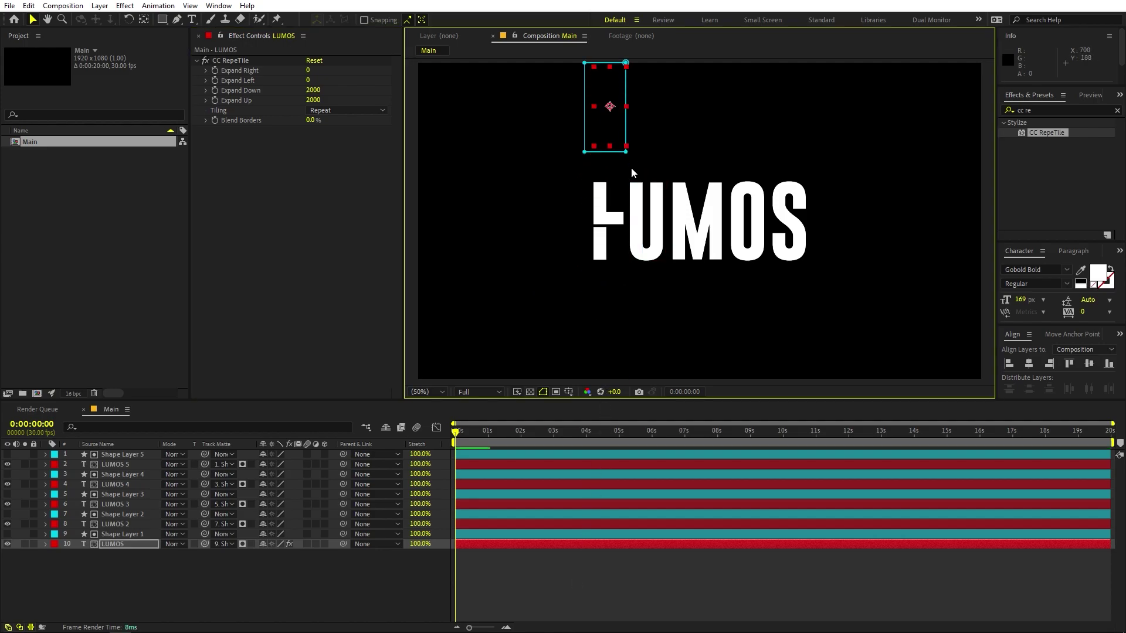
key(ctrl+z)
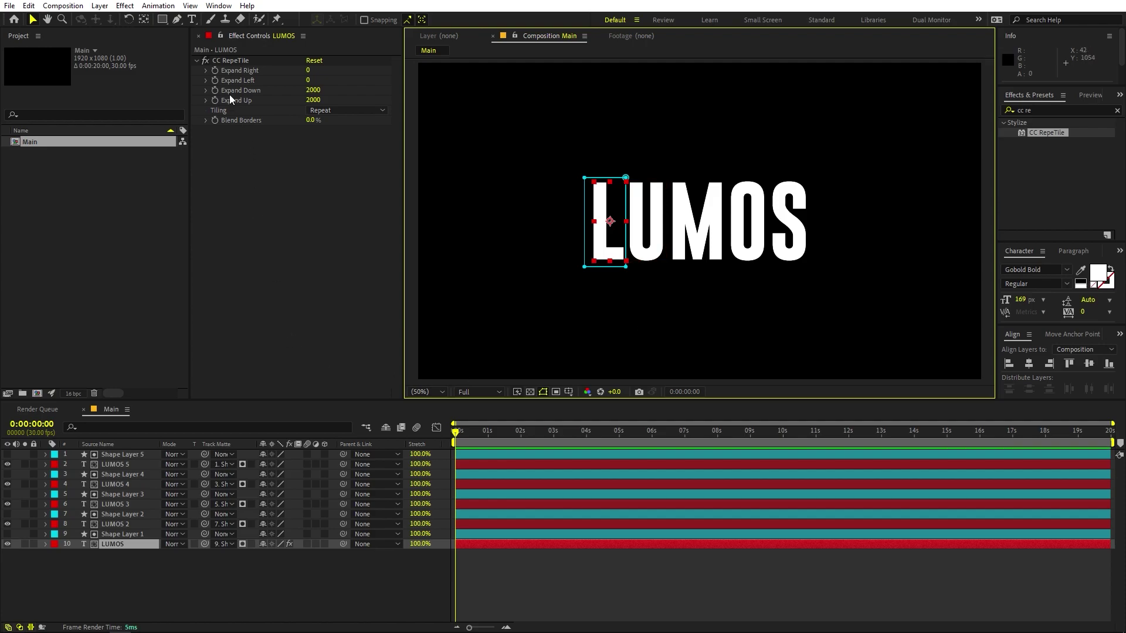
Copy the letter L's CC RepeTile effect to the U, M, O and S text layers.
click(237, 59)
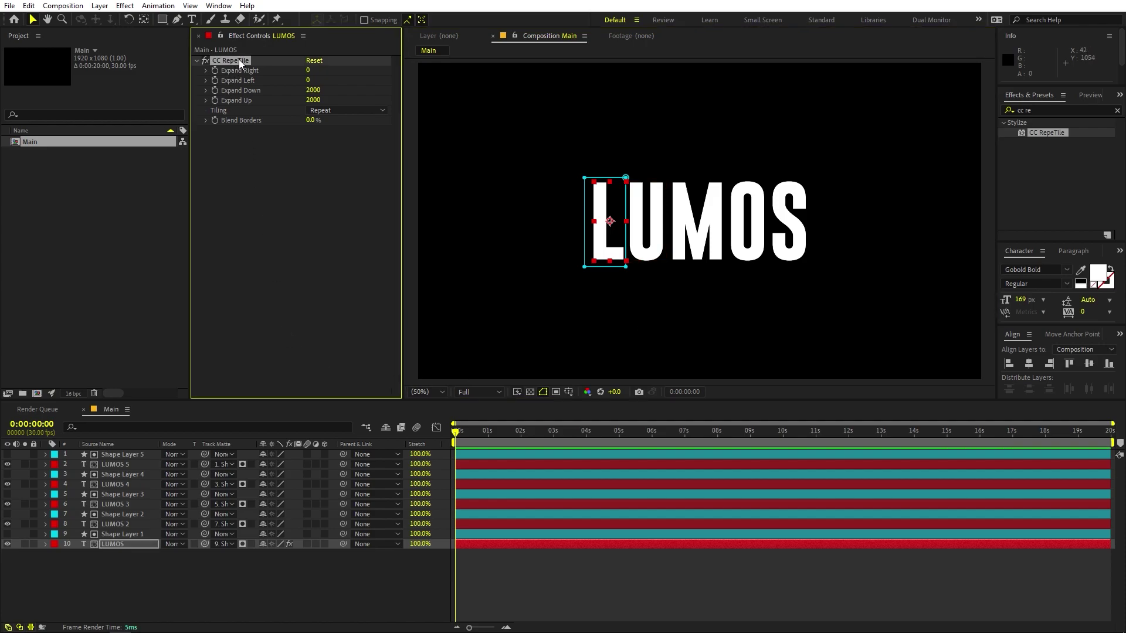
click(111, 525)
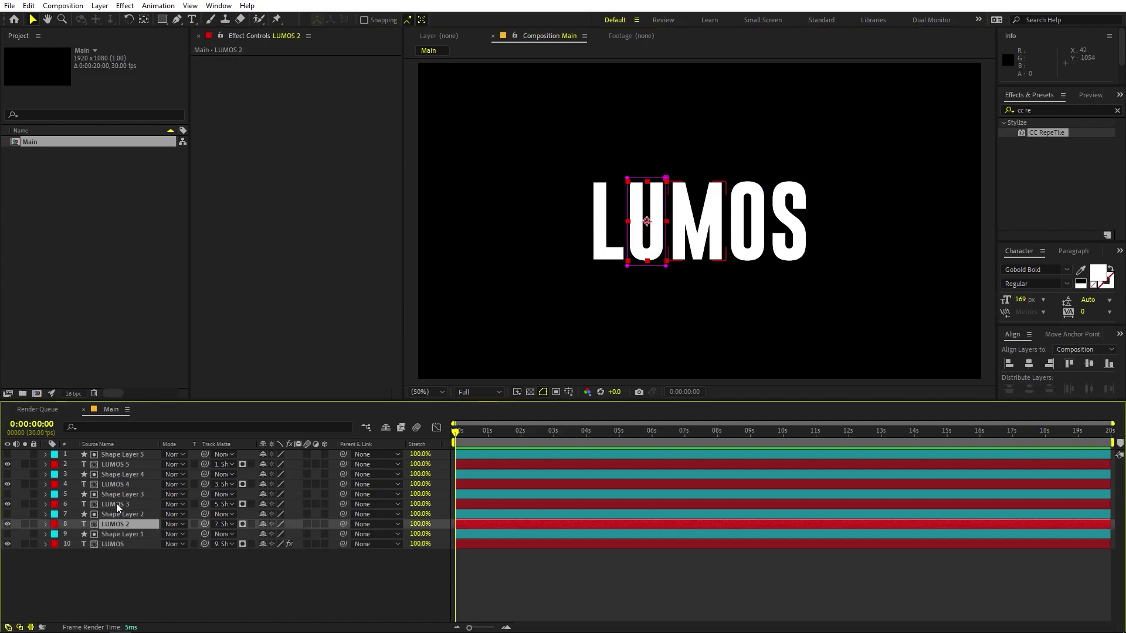
ctrl+click(117, 503)
ctrl+click(118, 483)
ctrl+click(122, 464)
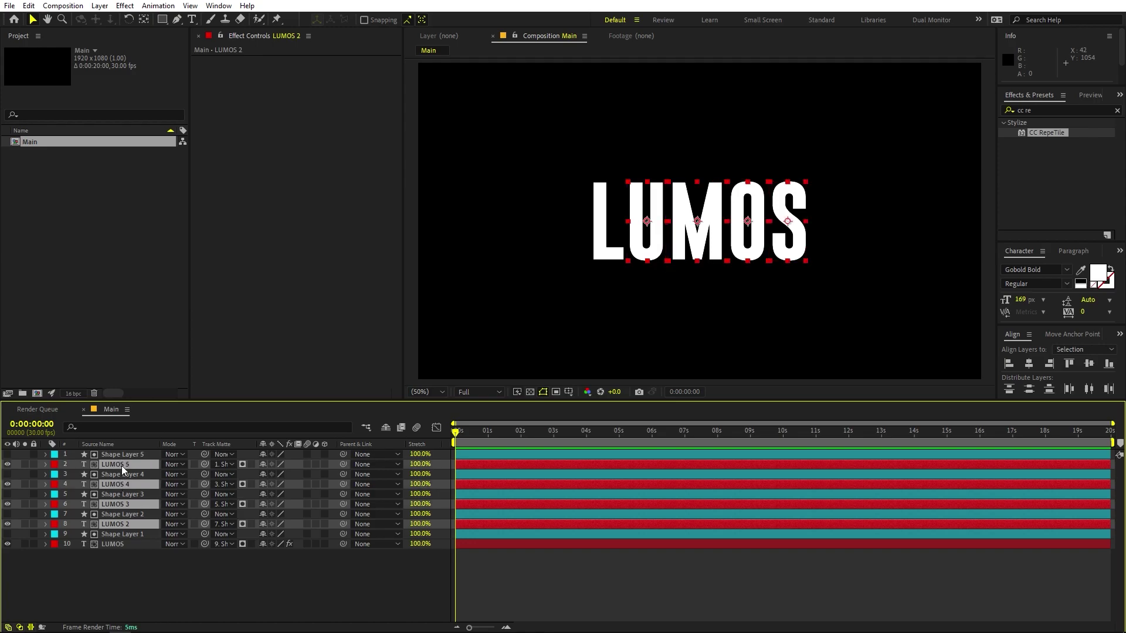
key(ctrl+v)
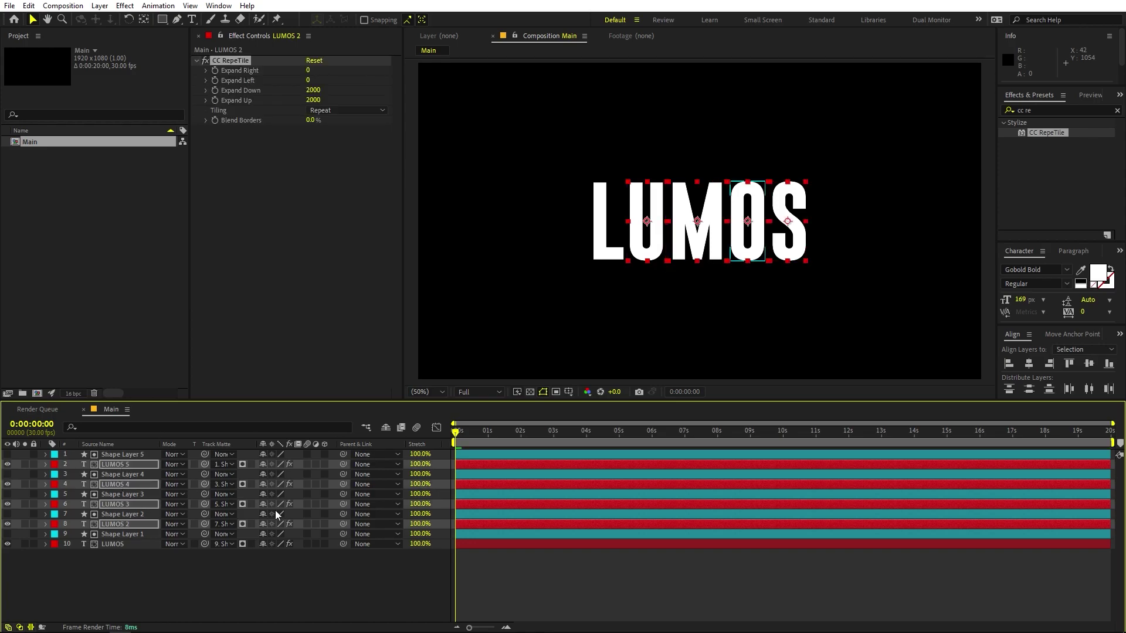
click(582, 580)
click(656, 252)
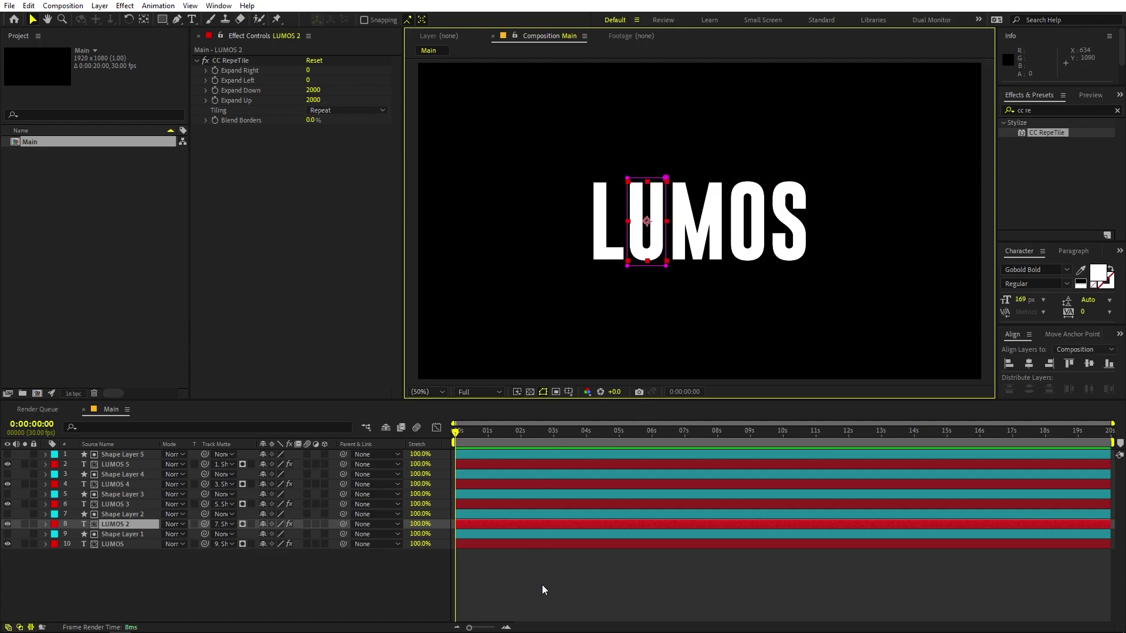
Select all red-labelled LUMOS text layers, reveal their Position properties and keyframe them at 0:00:04:01.
click(55, 464)
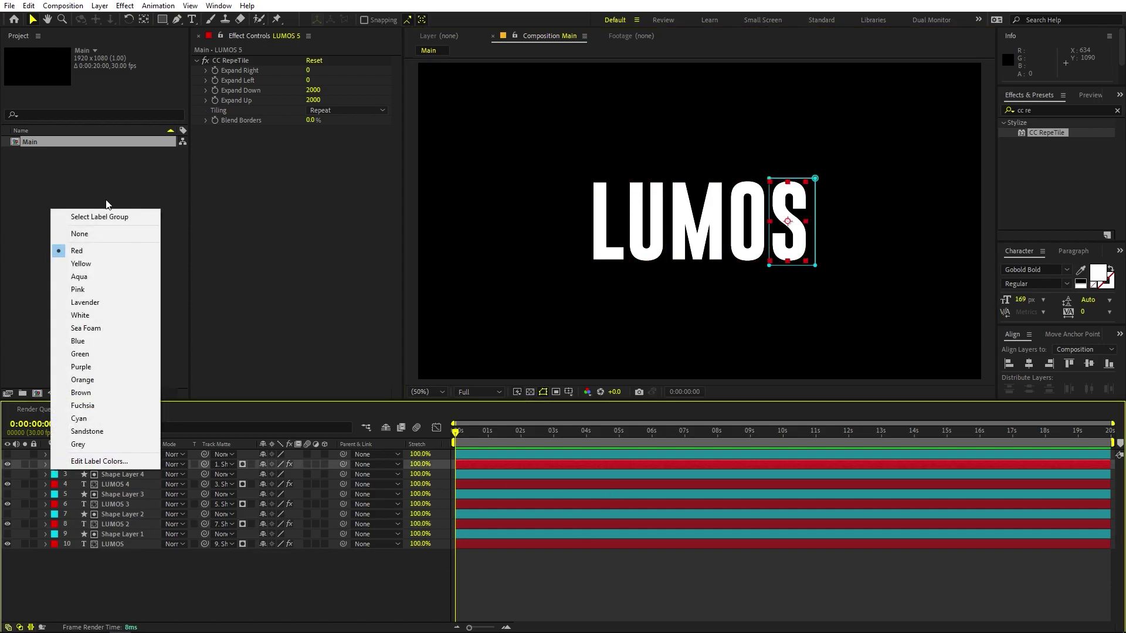
click(100, 217)
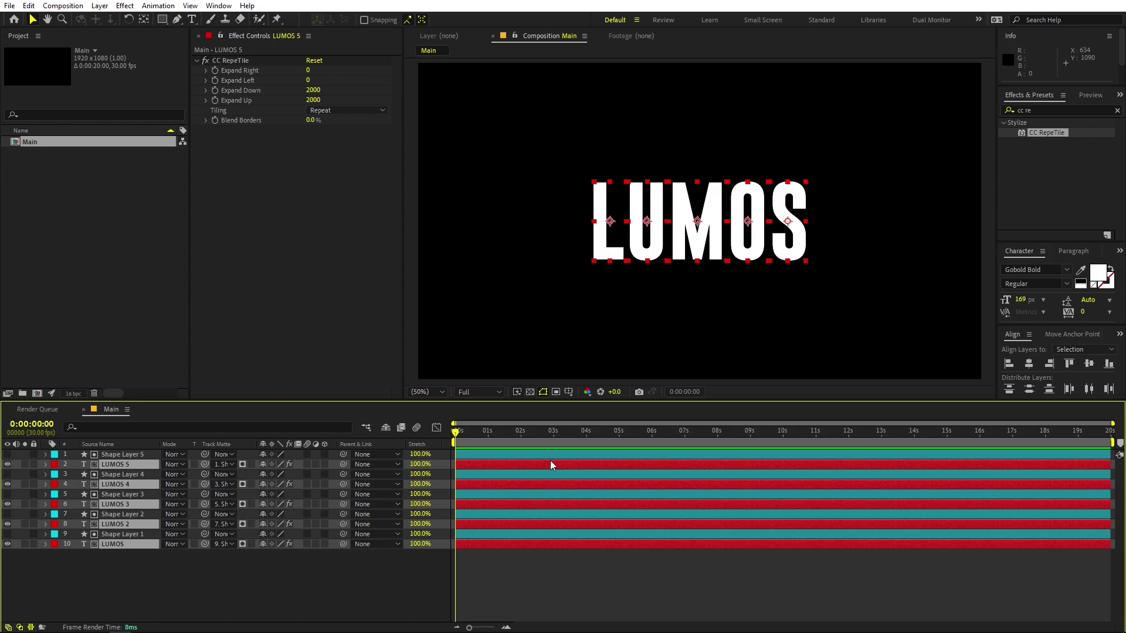
key(p)
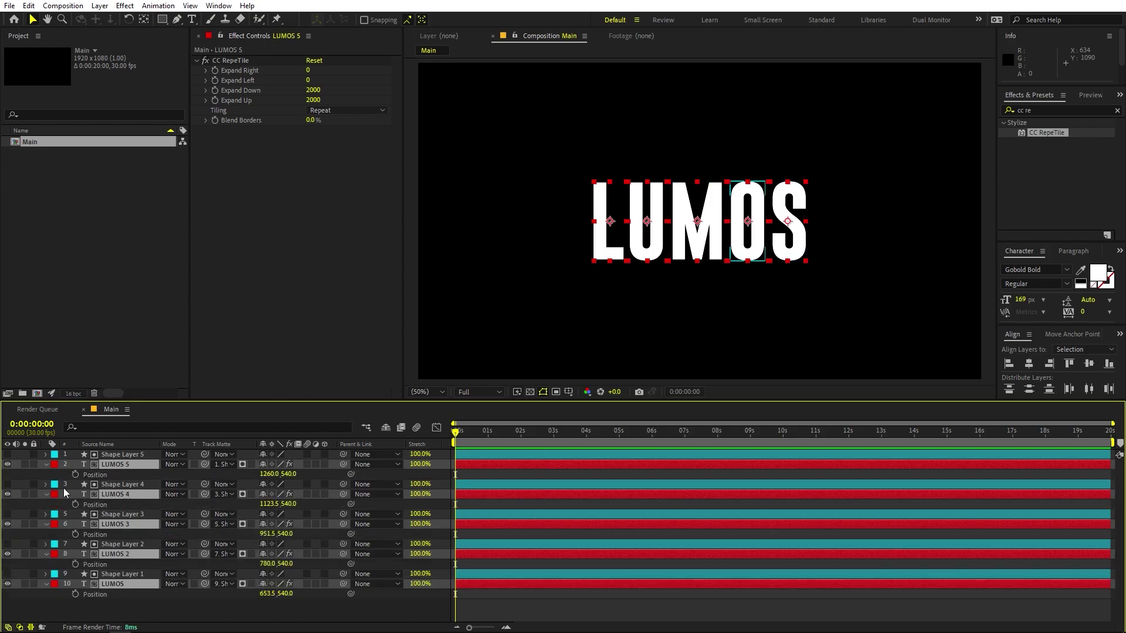
drag(470, 441, 587, 437)
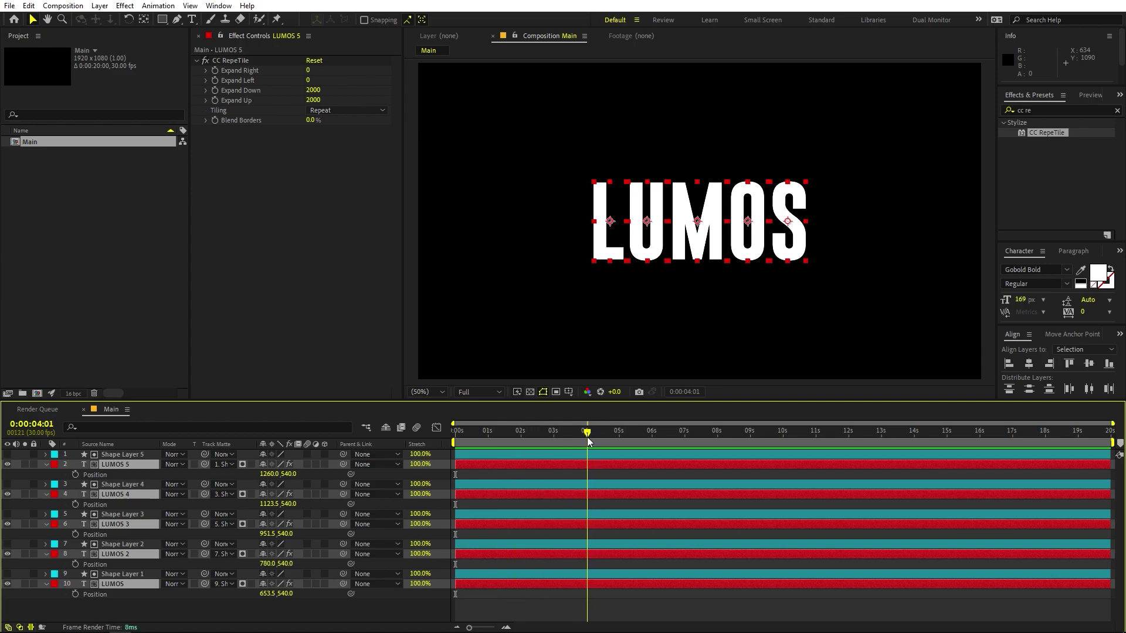
click(75, 473)
At 0:00:00:00, keyframe the letter L's Y position at -1919 and raise its CC RepeTile Expand Down to 2181.
drag(572, 438, 359, 448)
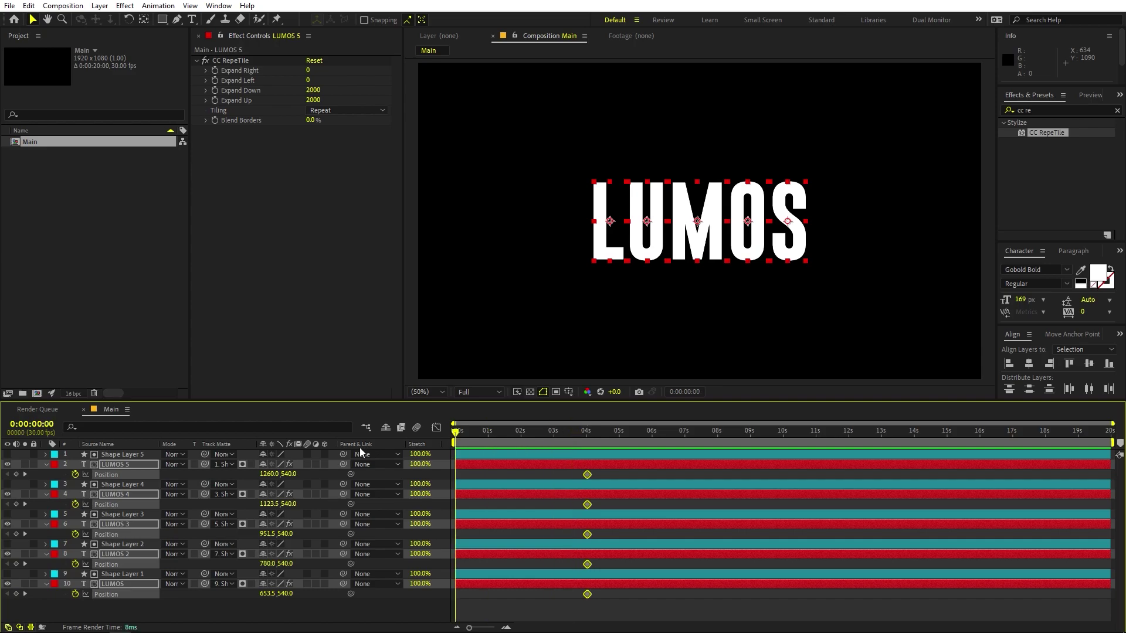
click(539, 607)
click(525, 583)
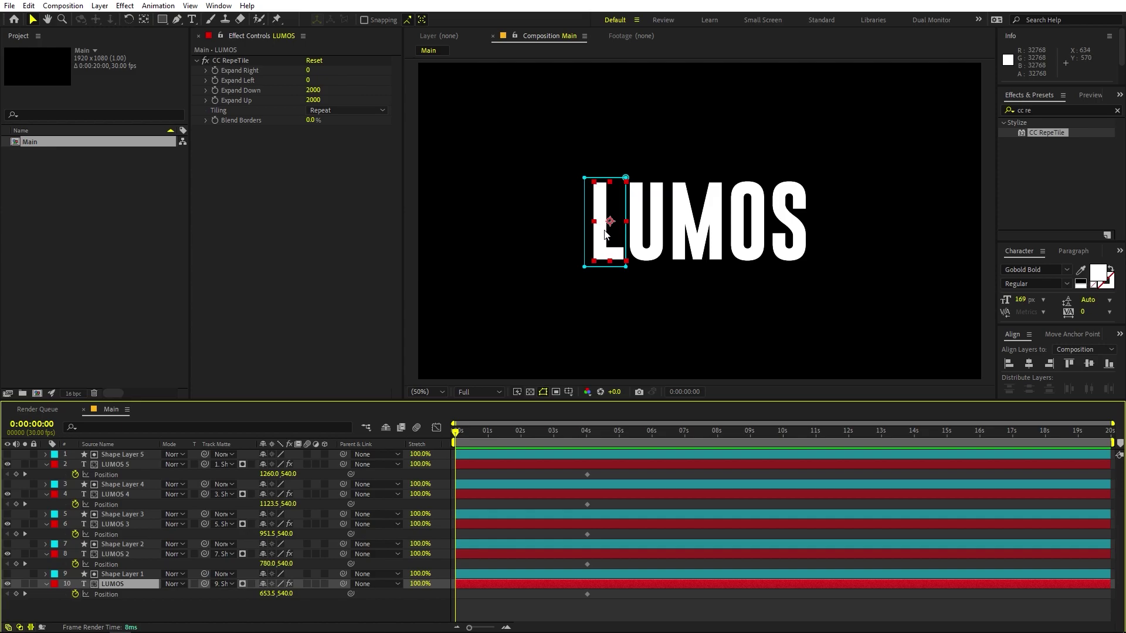
drag(607, 230, 625, 84)
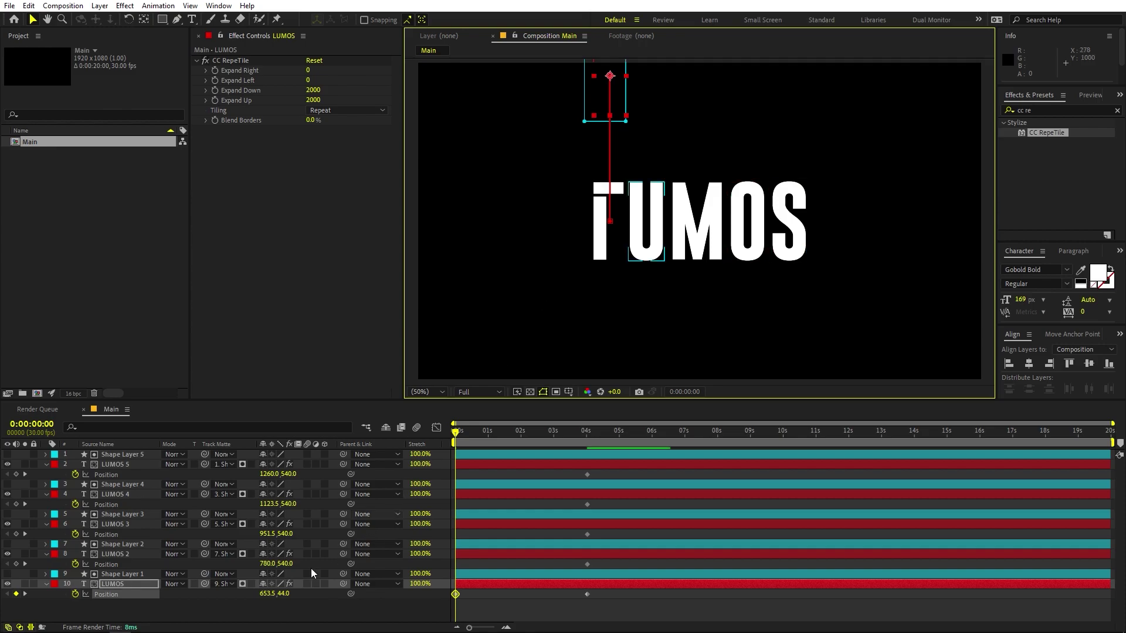
drag(287, 594, 50, 582)
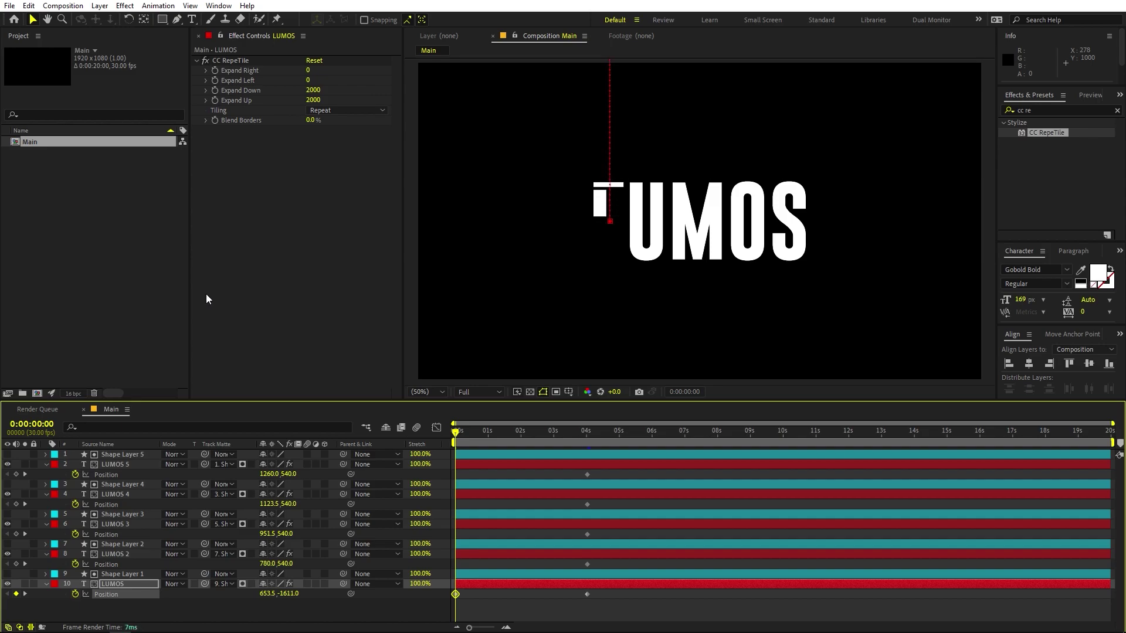
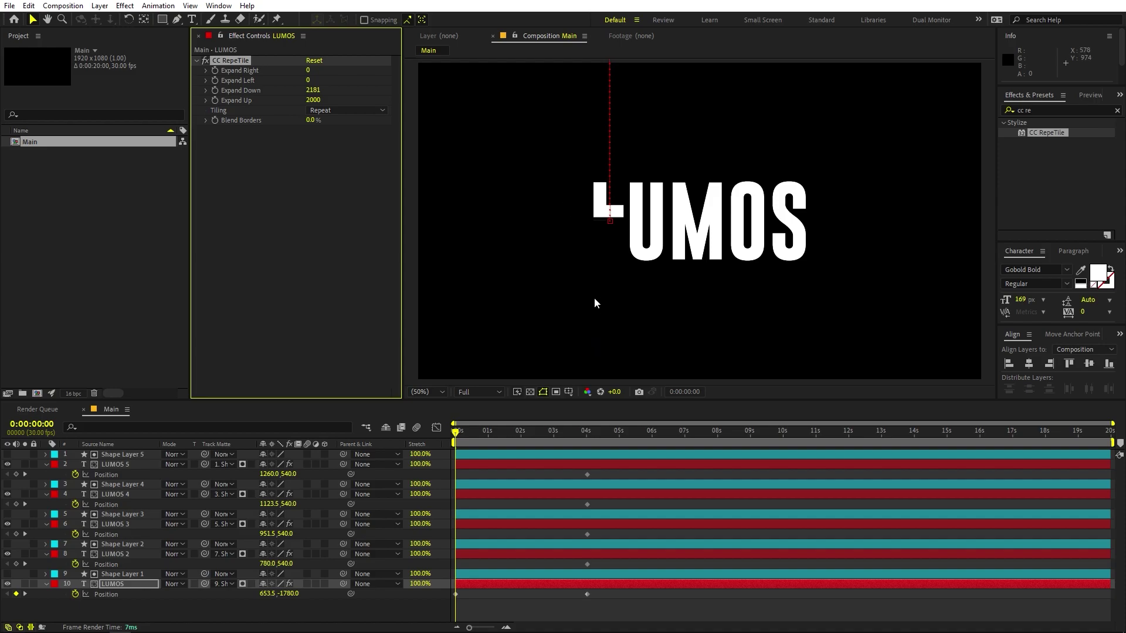
drag(282, 594, 205, 589)
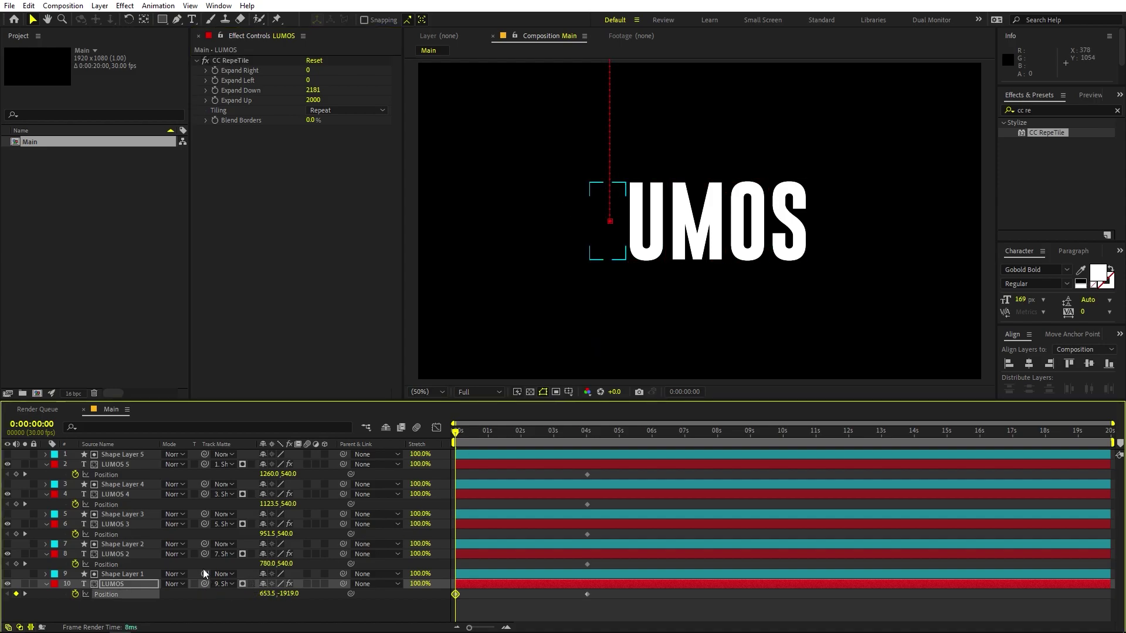
At 0:00:00:00, keyframe the letter U's Y position at 2996 and raise its CC RepeTile Expand Up to 2177.
click(121, 553)
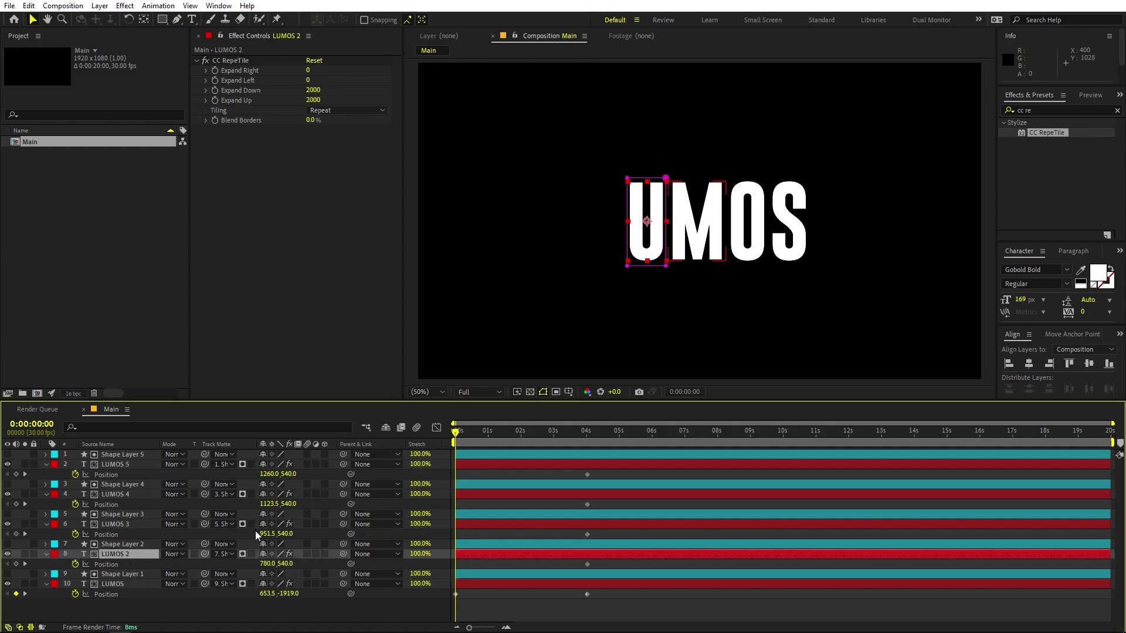
drag(284, 565, 1011, 615)
drag(289, 564, 808, 569)
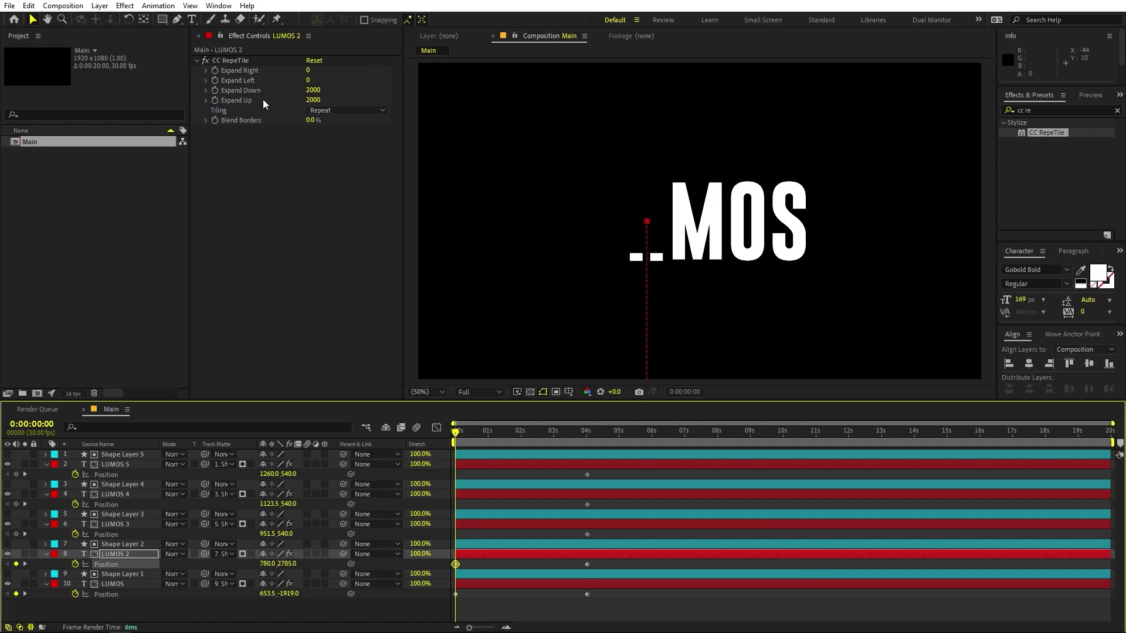
drag(309, 100, 348, 105)
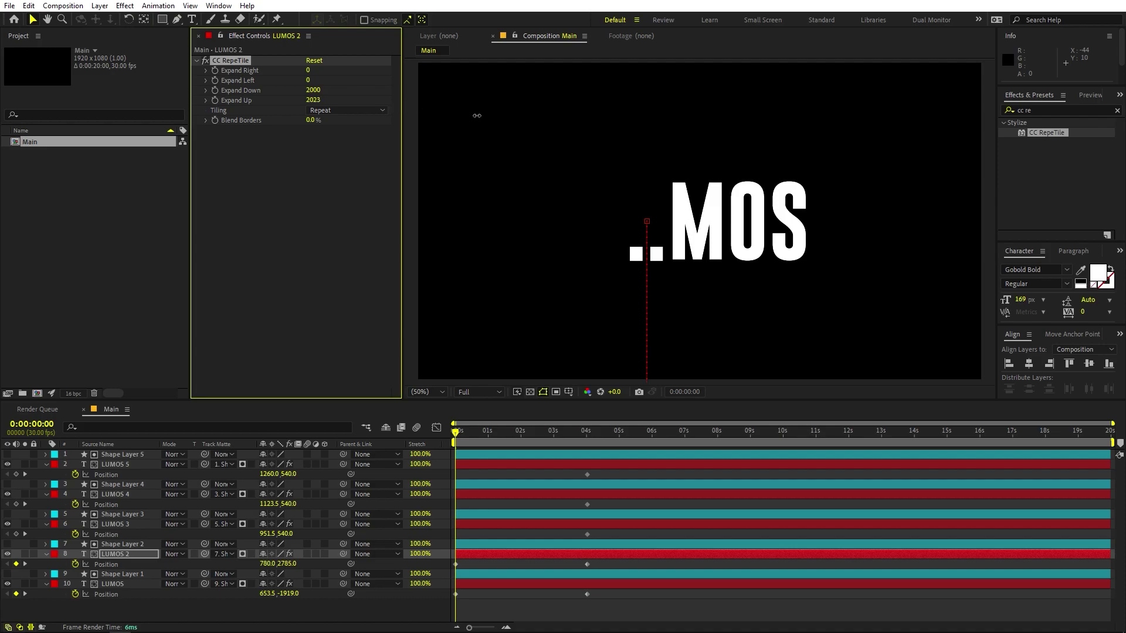
drag(476, 115, 821, 107)
drag(366, 103, 612, 114)
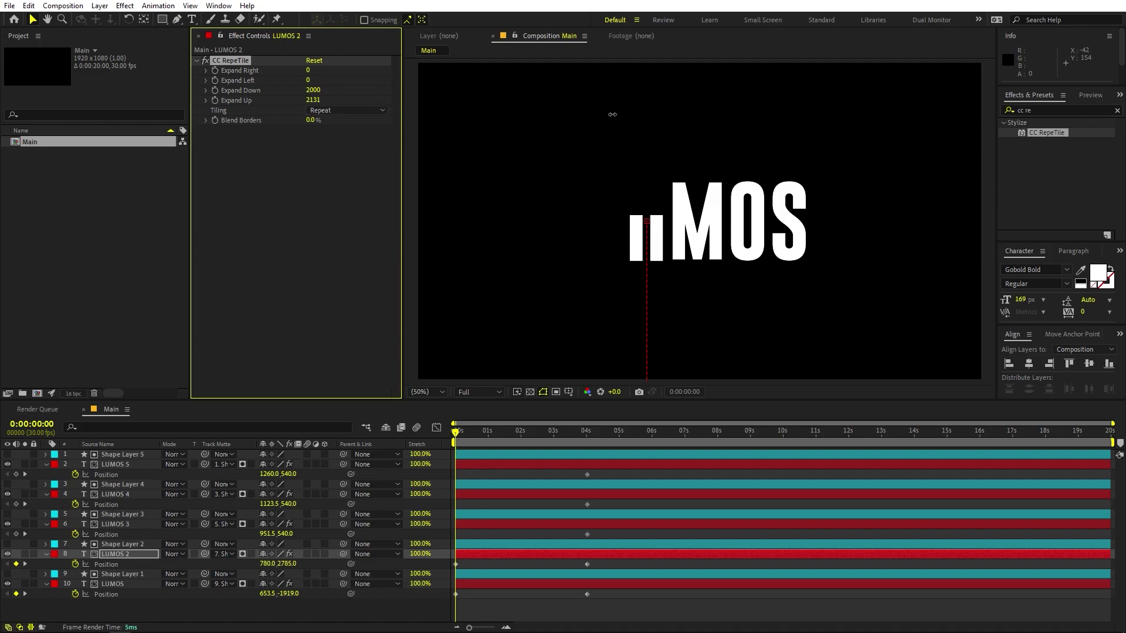
drag(825, 110, 1050, 105)
drag(289, 564, 400, 575)
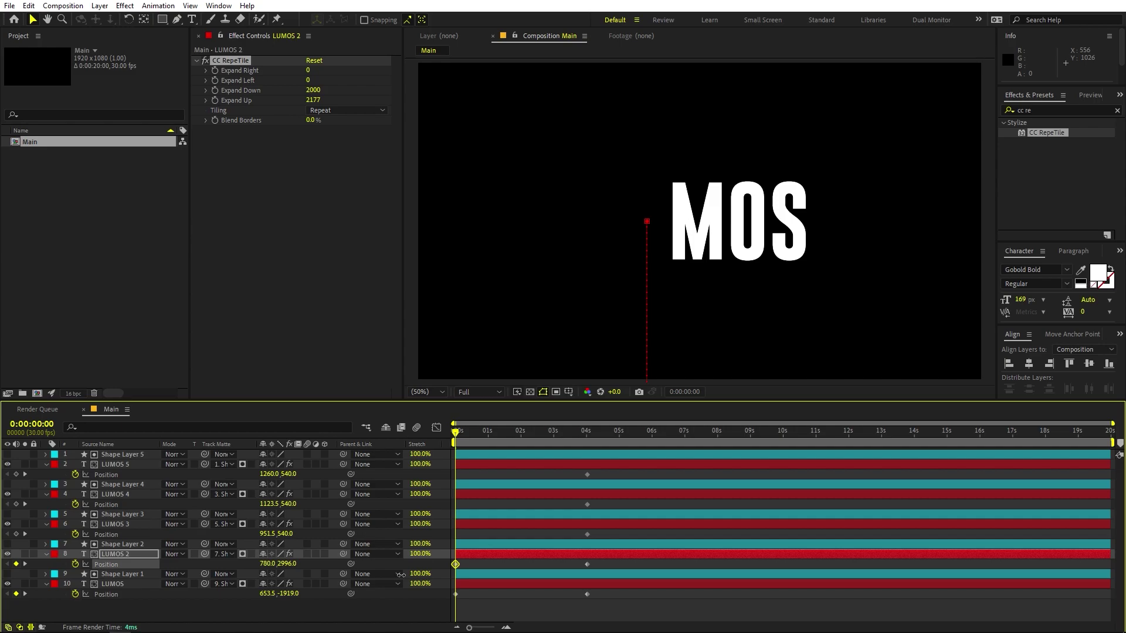
At 0:00:00:00, keyframe the letter M's Y position at -1975.8 and raise its CC RepeTile Expand Down to 2178.
click(697, 223)
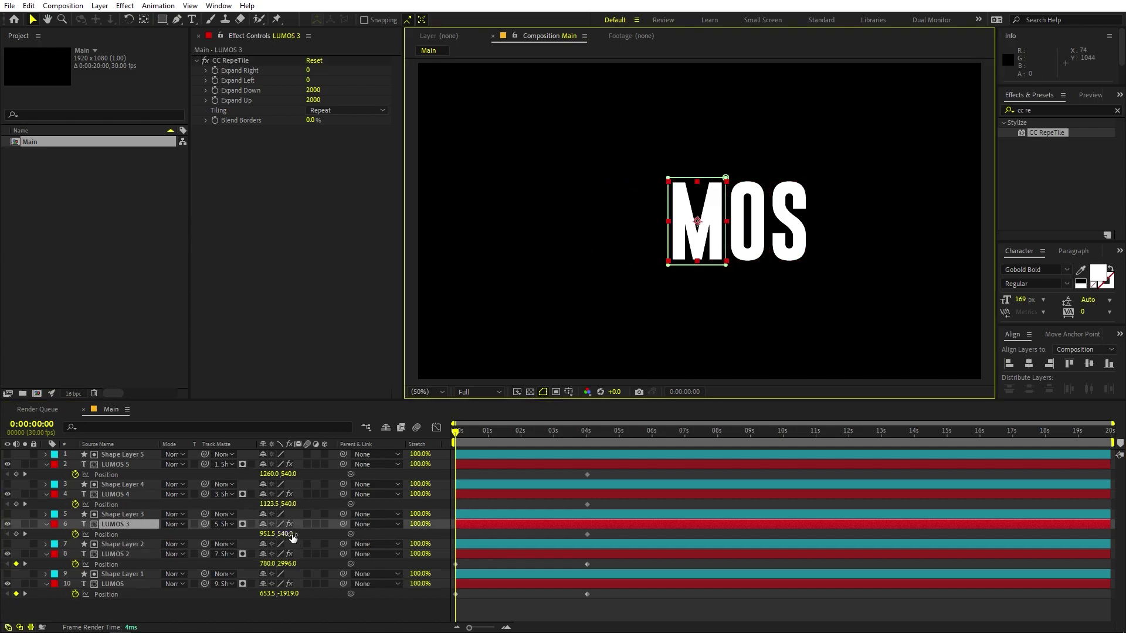
drag(286, 533, 66, 534)
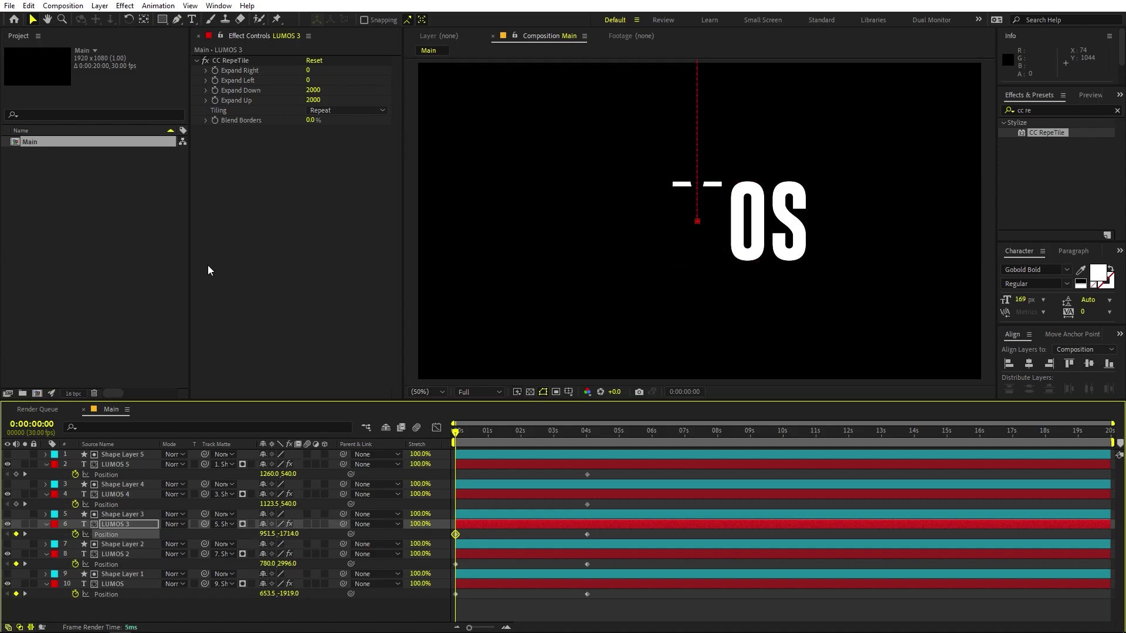
drag(324, 92, 456, 111)
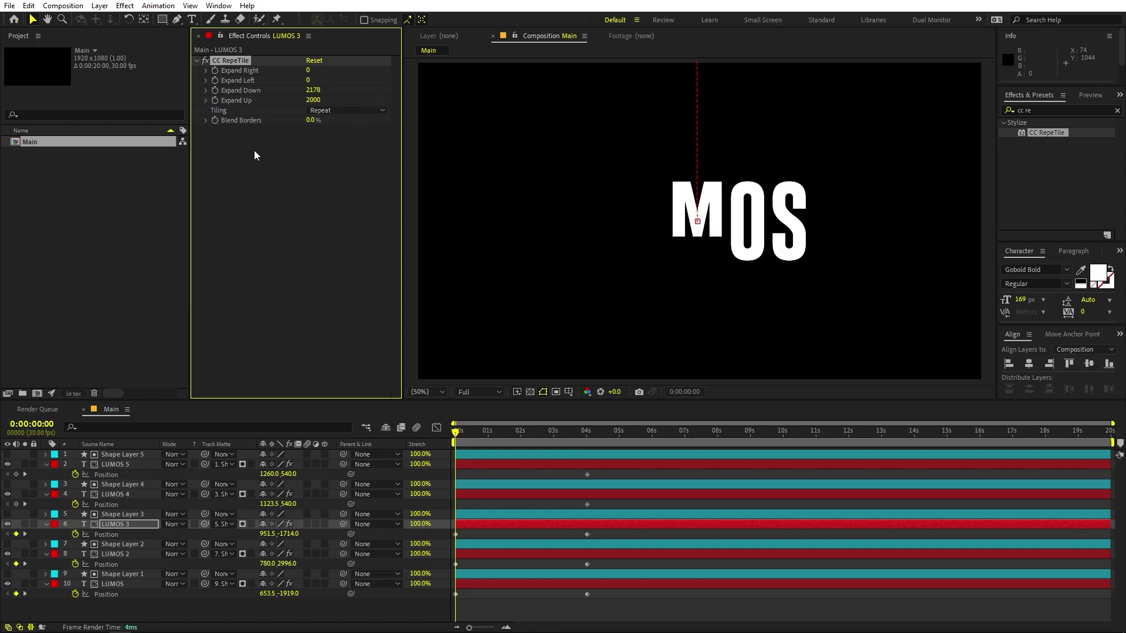
click(688, 210)
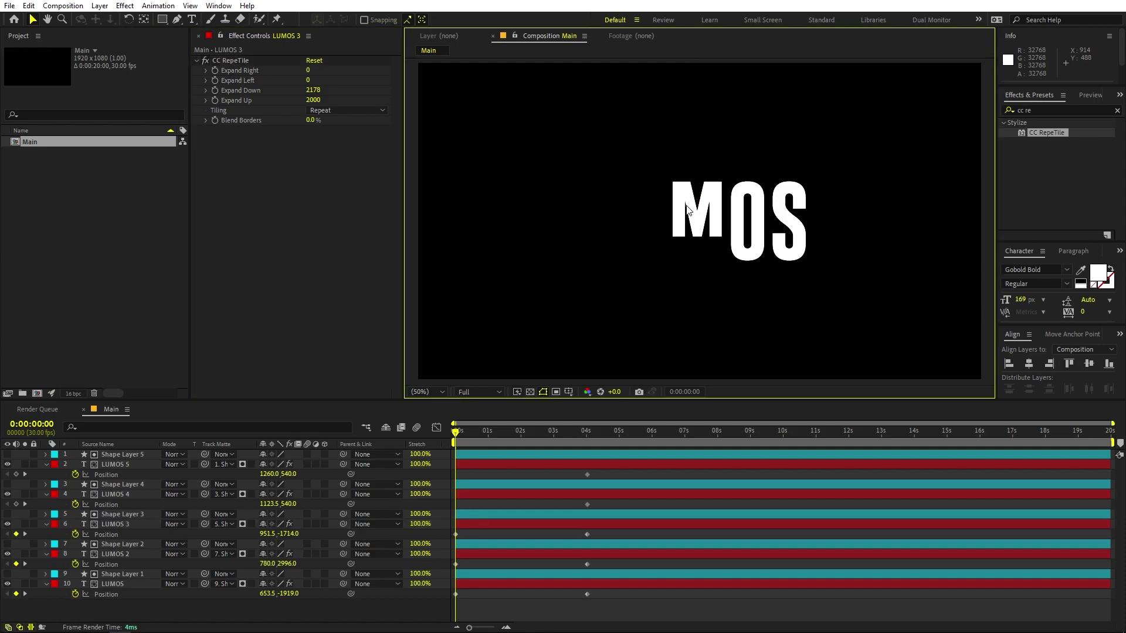
click(138, 525)
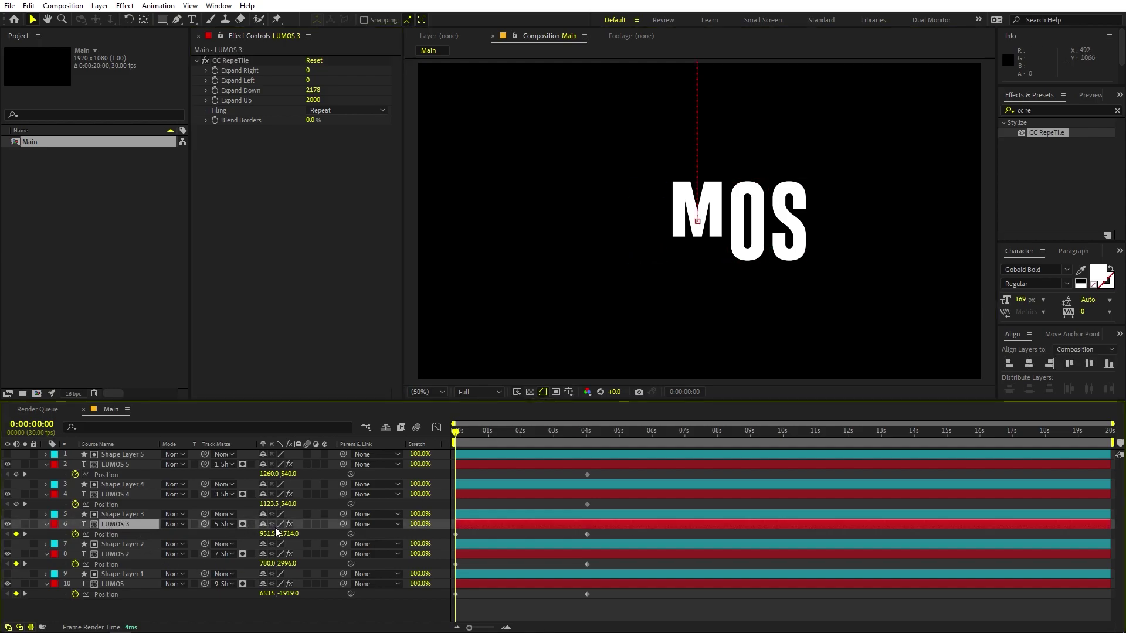
drag(288, 533, 134, 534)
At 0:00:00:00, keyframe the letter O's Y position at 3006 and the letter S's at -1920, with Expand Down 2176 for S.
click(748, 229)
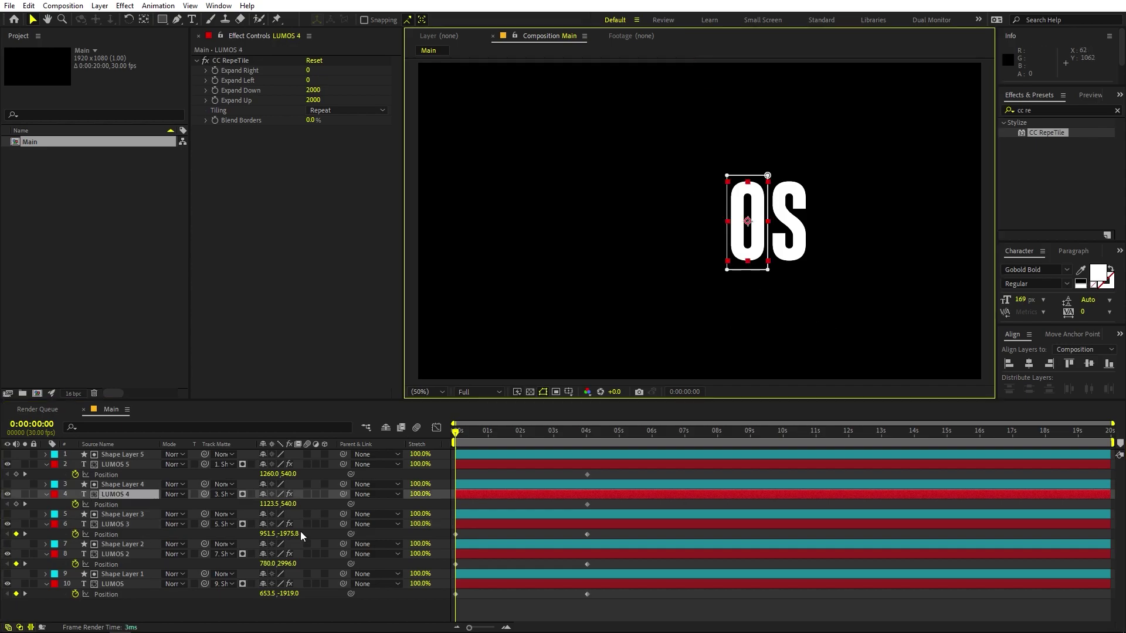
drag(280, 504, 305, 505)
click(115, 465)
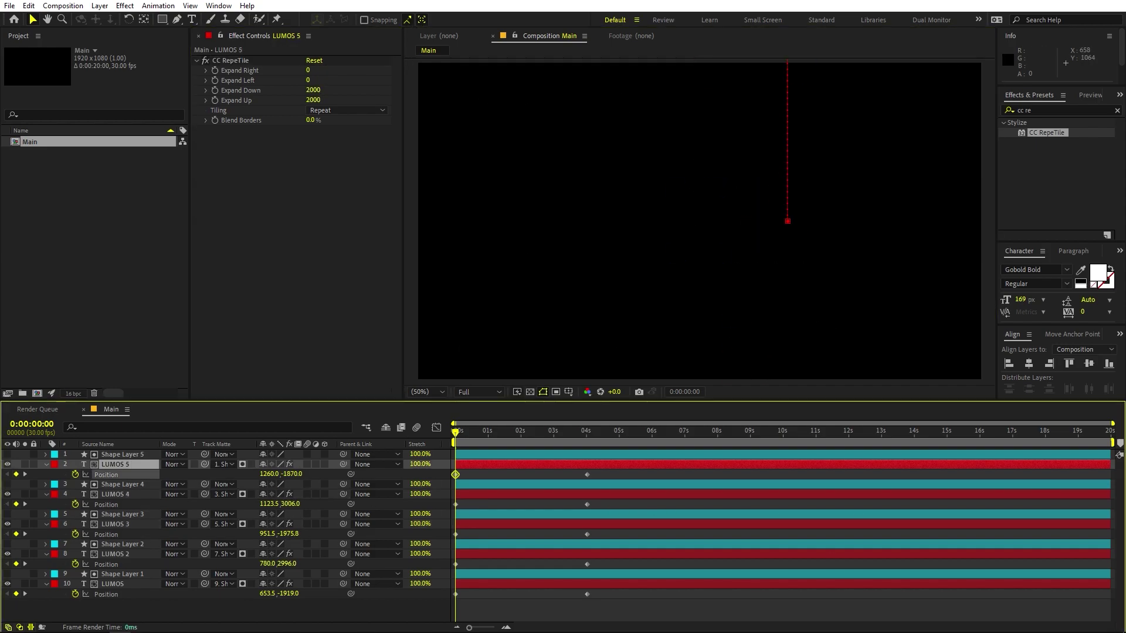
click(288, 473)
text(-1920)
key(Return)
Preview the rolling letters and apply Easy Ease to all Position keyframes of the five text layers.
key(space)
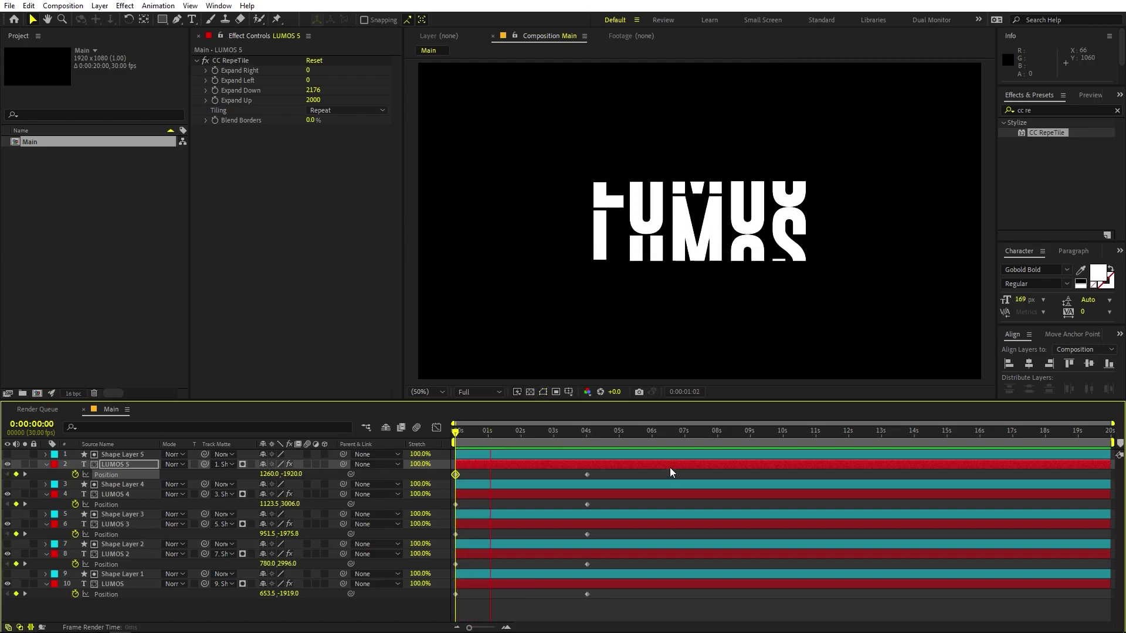
key(space)
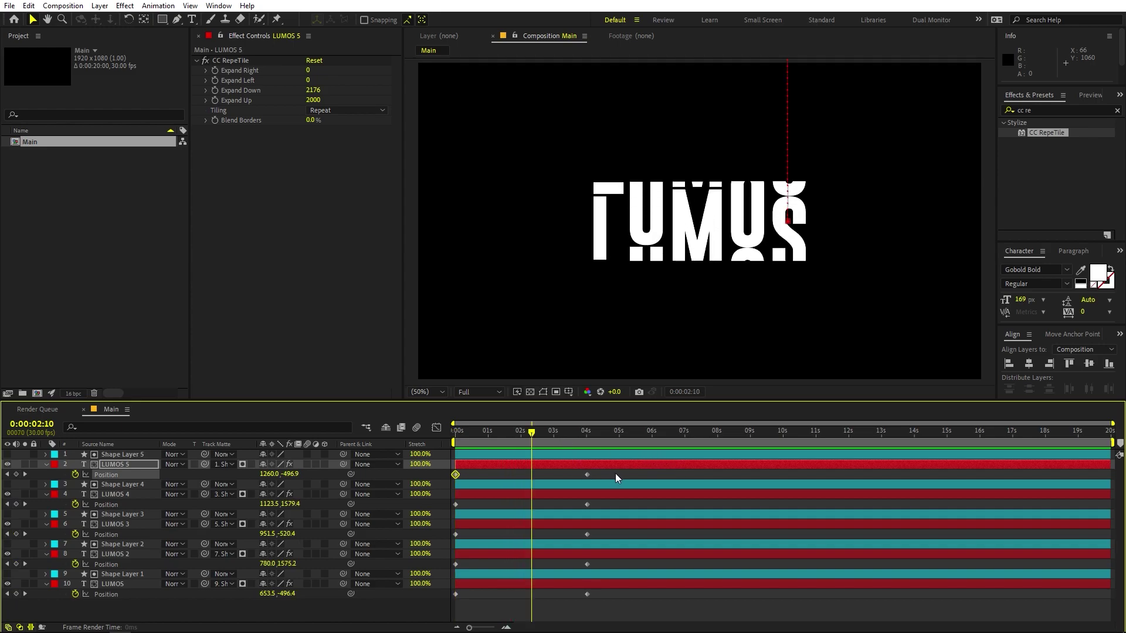
drag(614, 473, 429, 614)
key(F9)
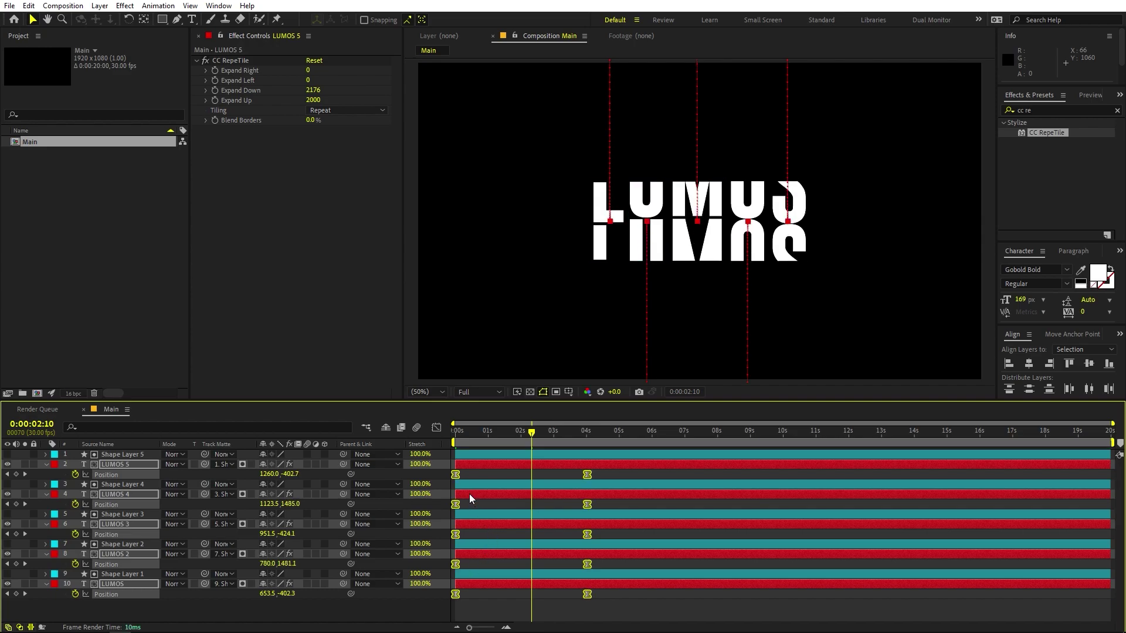
right_click(455, 473)
mouse_move(508, 464)
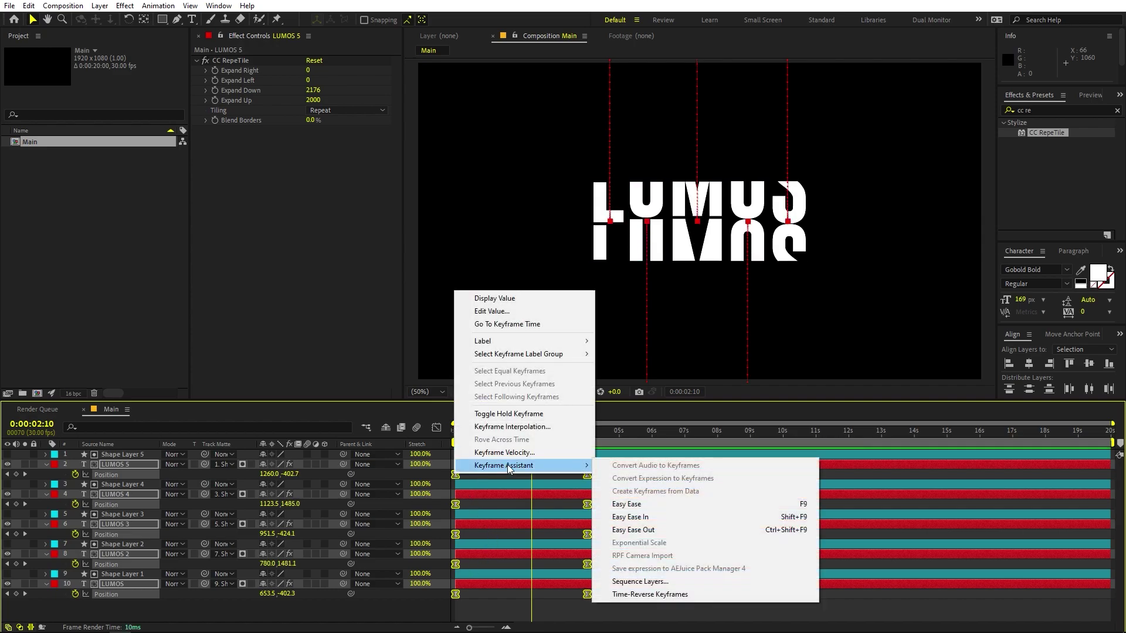
click(437, 422)
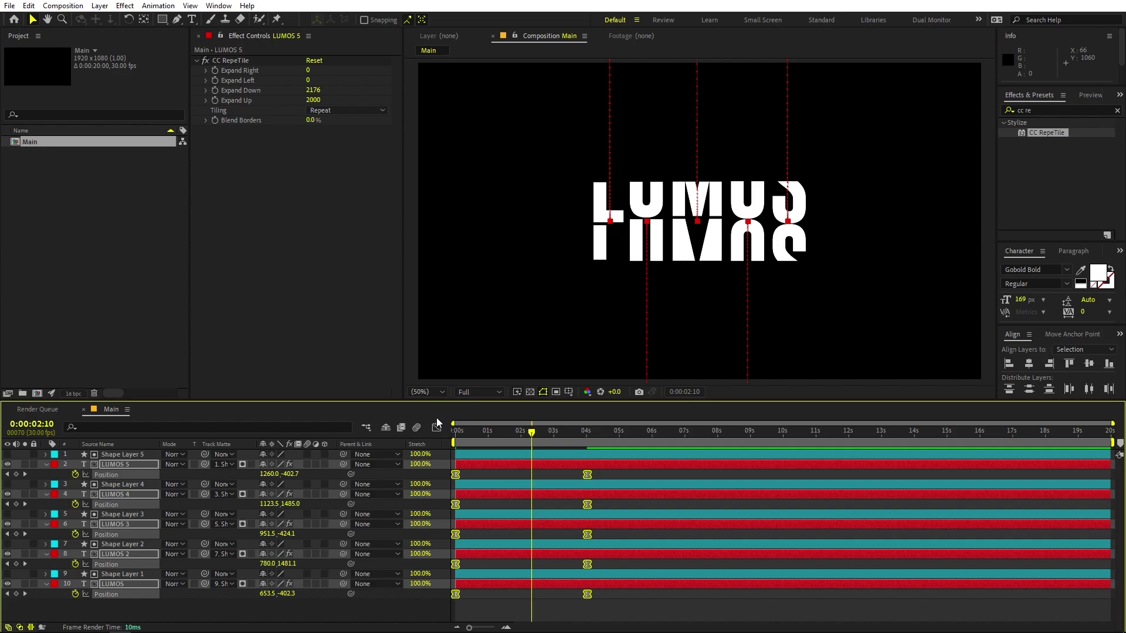
In the speed graph, lengthen the ease into the final Position keyframes so the letters start fast and slow down gradually.
click(436, 428)
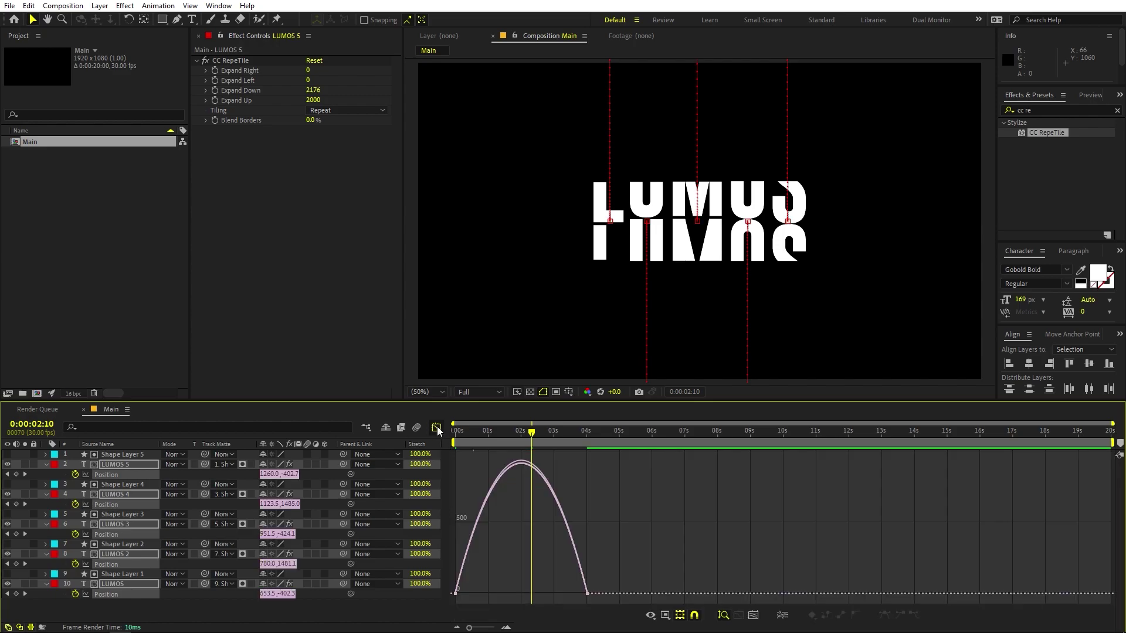
click(664, 615)
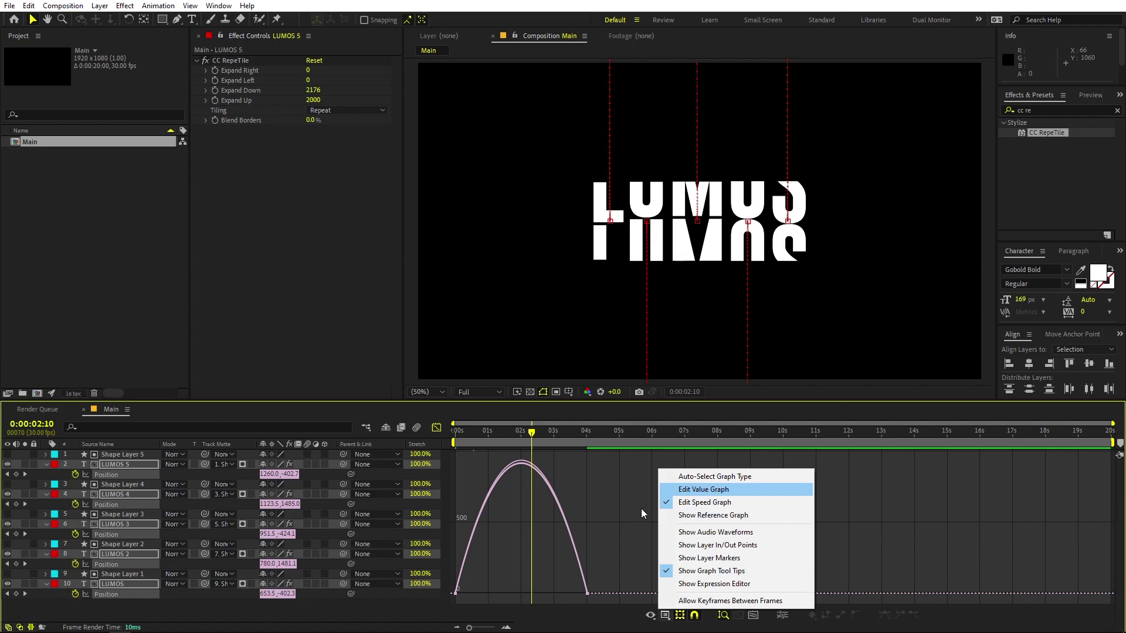
click(624, 562)
drag(674, 600, 492, 512)
key(shift+F3)
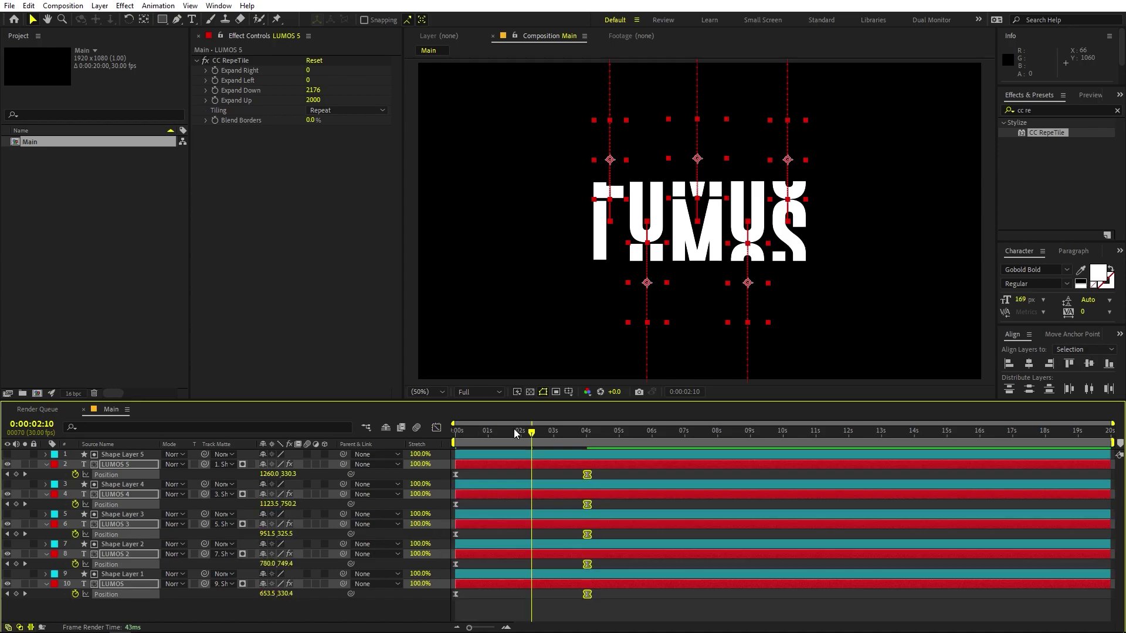
Preview the eased letters, enable motion blur for the composition and its five text layers, and preview the result.
key(Home)
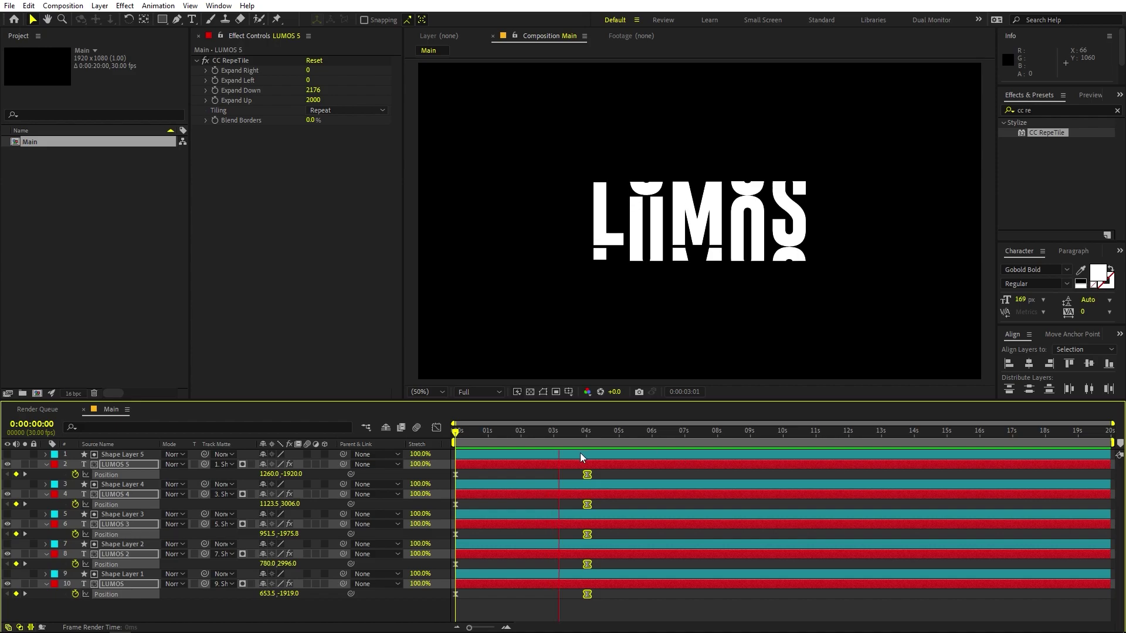
key(space)
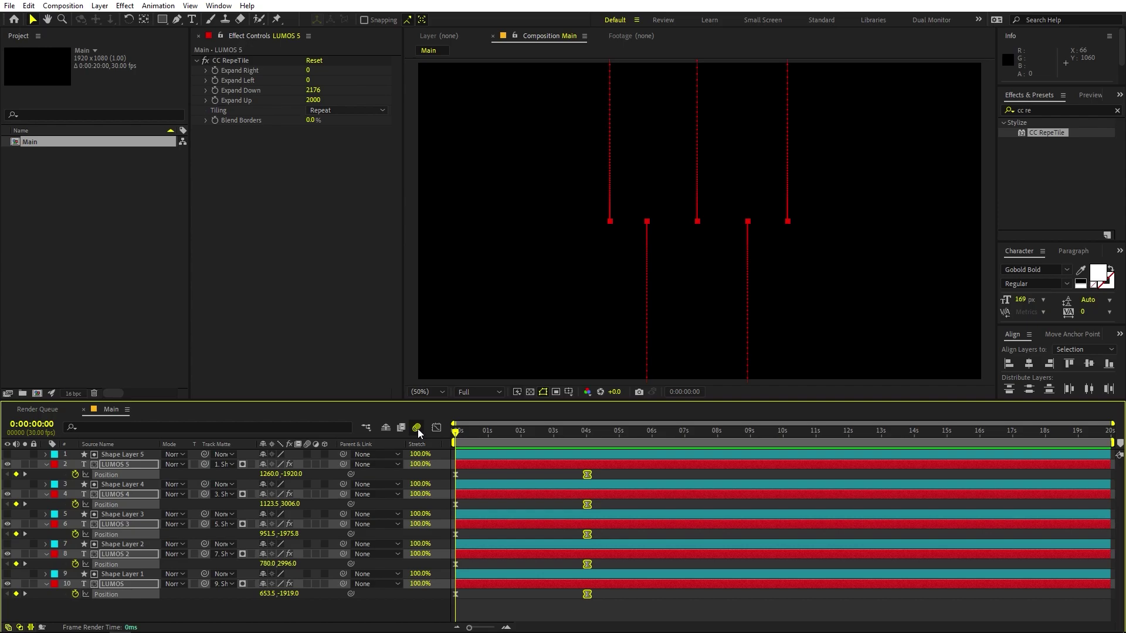
click(307, 464)
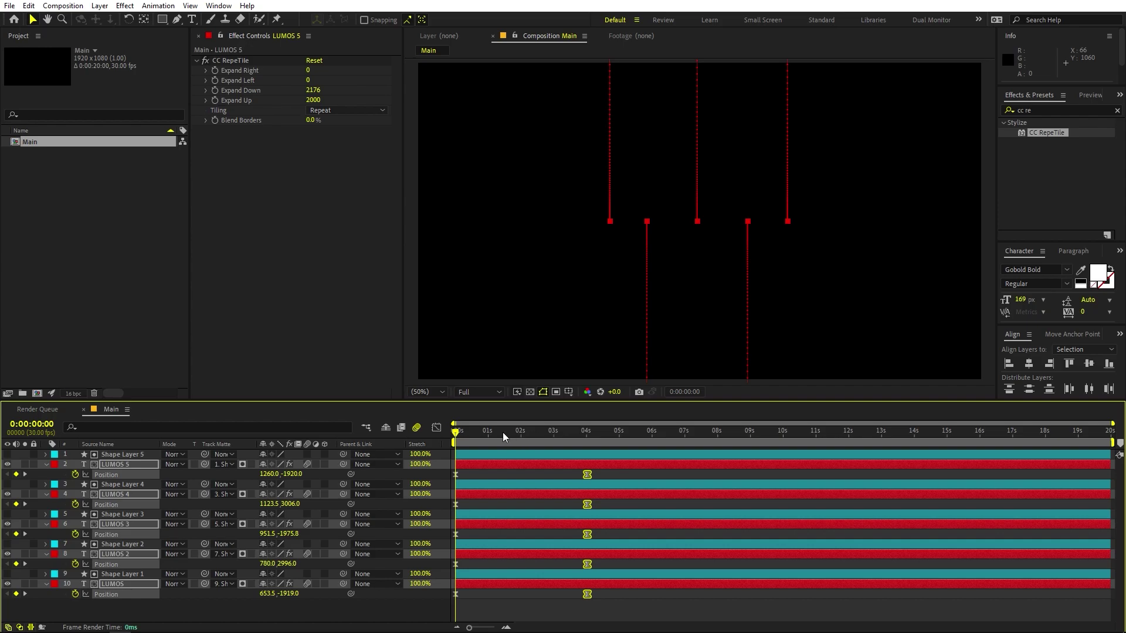
key(space)
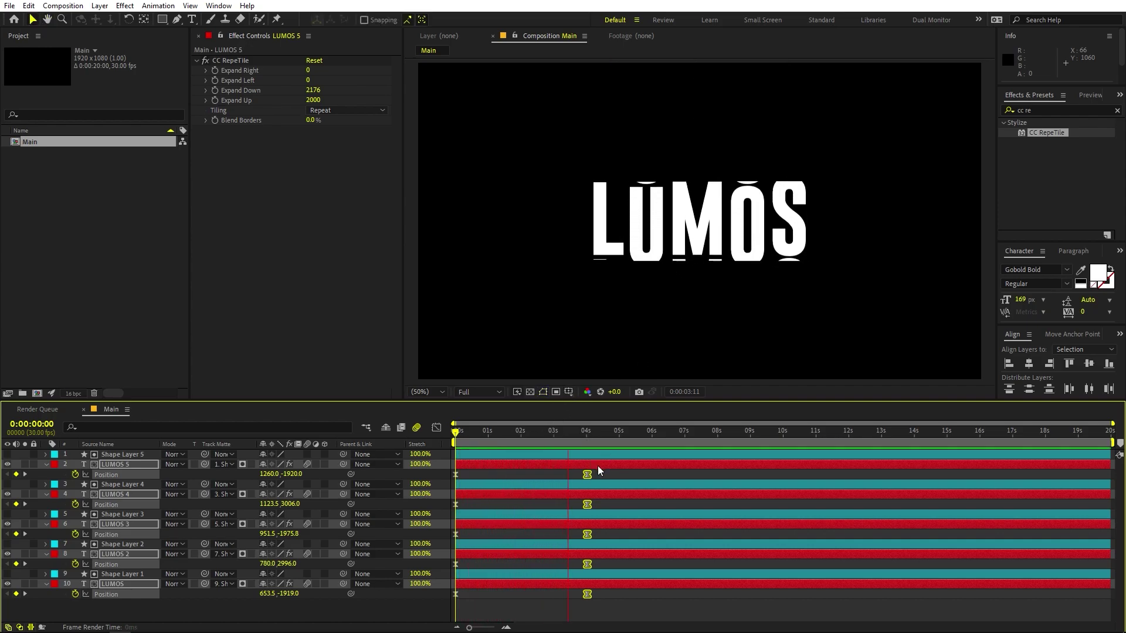
key(space)
Move the final Position keyframes of all five text layers to 3 seconds and preview the faster animation.
drag(614, 470, 553, 500)
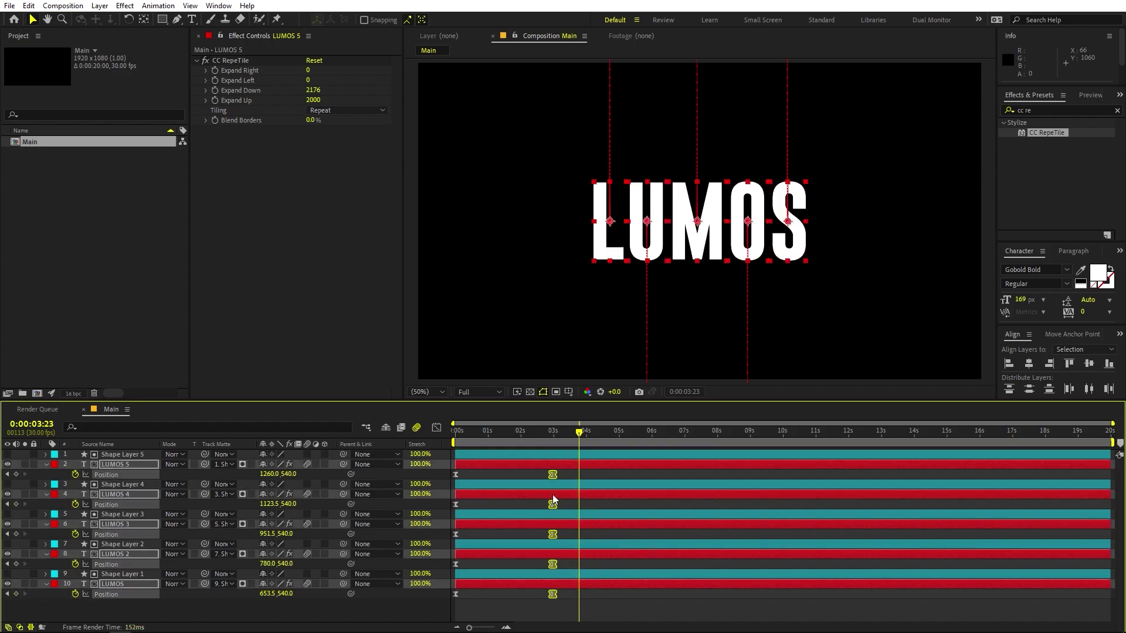
key(Home)
key(space)
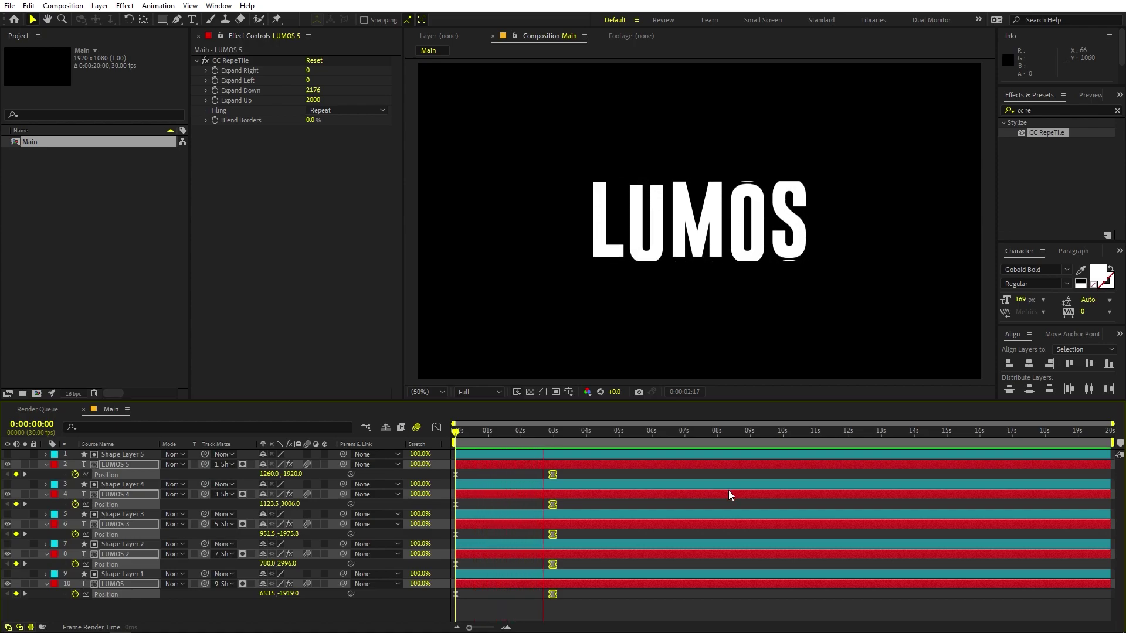
click(572, 435)
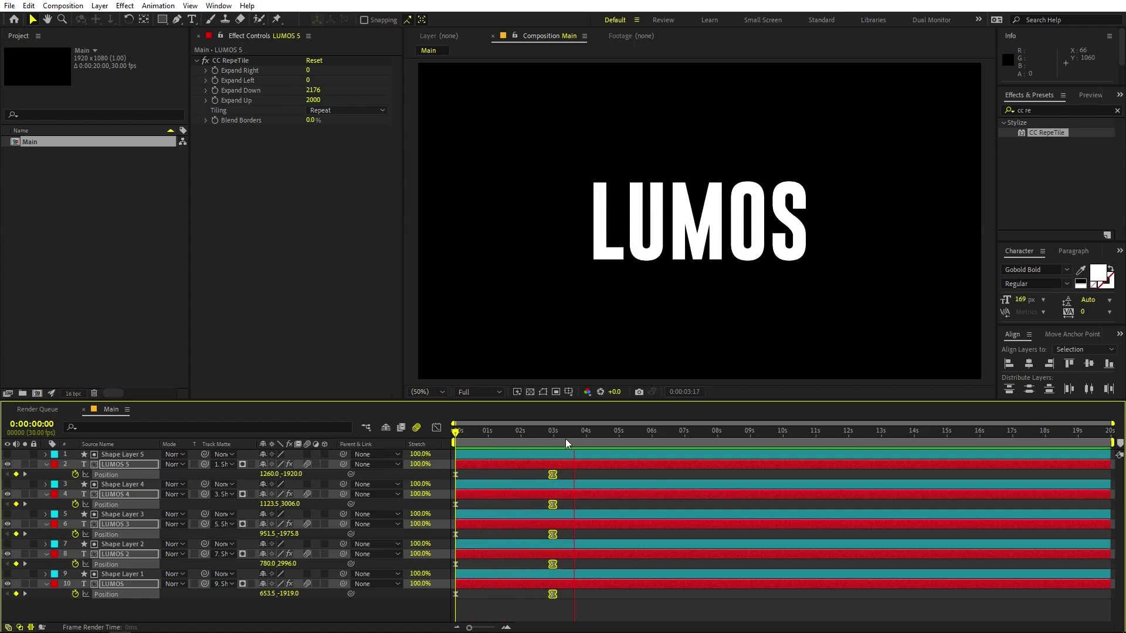
click(477, 603)
Create a new composition named Final at 1920 x 1080, 30 fps, with a duration of 0:00:20:00.
click(54, 282)
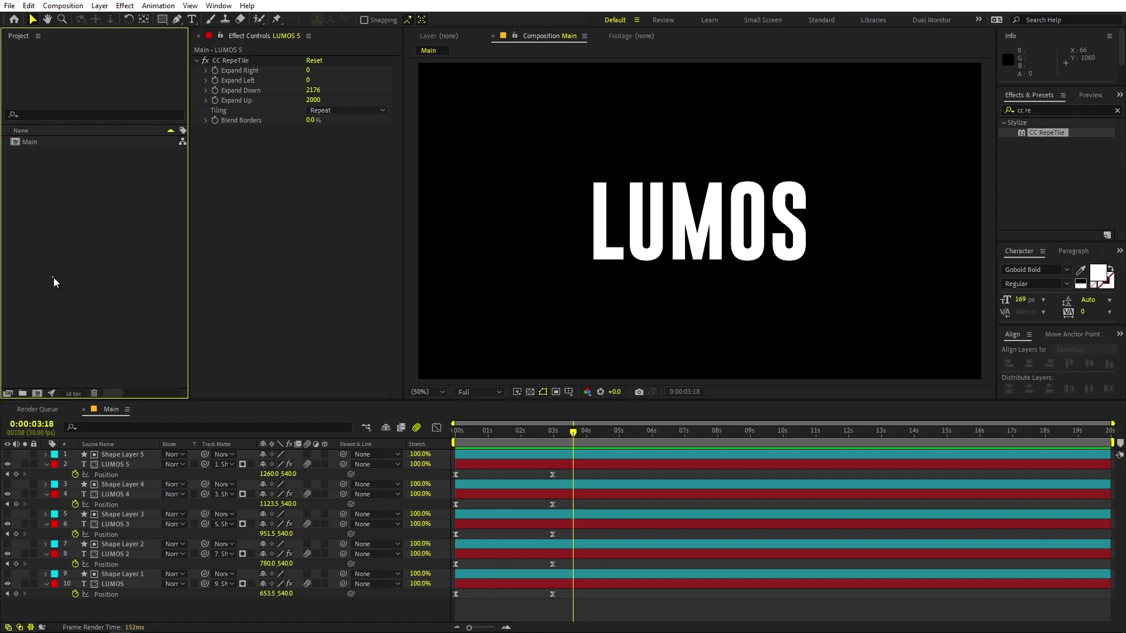
click(63, 5)
click(81, 18)
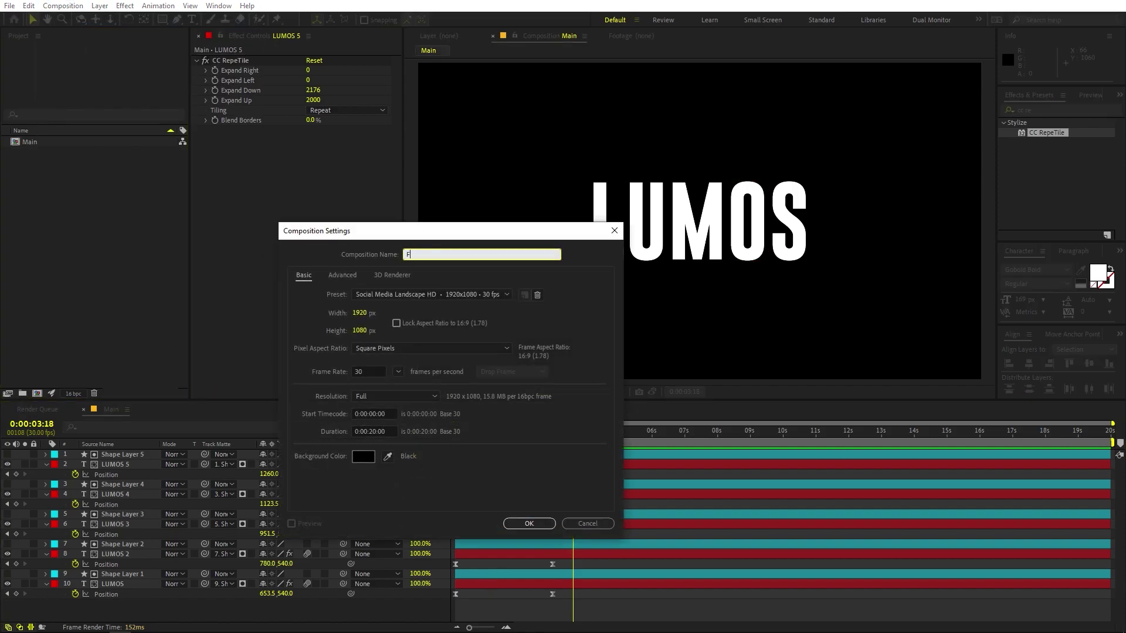
text(Final)
key(Return)
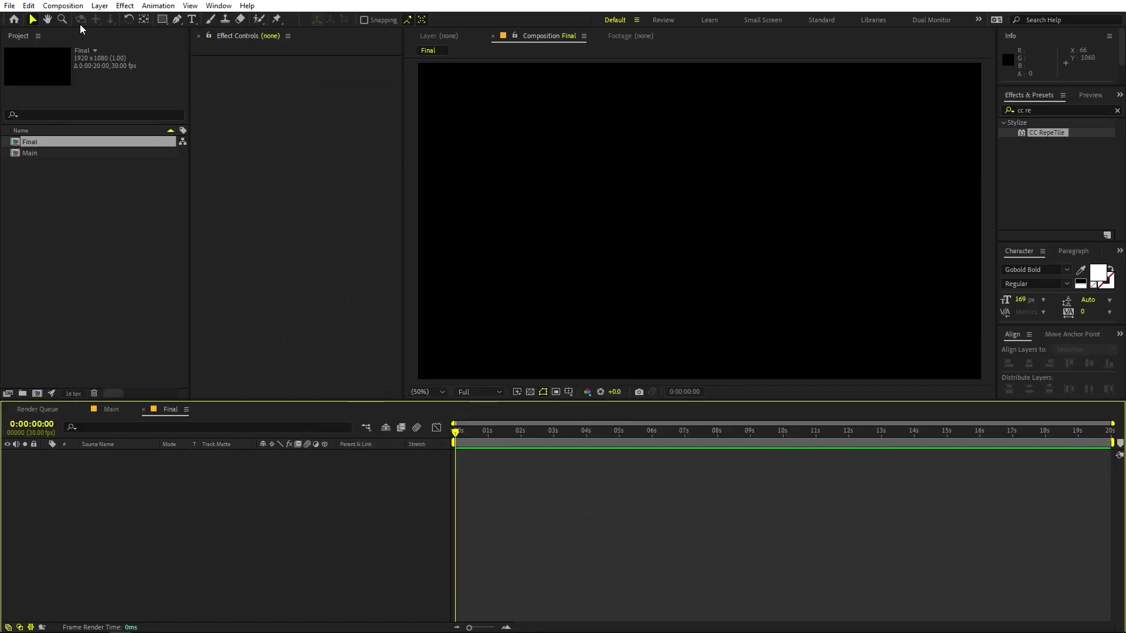
Nest Main in the Final composition and keyframe its Scale from 150.7% at 0:00:00:00 to 100% just before 4 seconds.
click(131, 157)
drag(11, 154, 120, 472)
key(s)
click(74, 466)
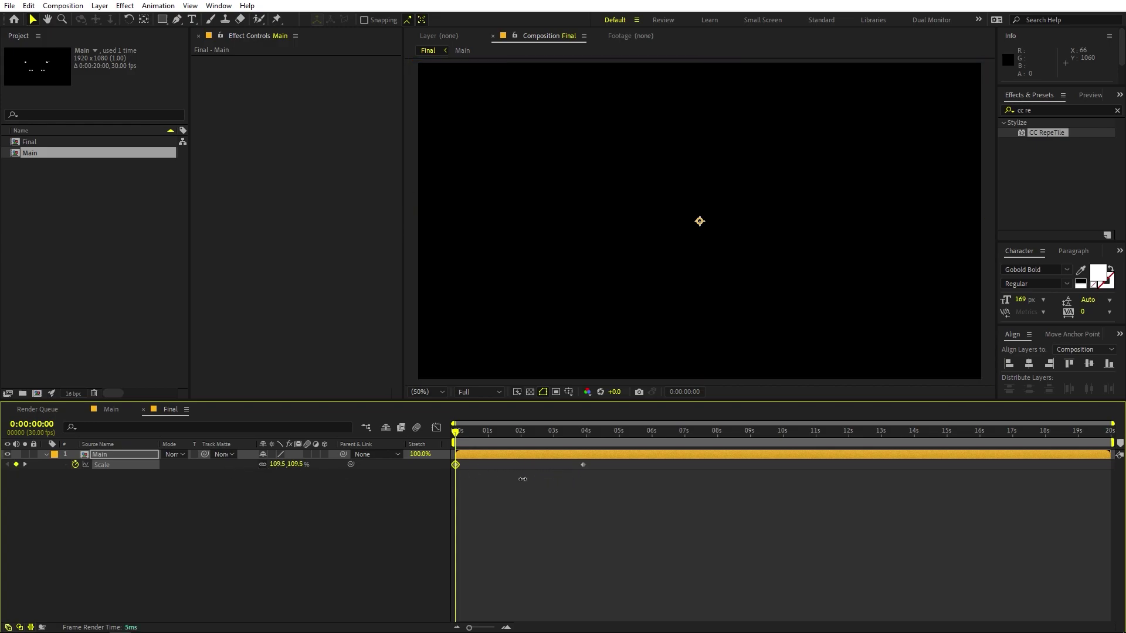
Apply Easy Ease to both Scale keyframes, lengthen the ease into the last one in the speed graph, and preview the zoom.
drag(638, 501, 275, 450)
key(F9)
click(435, 428)
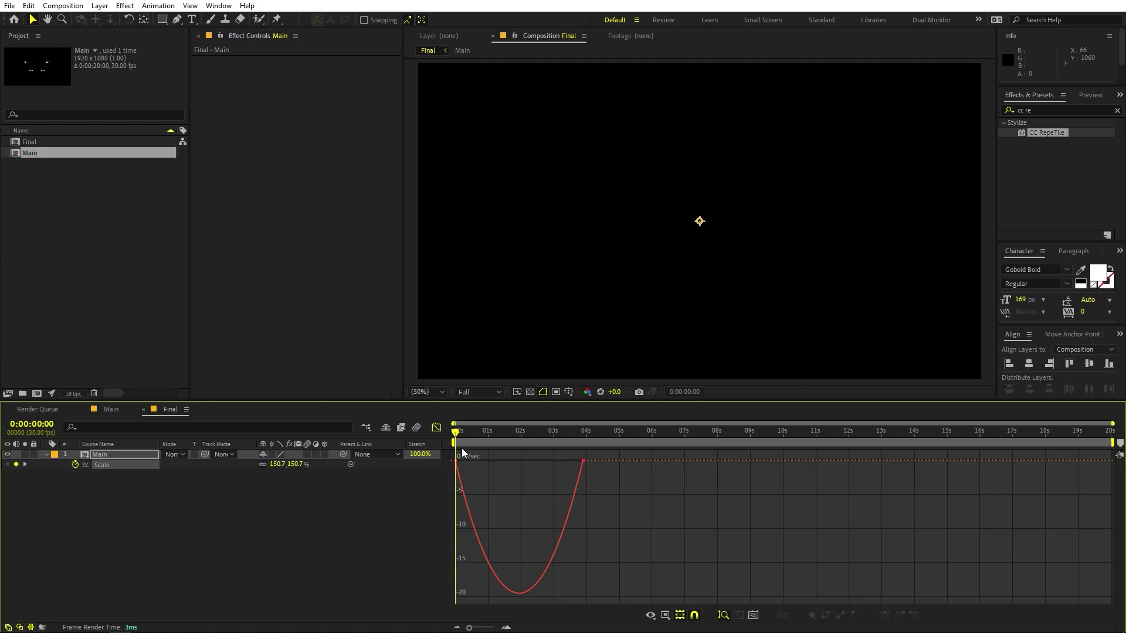
drag(560, 465, 461, 465)
click(436, 428)
click(644, 544)
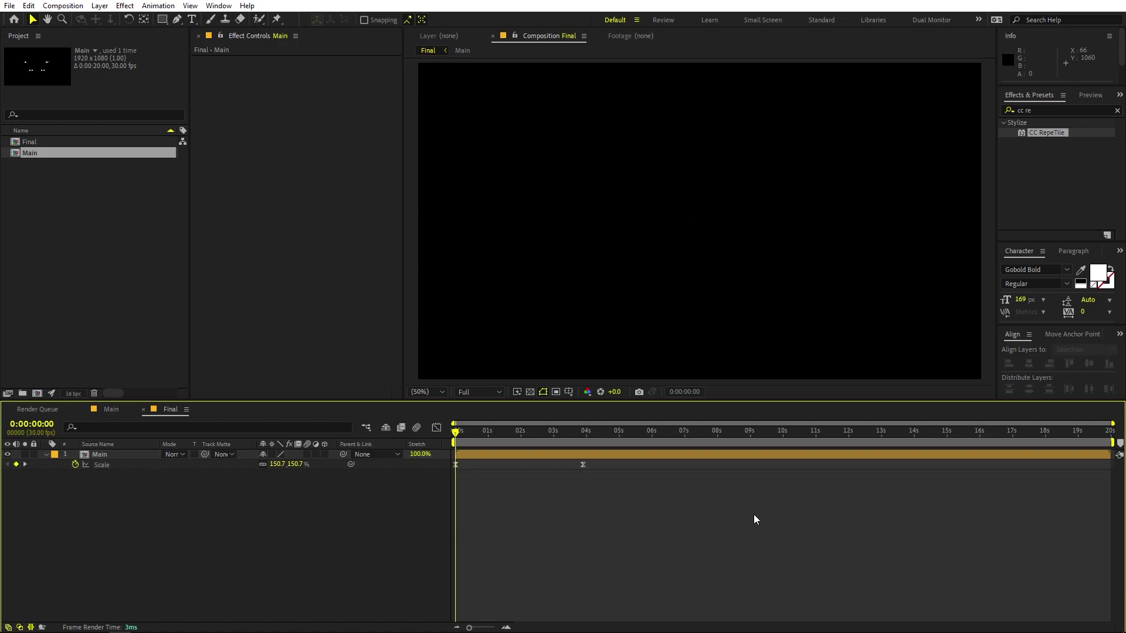
key(space)
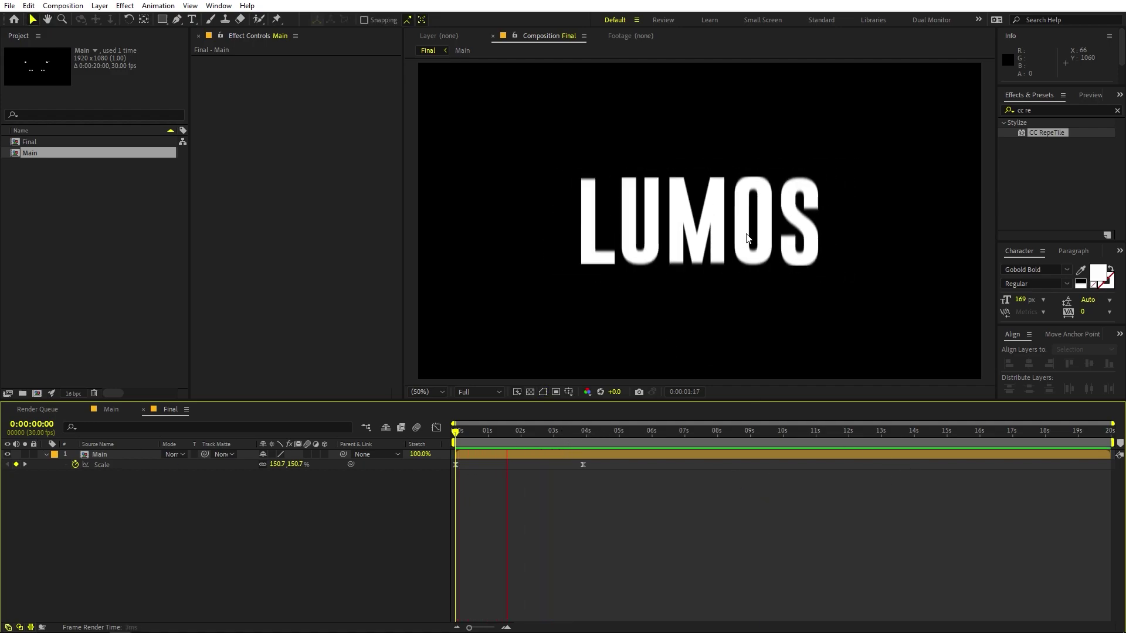
key(space)
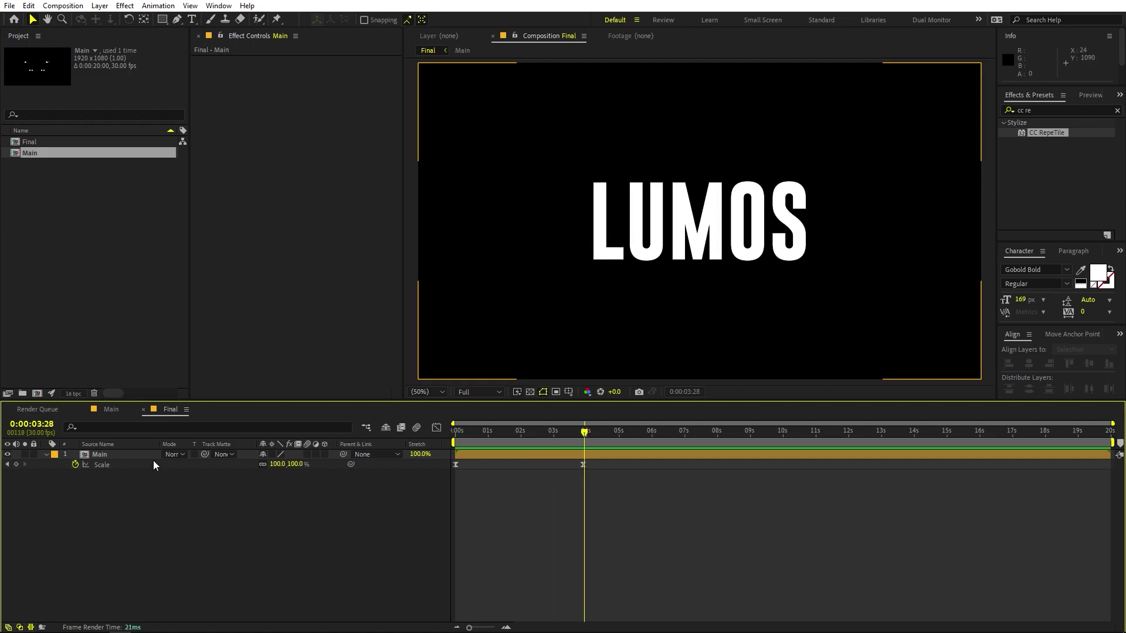
In Main, duplicate the letter O's text layer and its matte, and move the duplicate text layer above Shape Layer 4.
click(110, 410)
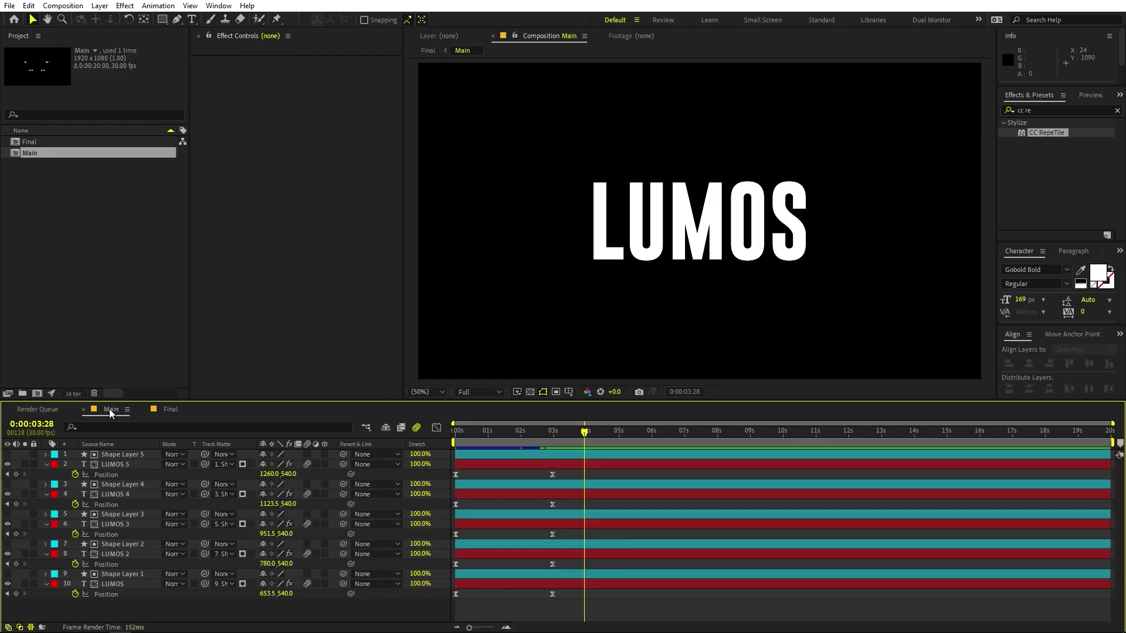
click(750, 246)
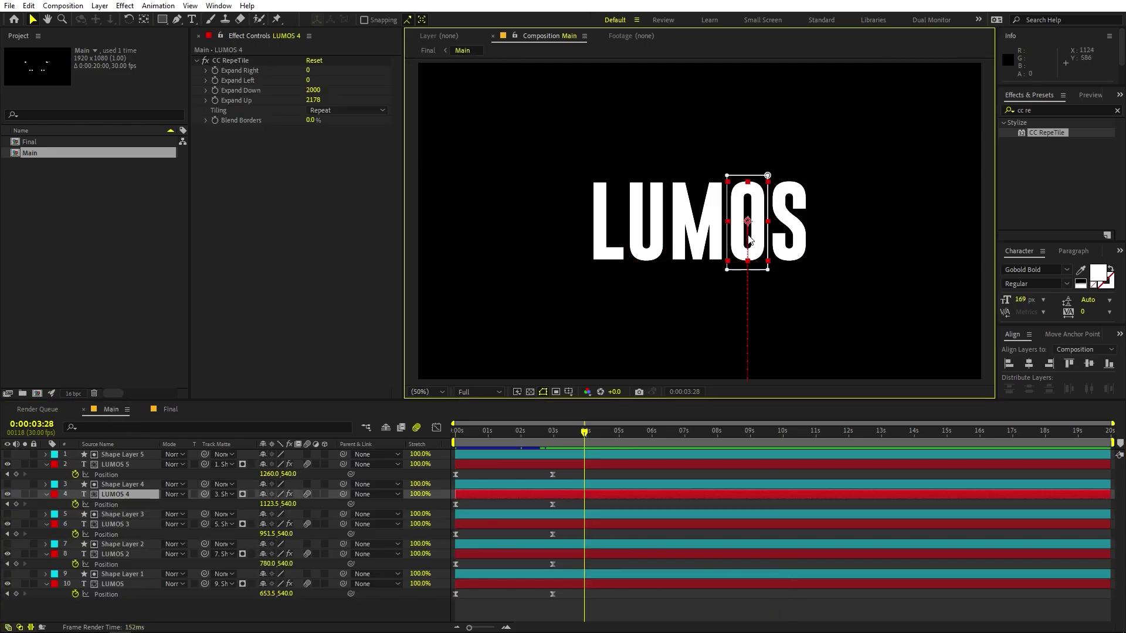
shift+click(118, 486)
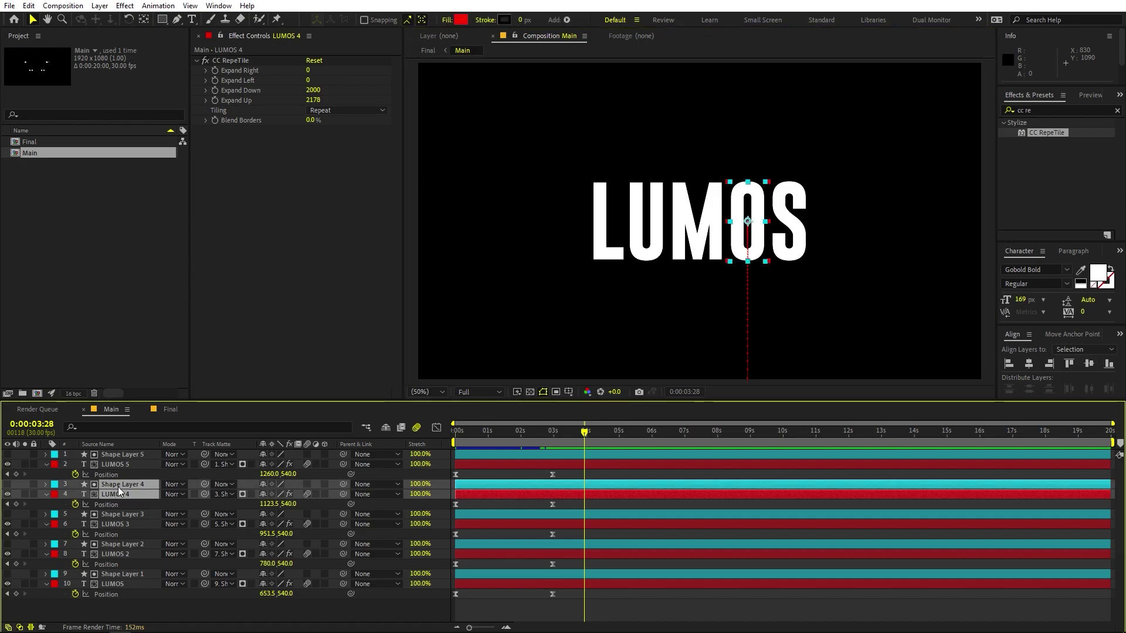
key(ctrl+d)
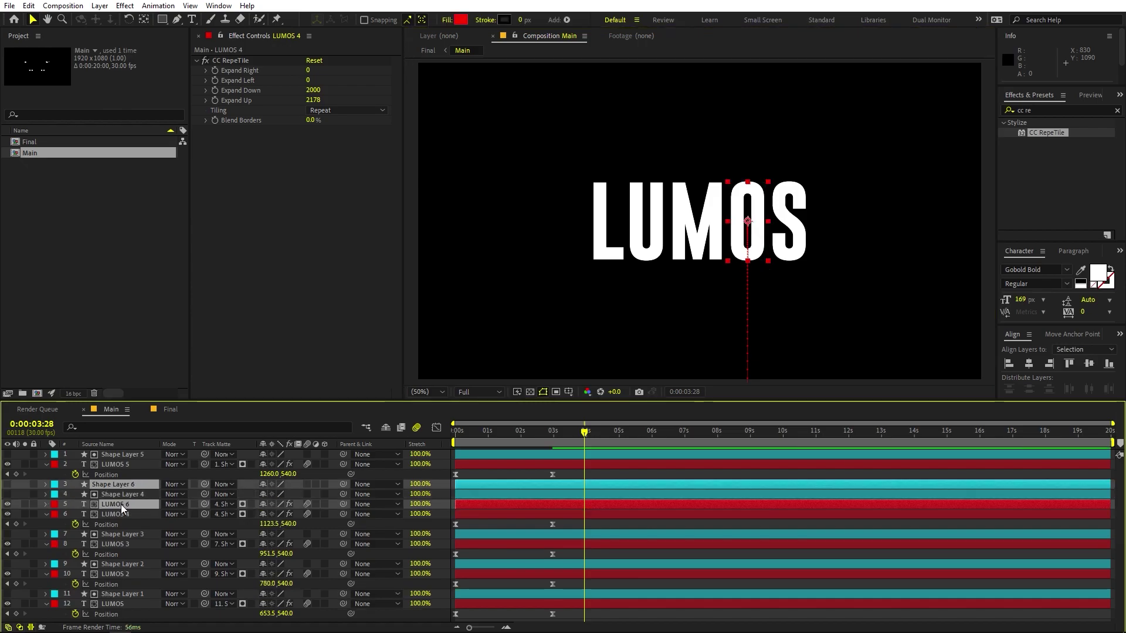
drag(121, 504, 123, 496)
click(122, 502)
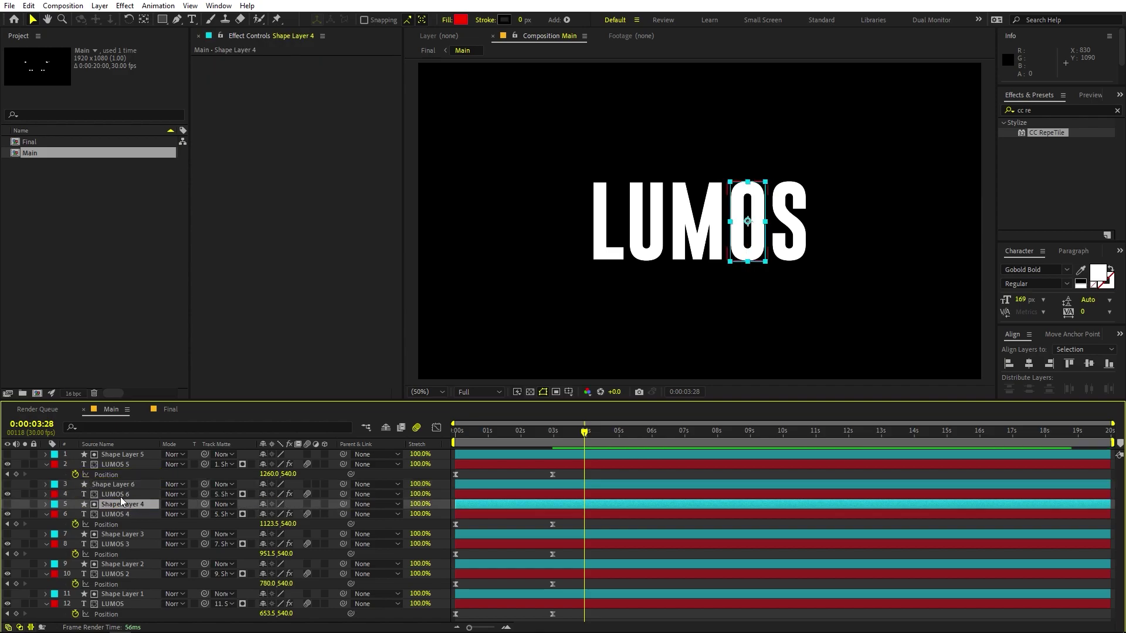
Set the text color of the duplicated O layer, LUMOS 6, to red.
double_click(121, 494)
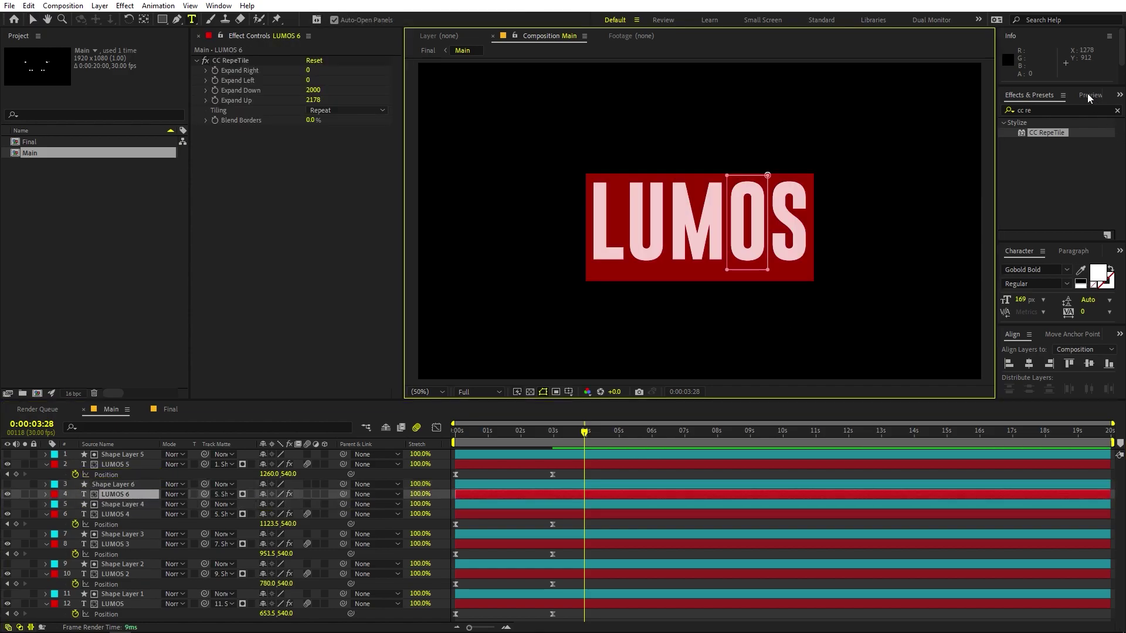
click(1098, 274)
text(FF0000)
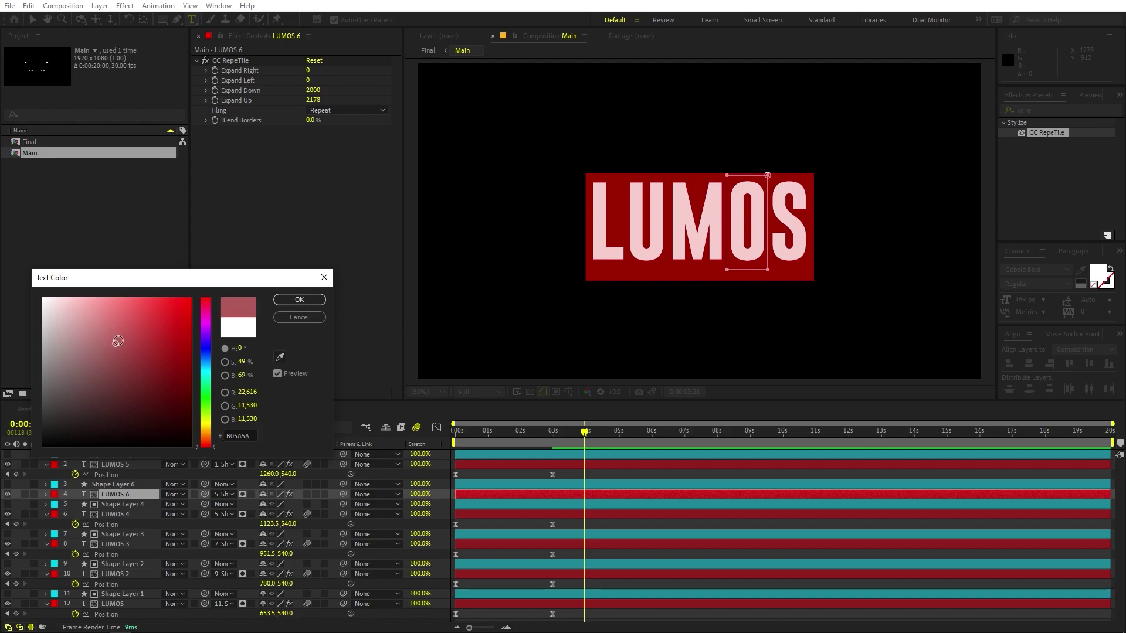
click(299, 300)
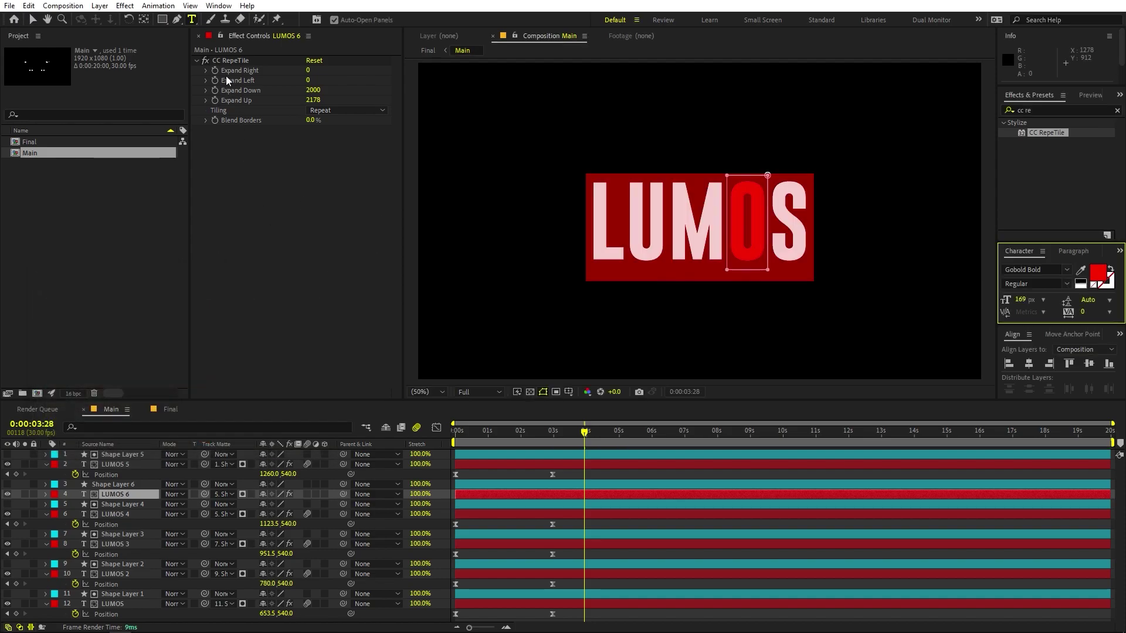
Remove CC RepeTile from the red O layer and preview Main from 0:00:00:00.
click(237, 59)
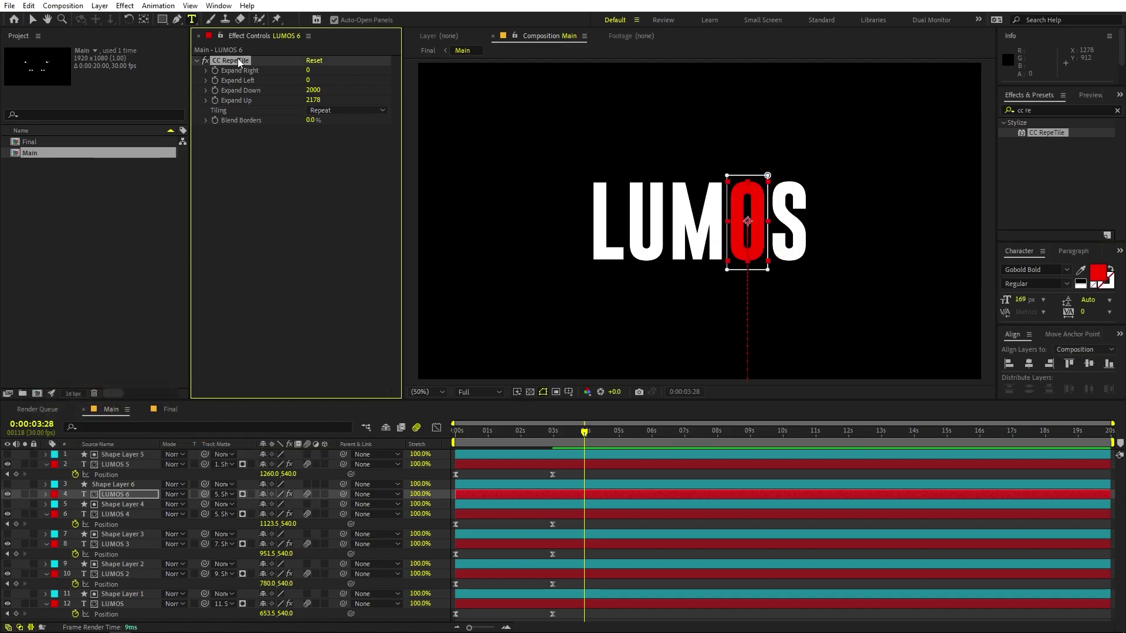
key(Delete)
drag(598, 442, 456, 442)
key(space)
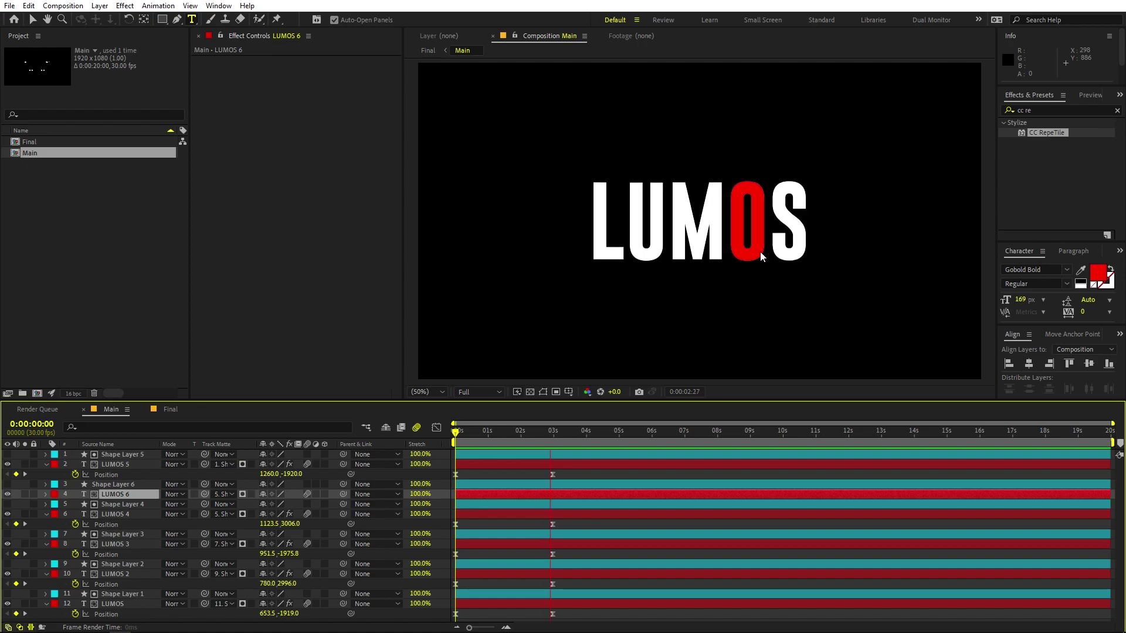
Preview the Final composition with the scaling title and the red O.
click(168, 409)
key(space)
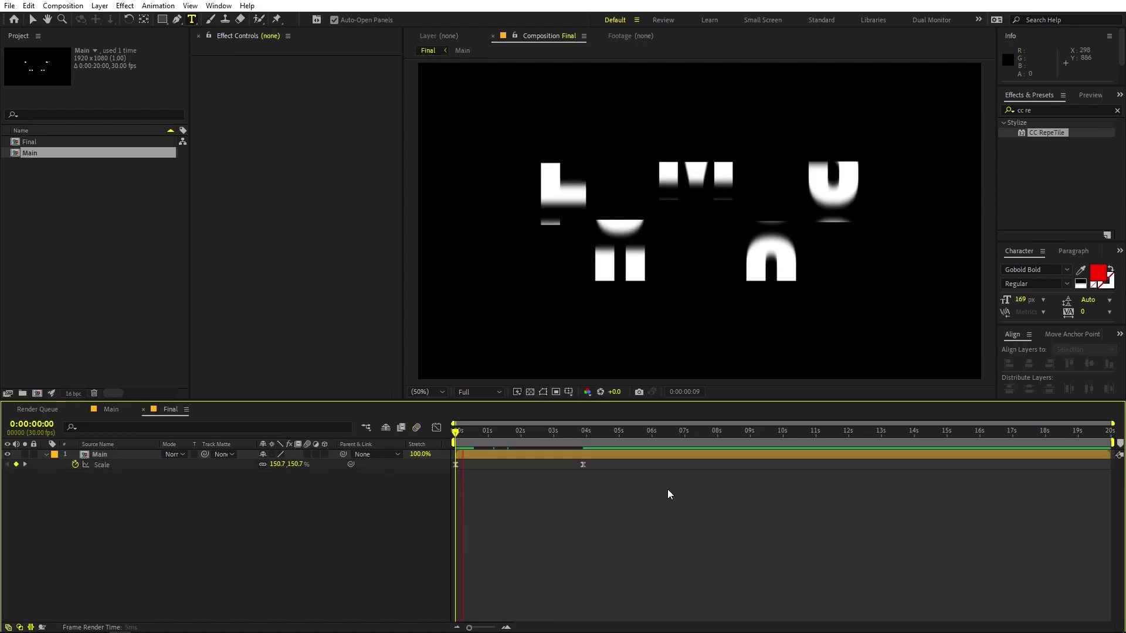
key(space)
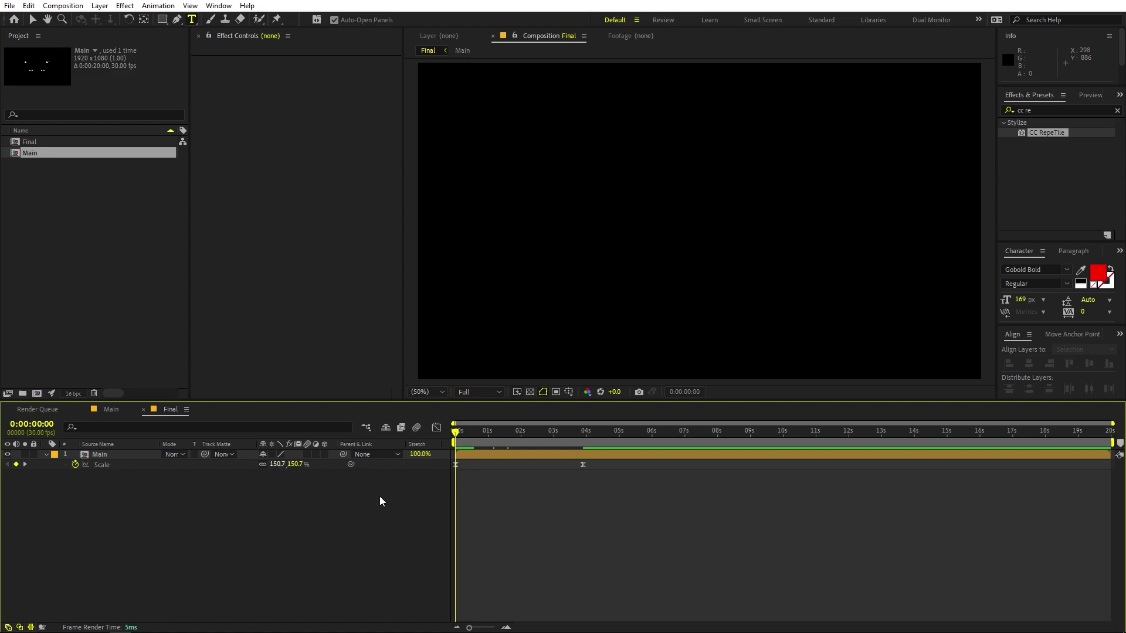
key(space)
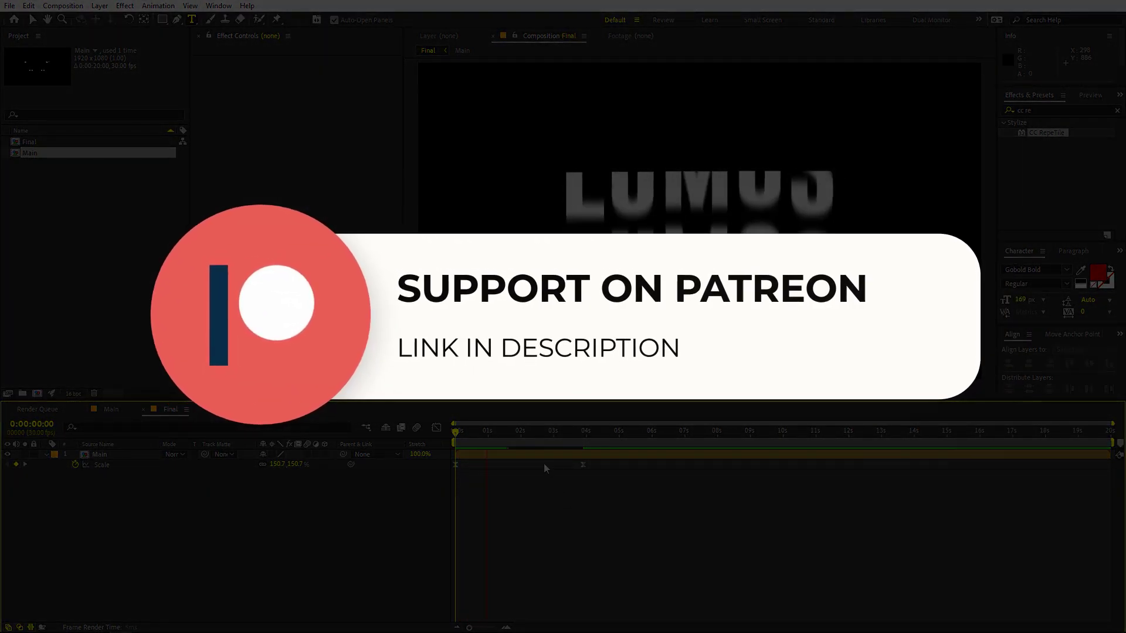